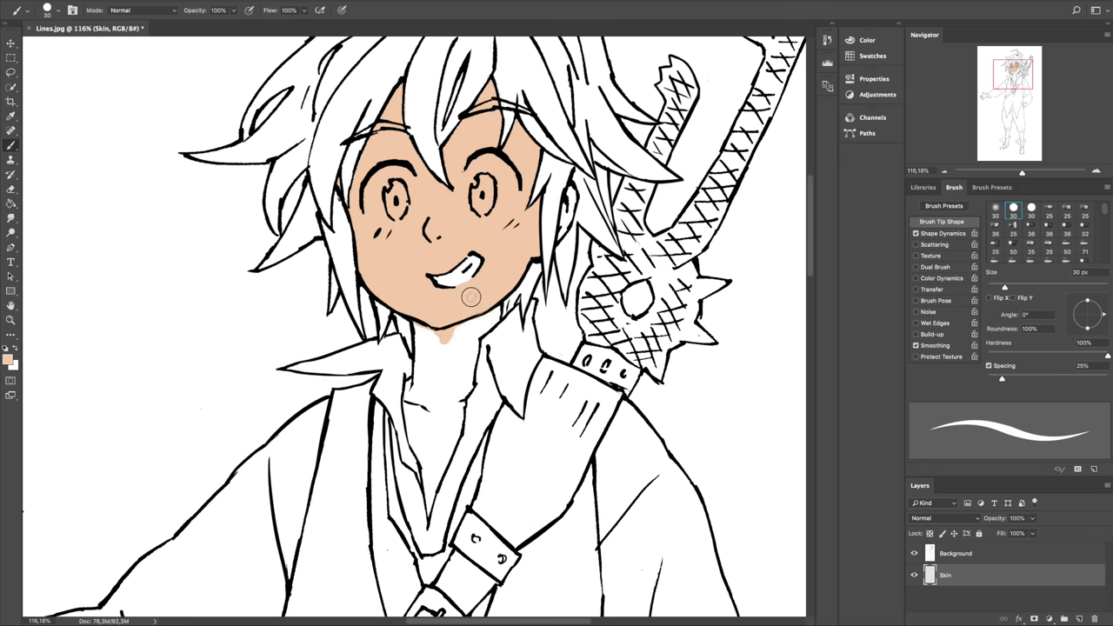
- Paint the neck and the open chest area in the peach skin colour on the Skin layer
scroll(473, 341, "down", 5)
scroll(472, 341, "left", 2)
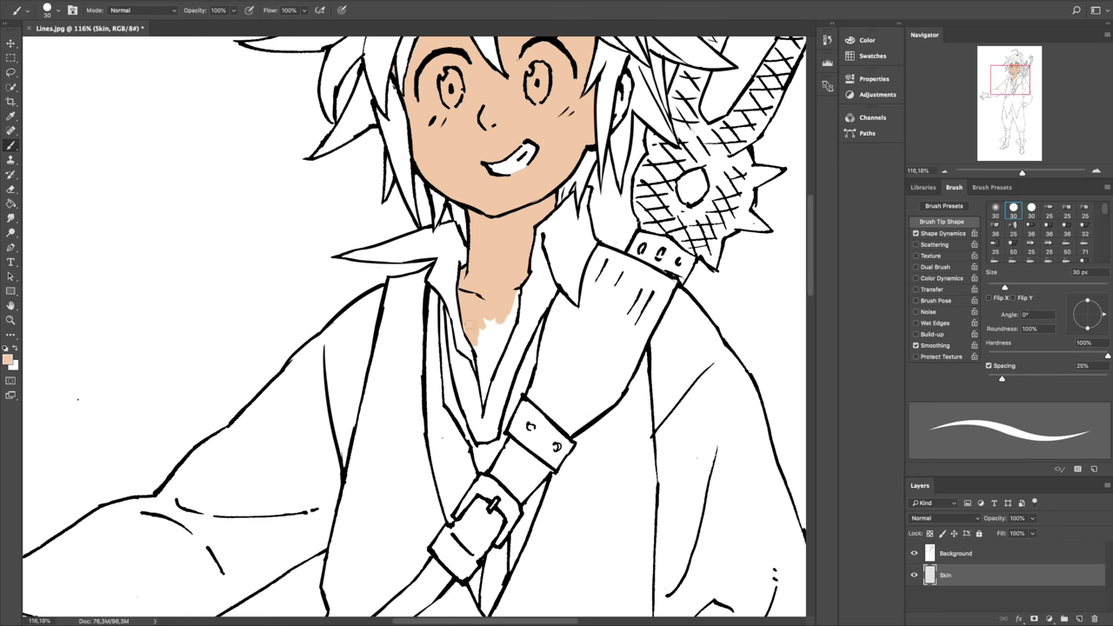
scroll(484, 381, "up", 3)
- Fill the outstretched hand and its fingers with the peach skin colour, cleaning up the edges
scroll(496, 248, "down", 5)
scroll(496, 249, "left", 8)
mouse_move(417, 244)
left_mouse_down()
mouse_move(431, 291)
mouse_move(407, 223)
left_mouse_up()
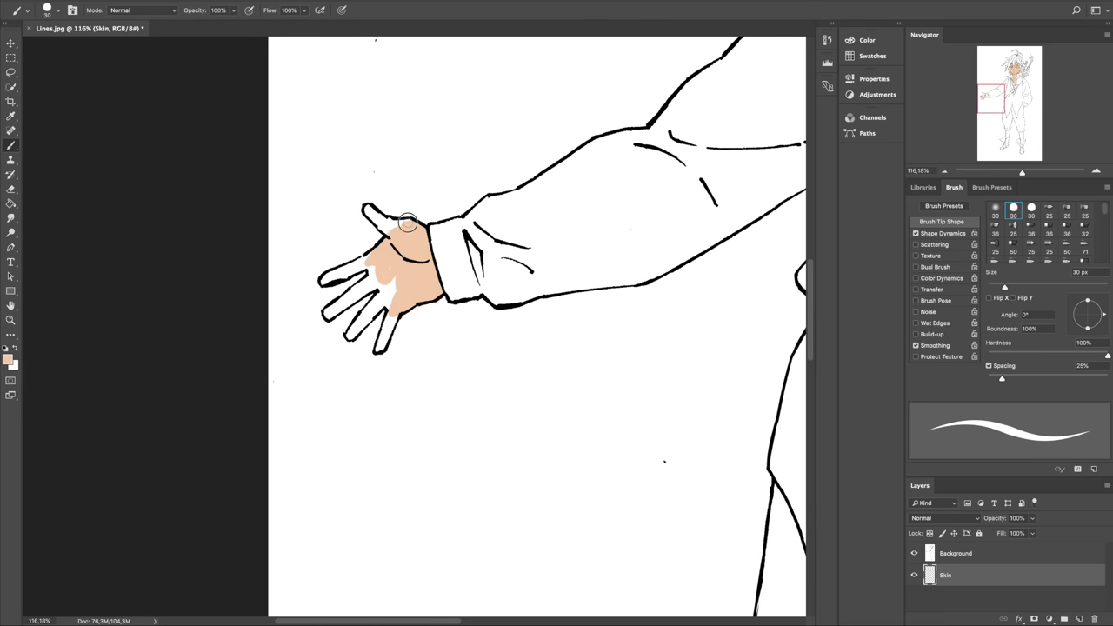
mouse_move(382, 261)
left_mouse_down()
mouse_move(339, 307)
mouse_move(352, 318)
mouse_move(322, 267)
mouse_move(157, 310)
mouse_move(322, 87)
left_mouse_up()
key("e")
key("b")
left_click(349, 336)
- Fill both bare lower legs between the trouser cuffs and the boots with the peach skin colour
mouse_move(320, 320)
left_mouse_down()
mouse_move(309, 364)
mouse_move(287, 383)
mouse_move(298, 266)
left_mouse_up()
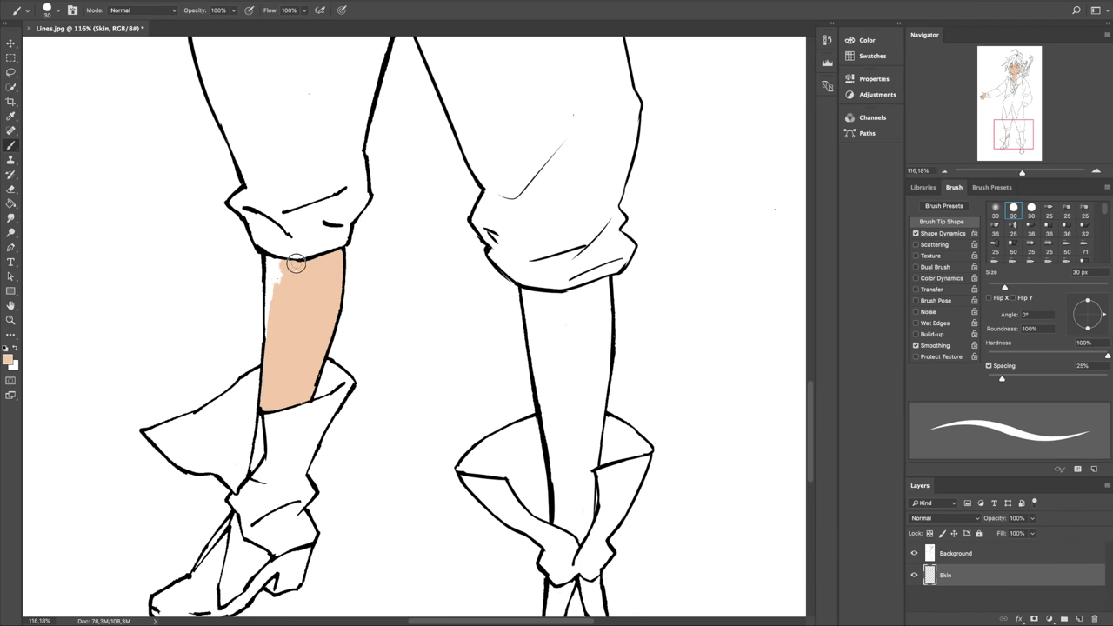
left_click_drag(271, 341, 152, 280)
mouse_move(410, 255)
left_mouse_down()
mouse_move(422, 261)
mouse_move(440, 325)
mouse_move(534, 386)
left_mouse_up()
mouse_move(549, 290)
left_mouse_down()
mouse_move(564, 361)
mouse_move(509, 340)
mouse_move(561, 511)
left_mouse_up()
left_click_drag(527, 419, 542, 275)
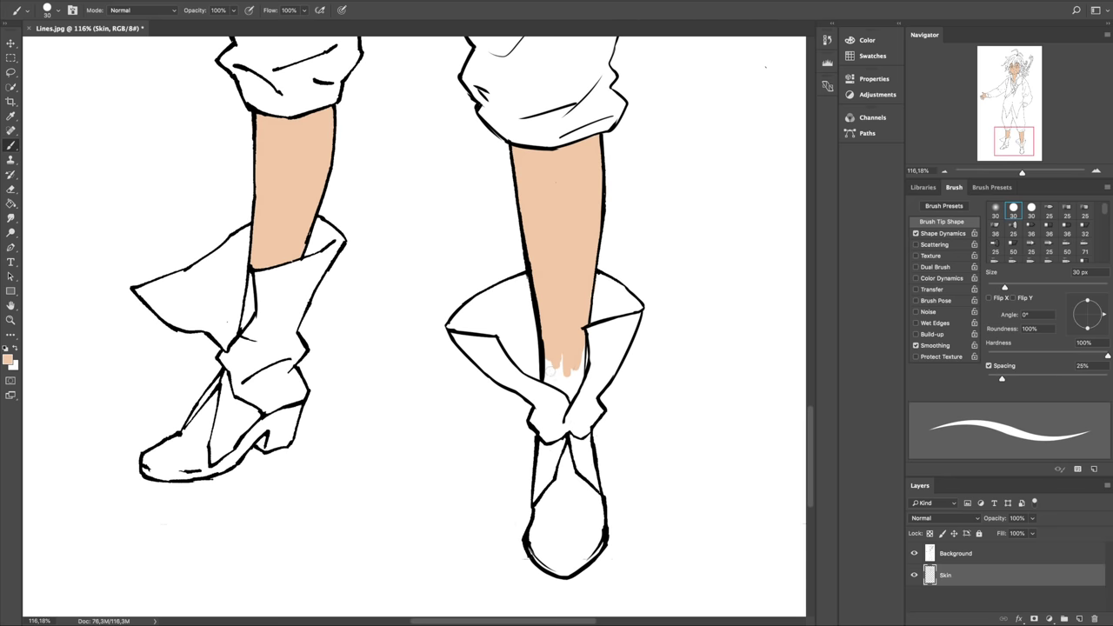
scroll(567, 374, "down", 5)
- Add a new layer named Skin Shade and set the foreground colour to the darker skin tone bf8e78
left_click(1079, 618)
double_click(948, 572)
left_click(7, 359)
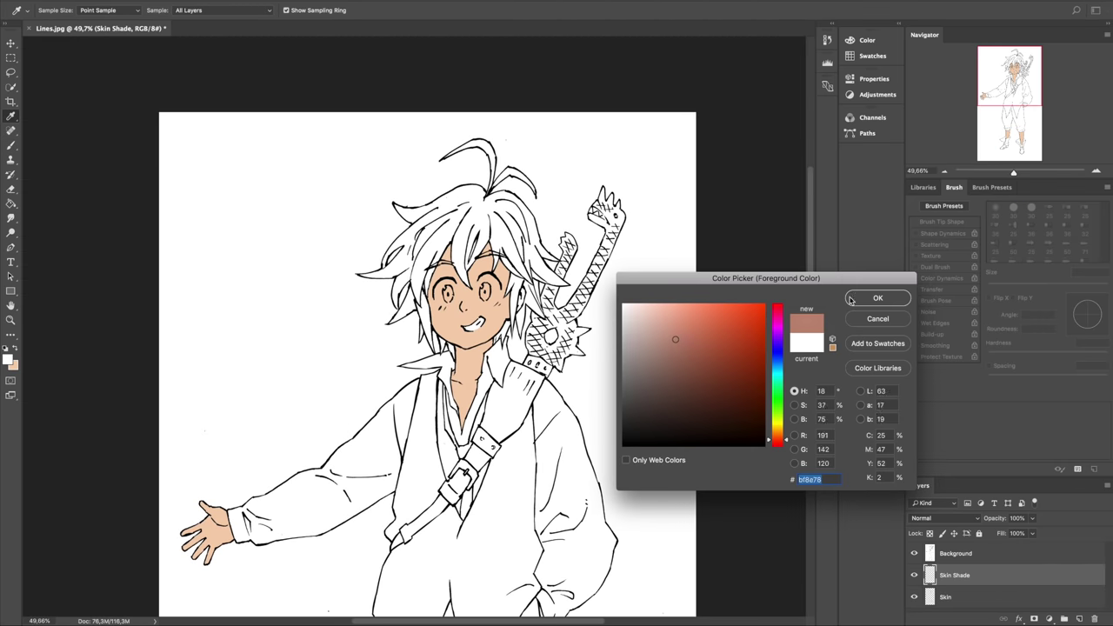
key("Return")
- Paint a shadow on the neck beneath the chin with the darker skin tone and clean up its edge
key("b")
scroll(461, 357, "up", 5)
scroll(452, 328, "right", 2)
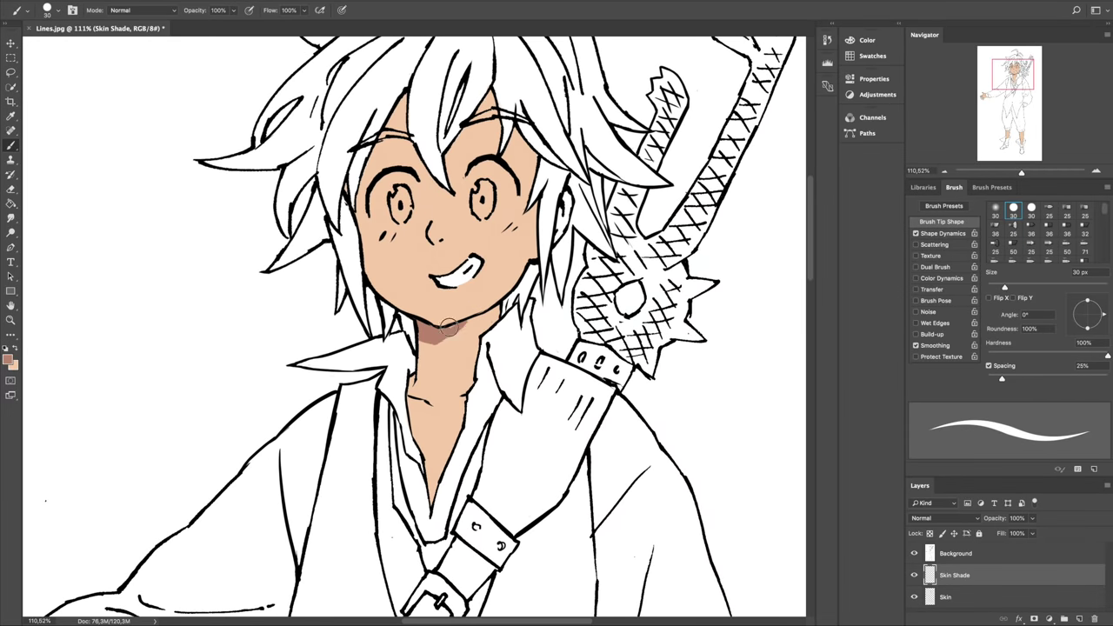
left_click_drag(450, 341, 497, 312)
key("e")
key("b")
- Paint a small shadow along the palm crease of the outstretched hand on the Skin Shade layer
scroll(406, 385, "down", 5)
scroll(406, 385, "left", 3)
key("e")
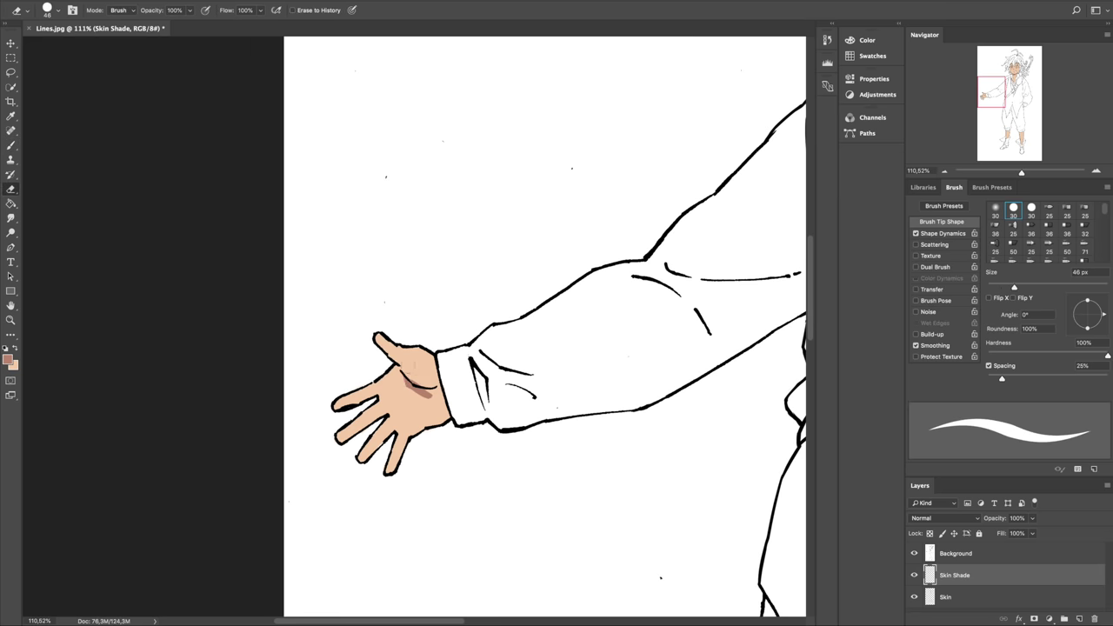
- Erase the skin colour from inside the eye on the picture's left, working on the Skin layer, and tidy its edge
mouse_move(1022, 172)
left_mouse_down()
mouse_move(1009, 172)
mouse_move(1022, 172)
left_mouse_up()
left_click(1012, 139)
left_click(945, 596)
key("x")
left_click(1014, 72)
left_click_drag(343, 196, 369, 218)
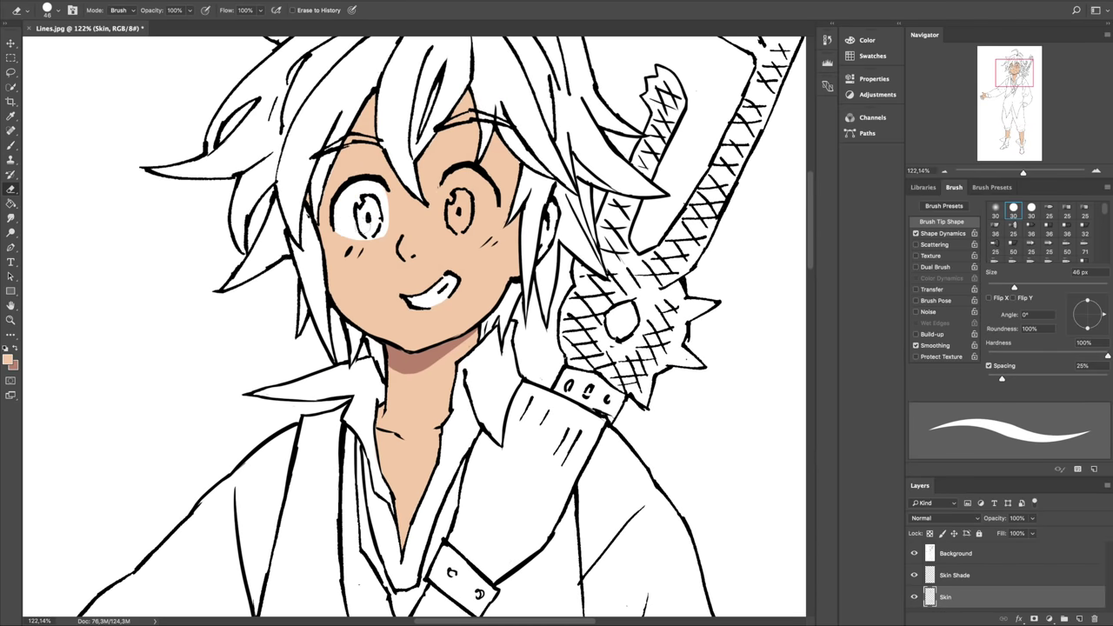
key("b")
scroll(391, 217, "right", 3)
scroll(391, 218, "down", 2)
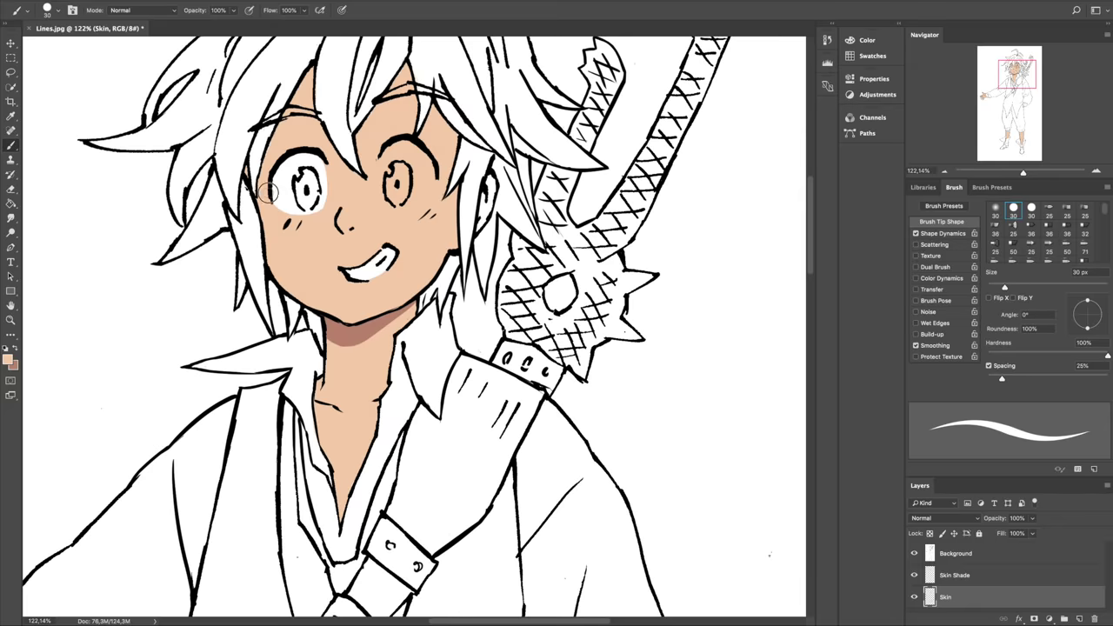
scroll(279, 203, "up", 3)
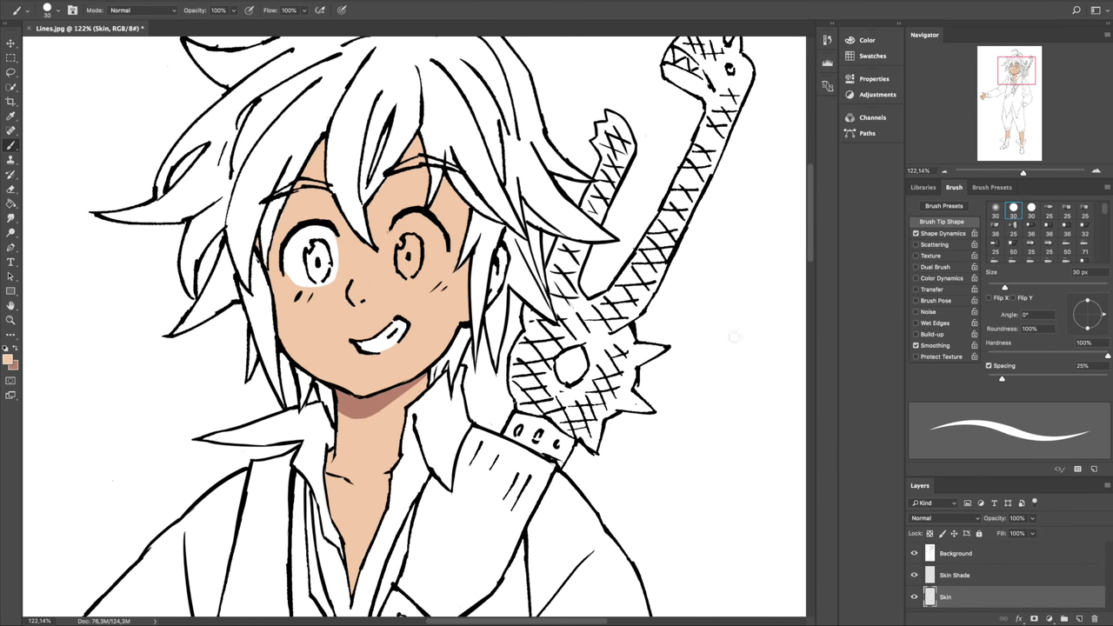
- Erase the skin colour from inside the eye on the picture's right, working on the Skin layer
left_click(999, 557)
key("e")
key("alt+bracketleft")
key("alt+bracketleft")
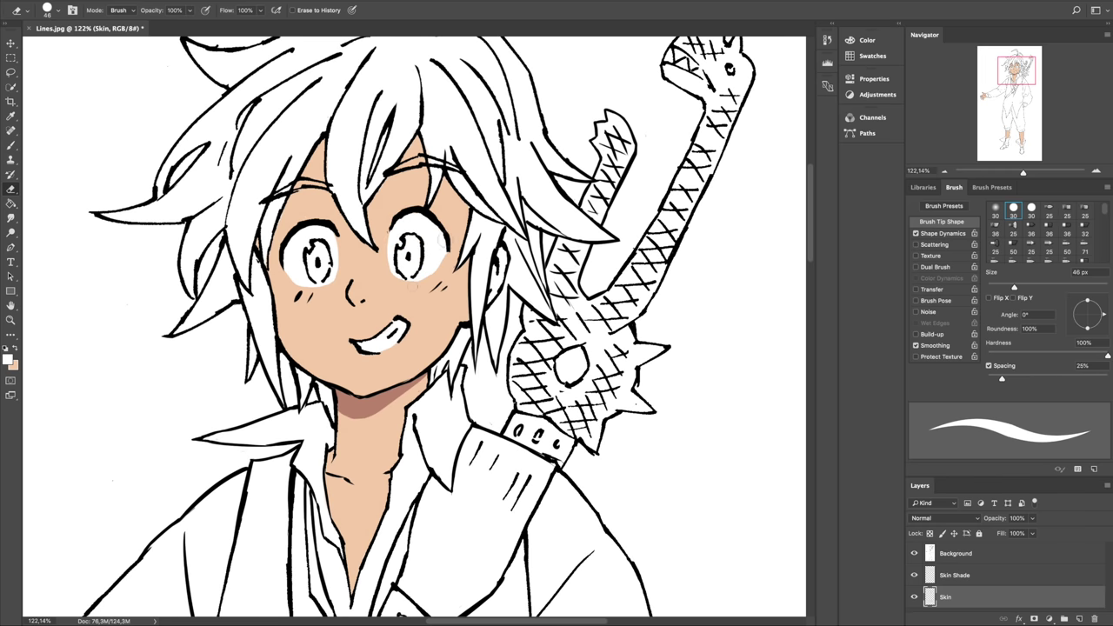
key("b")
key("x")
- Paint shadows on the forehead beneath the bangs with the darker skin tone on the Skin Shade layer
scroll(417, 331, "down", 5)
scroll(418, 331, "up", 3)
key("alt+bracketright")
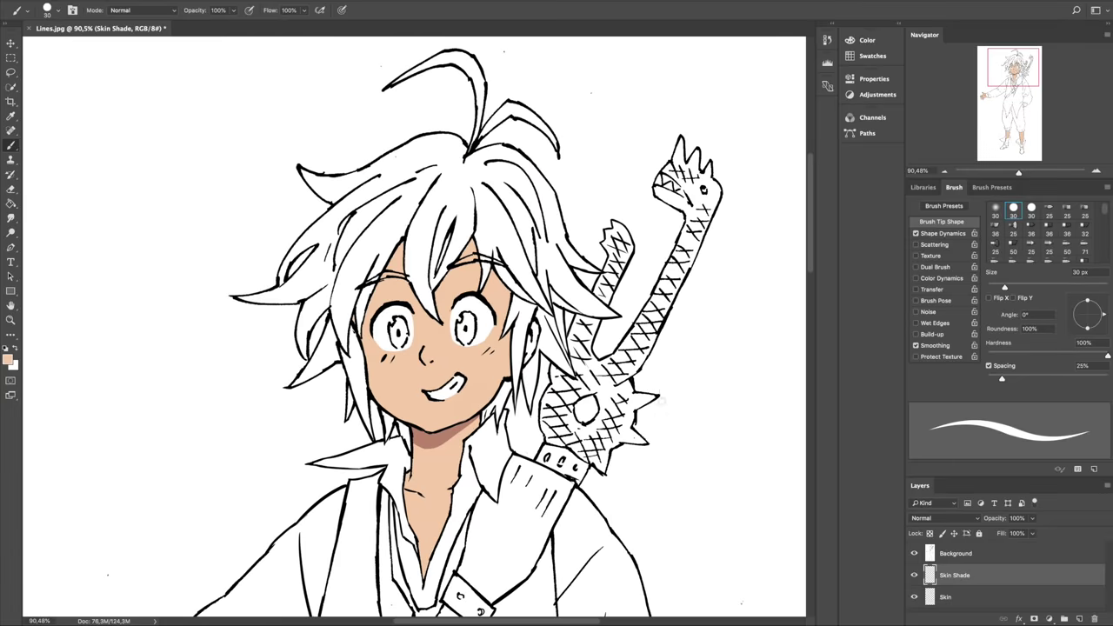
left_click_drag(1021, 172, 1027, 172)
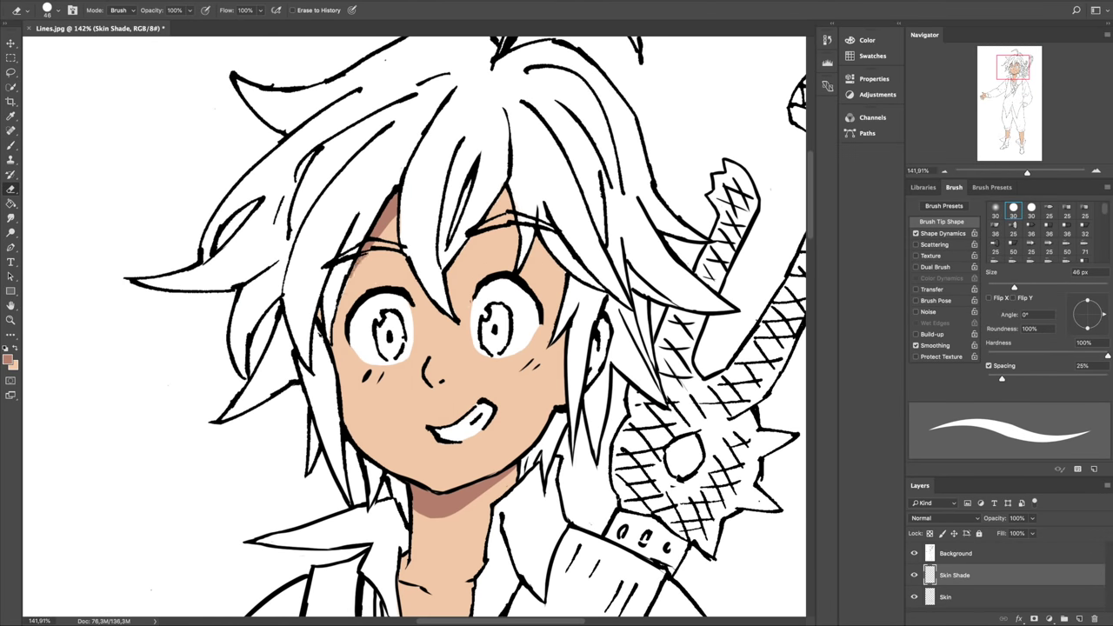
scroll(417, 331, "right", 3)
scroll(418, 330, "up", 1)
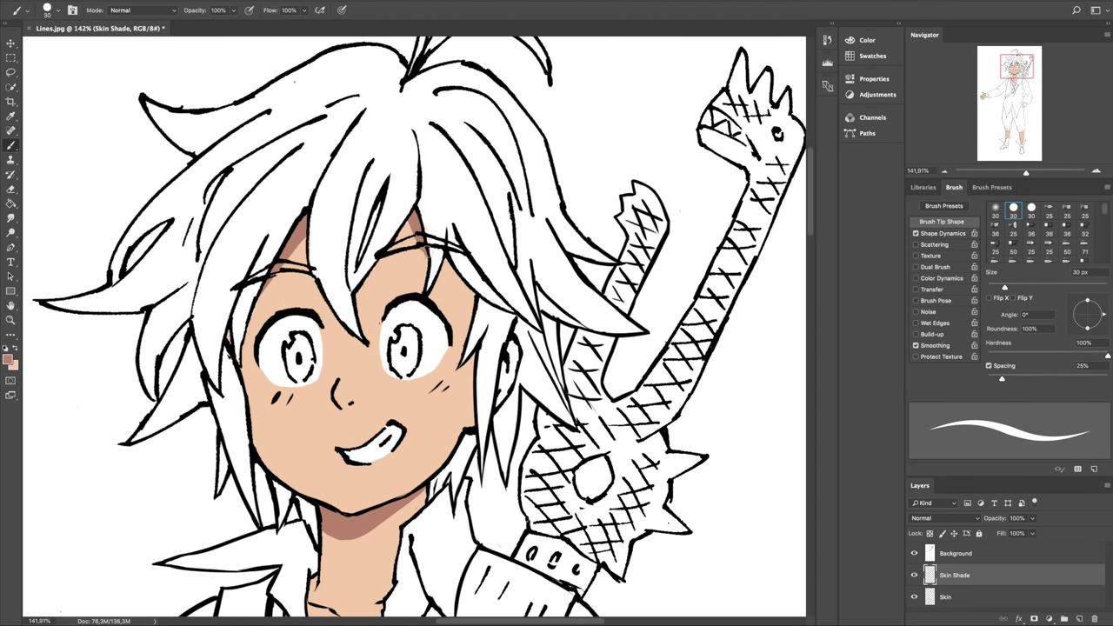
scroll(454, 218, "down", 3)
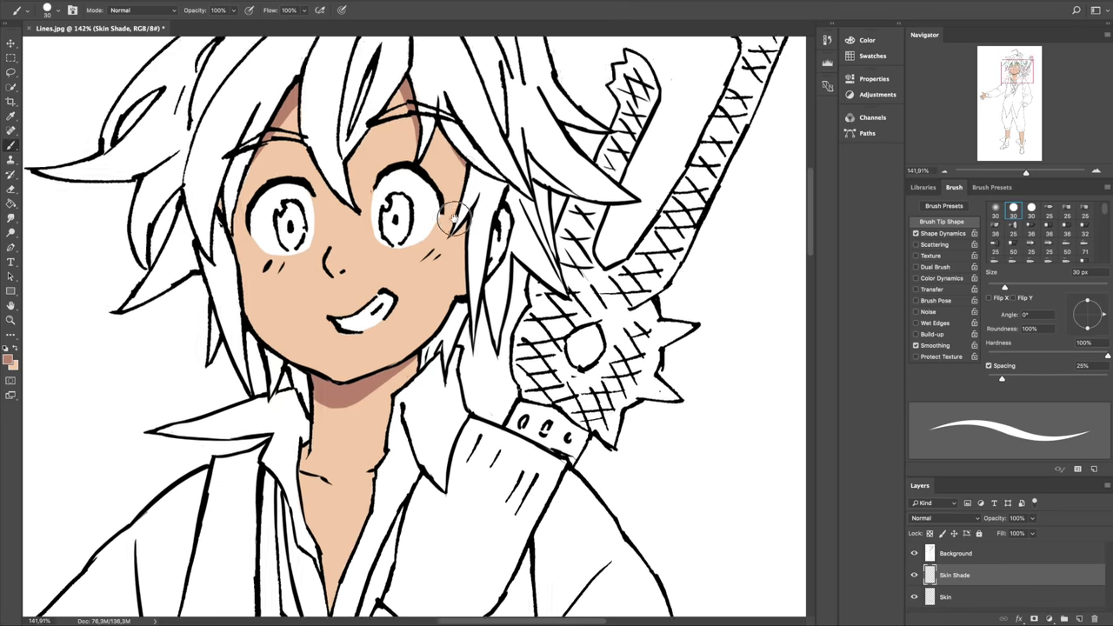
- Fill the ear and the remaining sliver of leg at the boot opening with peach on the Skin layer
scroll(454, 217, "up", 3)
key("alt+bracketleft")
scroll(522, 331, "down", 1)
scroll(576, 420, "down", 15)
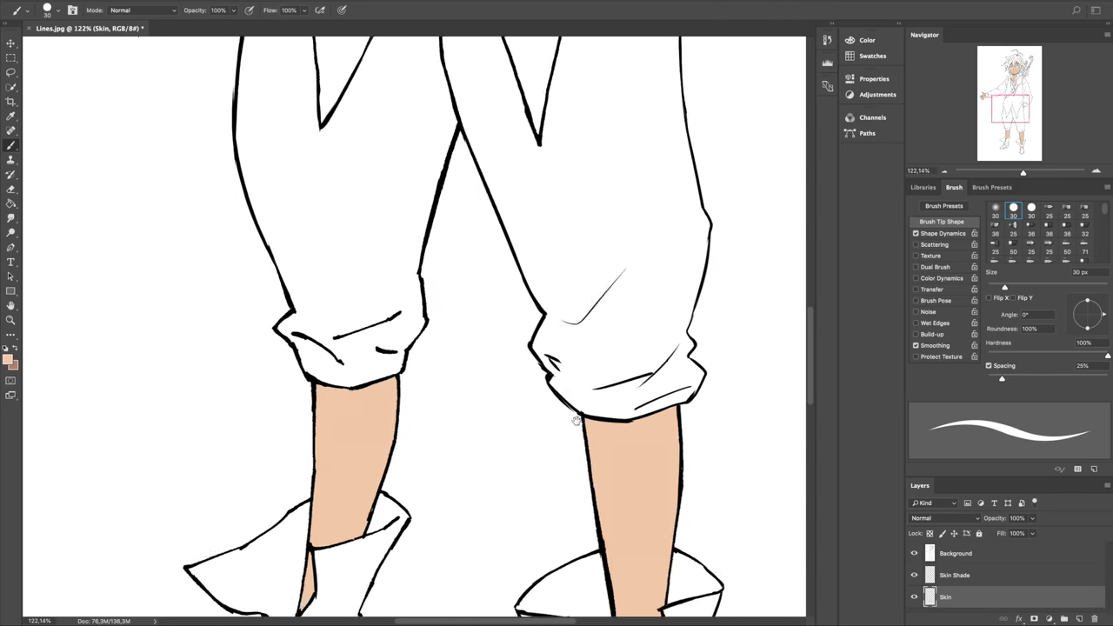
scroll(575, 420, "up", 5)
- Paint shadows on both legs just below the trouser cuffs on the Skin Shade layer
key("alt+bracketright")
scroll(575, 420, "down", 8)
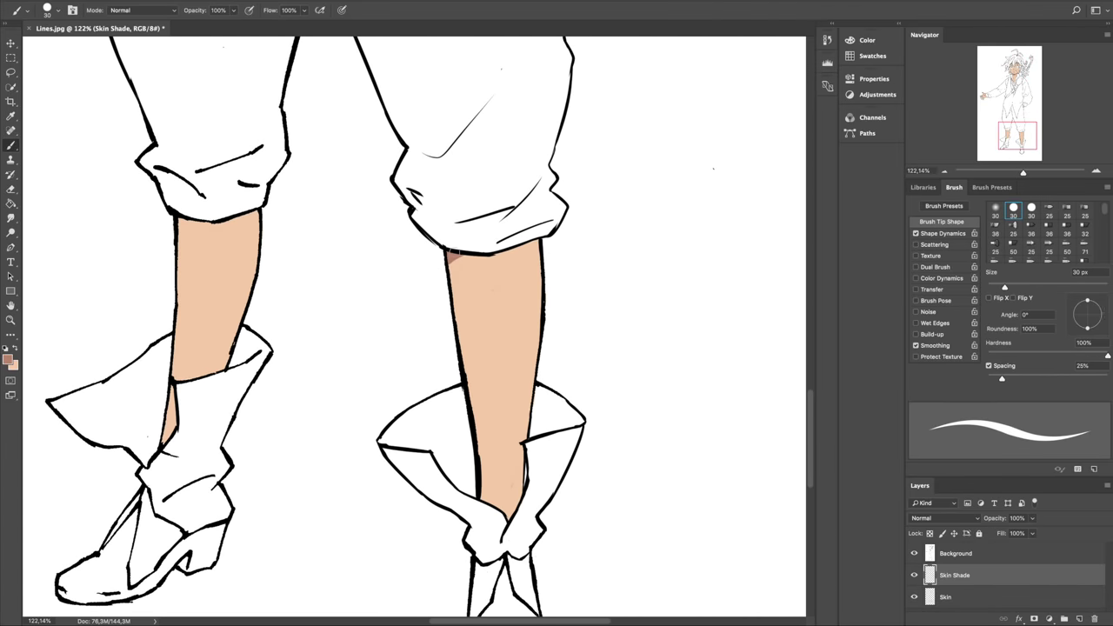
scroll(418, 330, "left", 5)
scroll(418, 331, "up", 1)
mouse_move(424, 266)
left_mouse_down()
mouse_move(449, 273)
mouse_move(452, 291)
left_mouse_up()
scroll(609, 243, "up", 2)
scroll(608, 243, "right", 2)
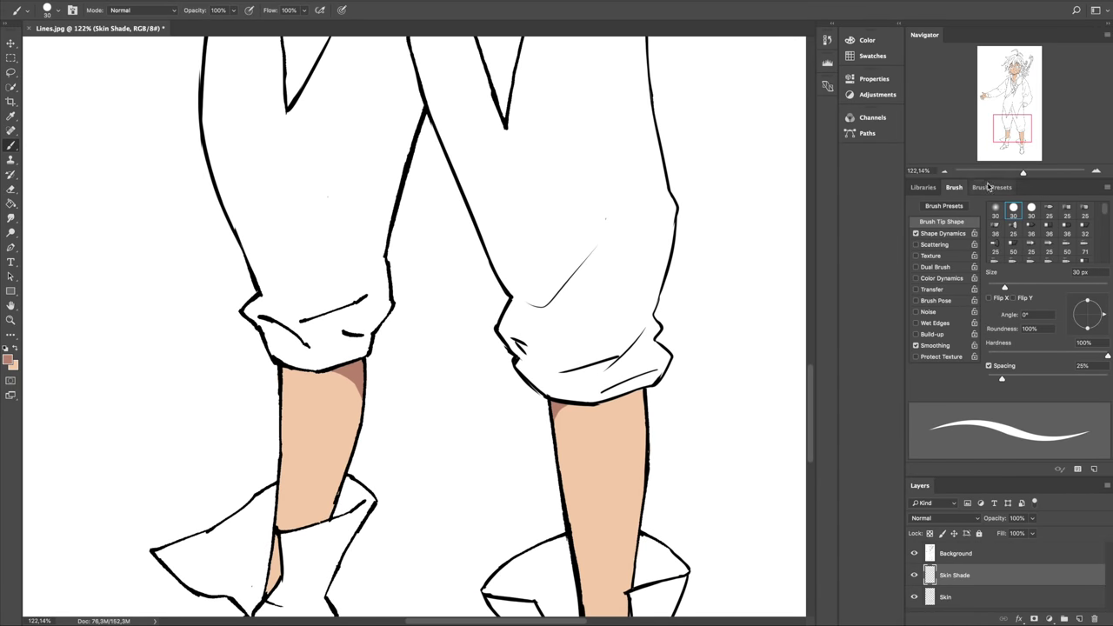
- Fill both irises with green on a new layer named eyes
key("ctrl+0")
scroll(487, 69, "up", 5)
key("alt+bracketright")
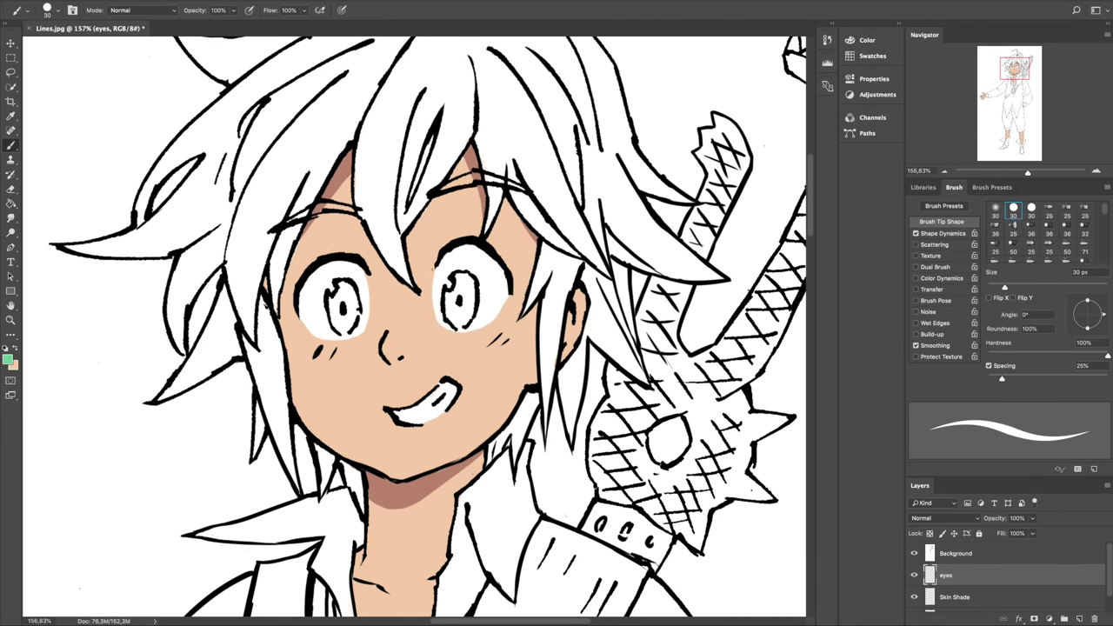
left_click(342, 324)
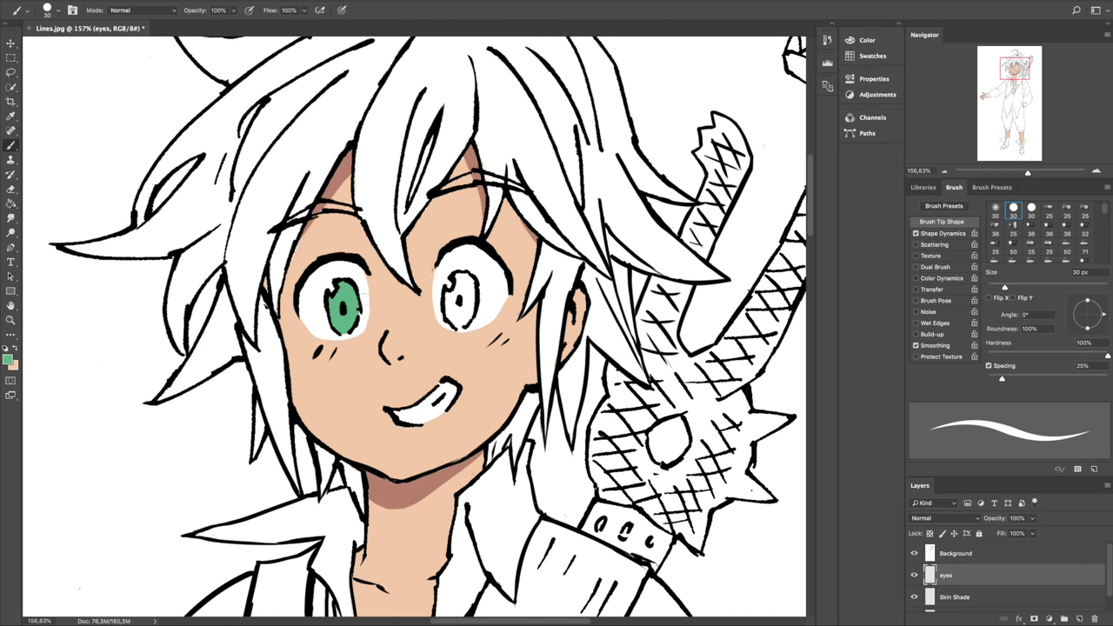
left_click(467, 293)
scroll(485, 261, "down", 3)
scroll(485, 261, "left", 1)
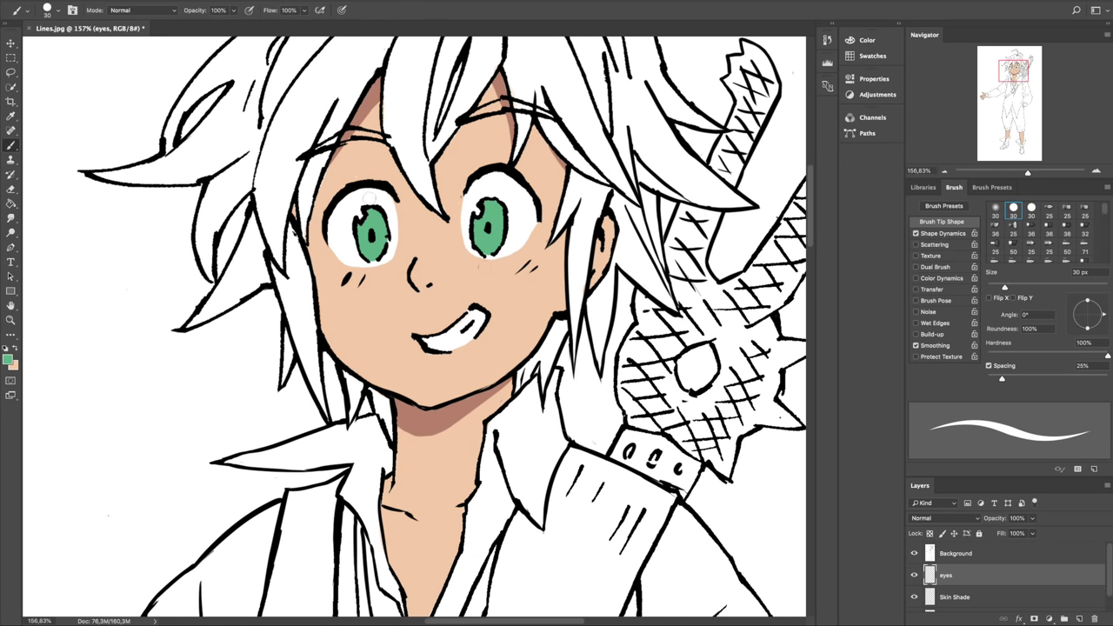
- Add a layer named eye shade above eyes and shade the upper part of both irises in darker green
key("alt+bracketright")
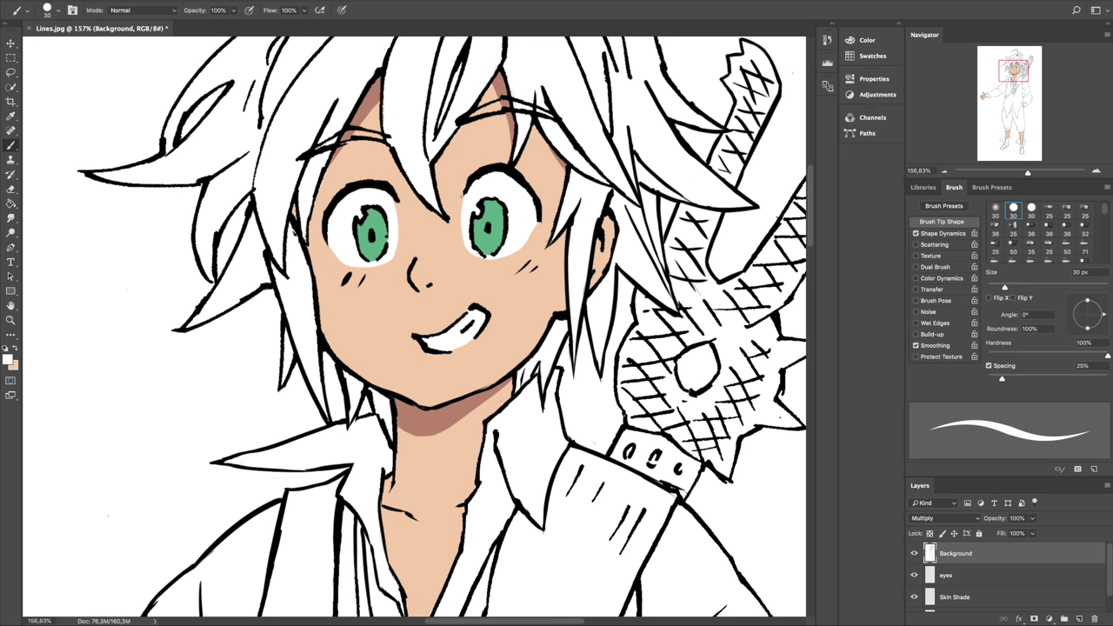
scroll(414, 326, "up", 3)
left_click(972, 572)
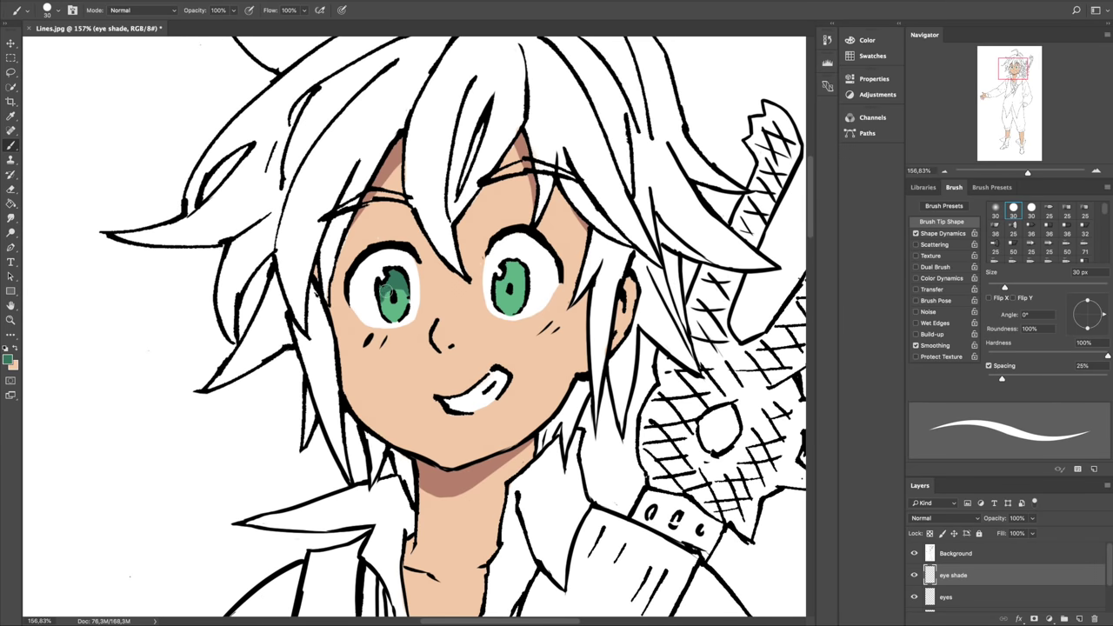
key("e")
key("b")
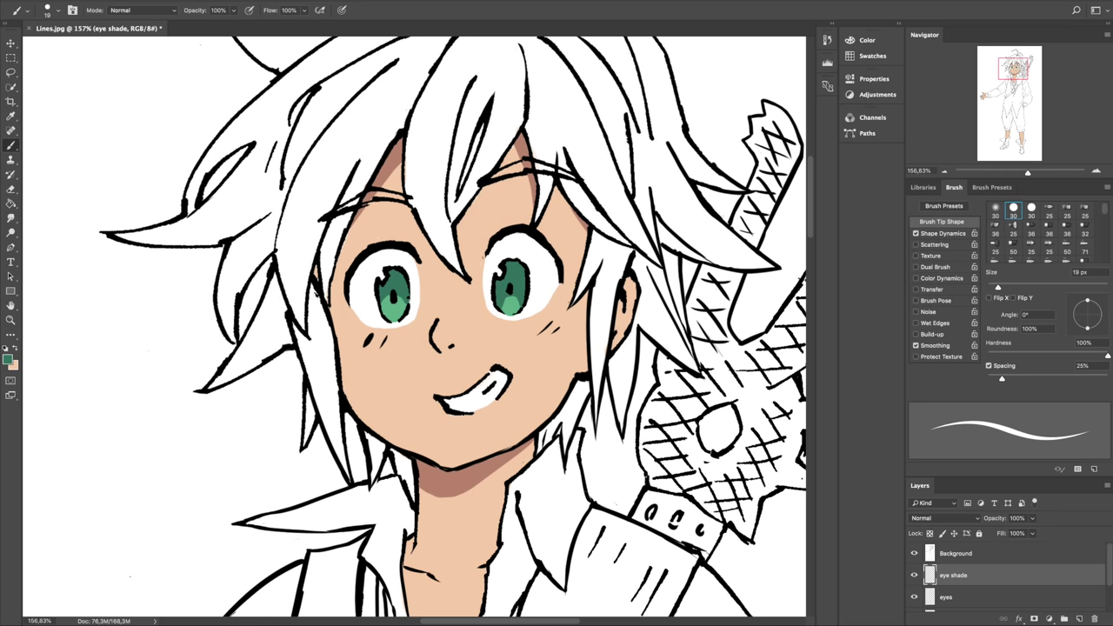
key("e")
key("b")
key("e")
key("b")
- Add a new layer named Hair above eye shade and set the foreground colour to yellow
scroll(407, 300, "down", 5)
scroll(407, 300, "up", 3)
key("ctrl+shift+alt+n")
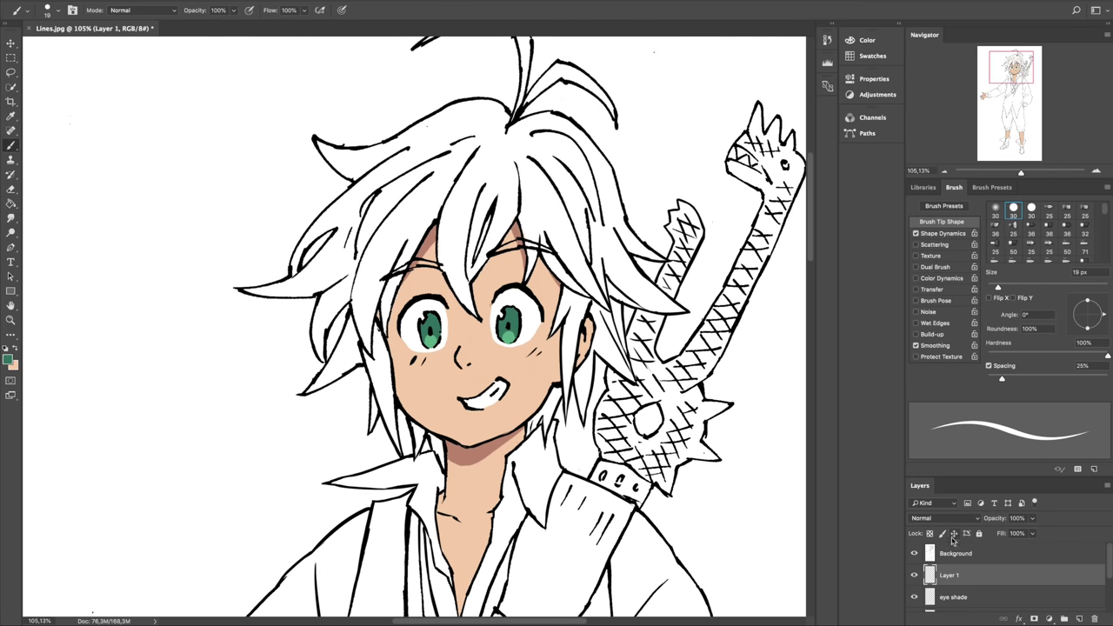
left_click(8, 358)
key("Return")
- Paint the front bangs and the crown of the hair yellow with a 60 px brush
mouse_move(382, 265)
left_mouse_down()
mouse_move(396, 217)
mouse_move(460, 150)
left_mouse_up()
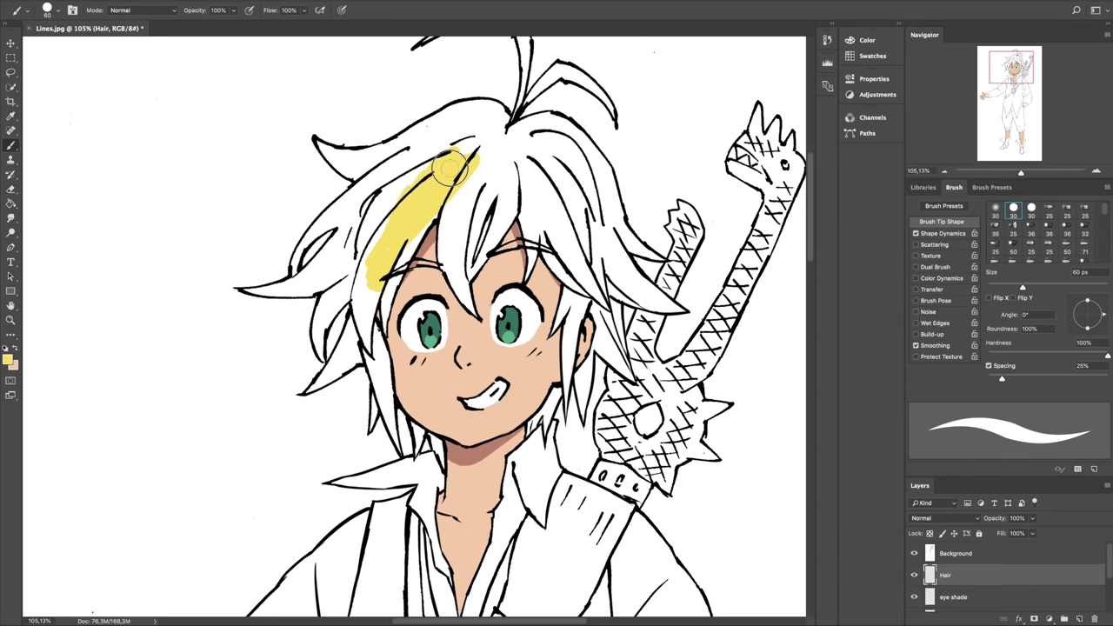
left_click_drag(348, 253, 461, 139)
mouse_move(437, 244)
left_mouse_down()
mouse_move(522, 109)
mouse_move(487, 226)
mouse_move(582, 87)
left_mouse_up()
scroll(539, 122, "down", 2)
scroll(539, 122, "right", 3)
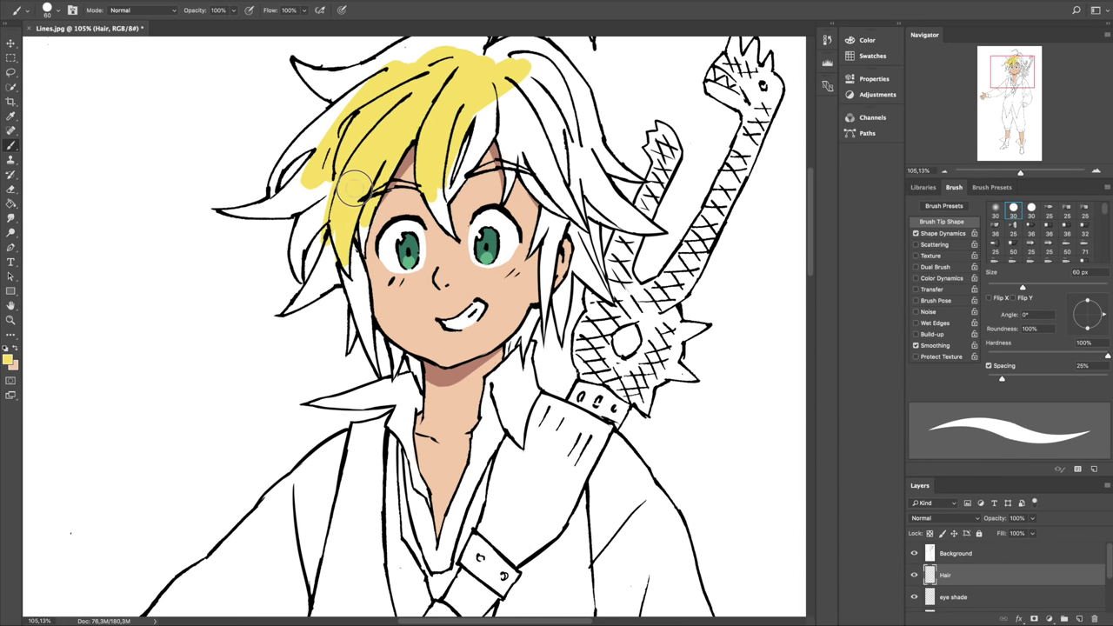
- Fill the long lock beside the cheek and the neighbouring hair on the picture's left with yellow
left_click_drag(347, 233, 382, 374)
scroll(435, 261, "left", 6)
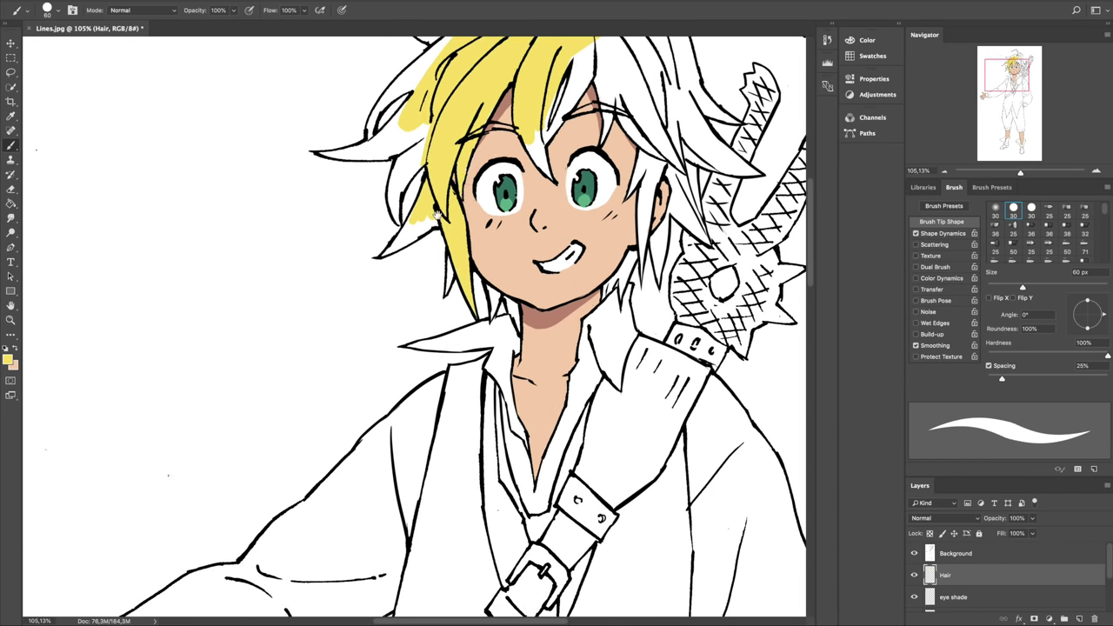
mouse_move(457, 213)
left_mouse_down()
mouse_move(488, 200)
mouse_move(535, 82)
left_mouse_up()
- Extend the yellow across the central bangs and the crown towards the picture's right
scroll(522, 261, "up", 3)
scroll(522, 261, "right", 4)
mouse_move(522, 256)
left_mouse_down()
mouse_move(578, 205)
mouse_move(566, 217)
left_mouse_up()
scroll(522, 261, "down", 1)
scroll(522, 261, "right", 2)
left_click_drag(556, 269, 509, 313)
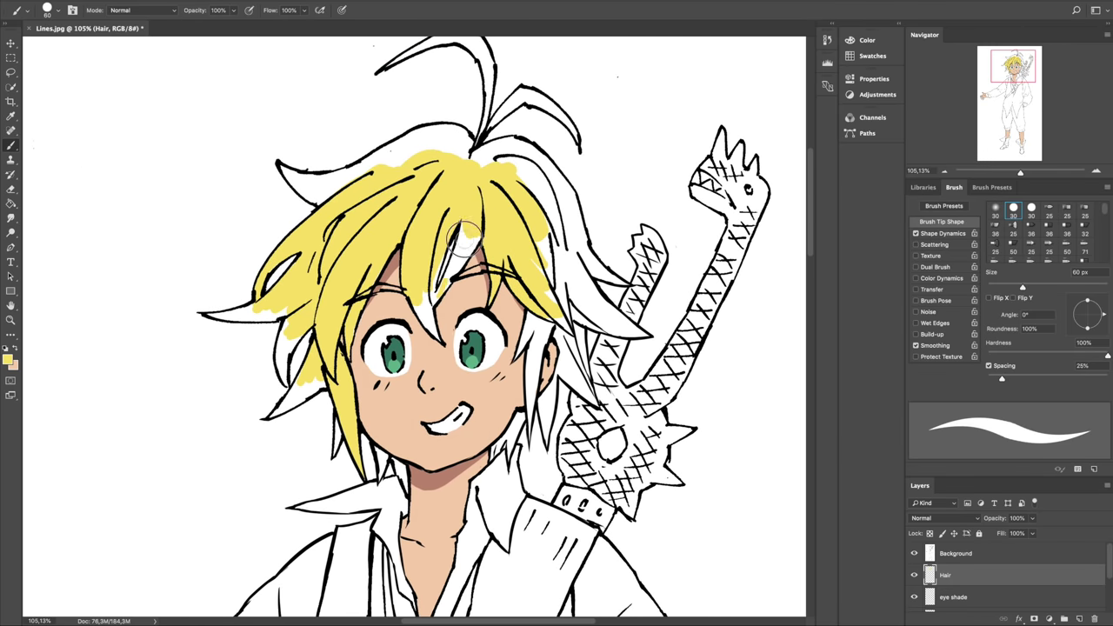
- Erase the yellow overspill around the bangs and fill the lower locks by the neck with a 45 px brush
scroll(435, 305, "left", 5)
key("e")
left_click_drag(678, 148, 707, 193)
scroll(521, 304, "right", 4)
mouse_move(644, 139)
left_mouse_down()
mouse_move(654, 203)
mouse_move(683, 207)
left_mouse_up()
key("b")
scroll(683, 207, "down", 2)
scroll(682, 207, "left", 3)
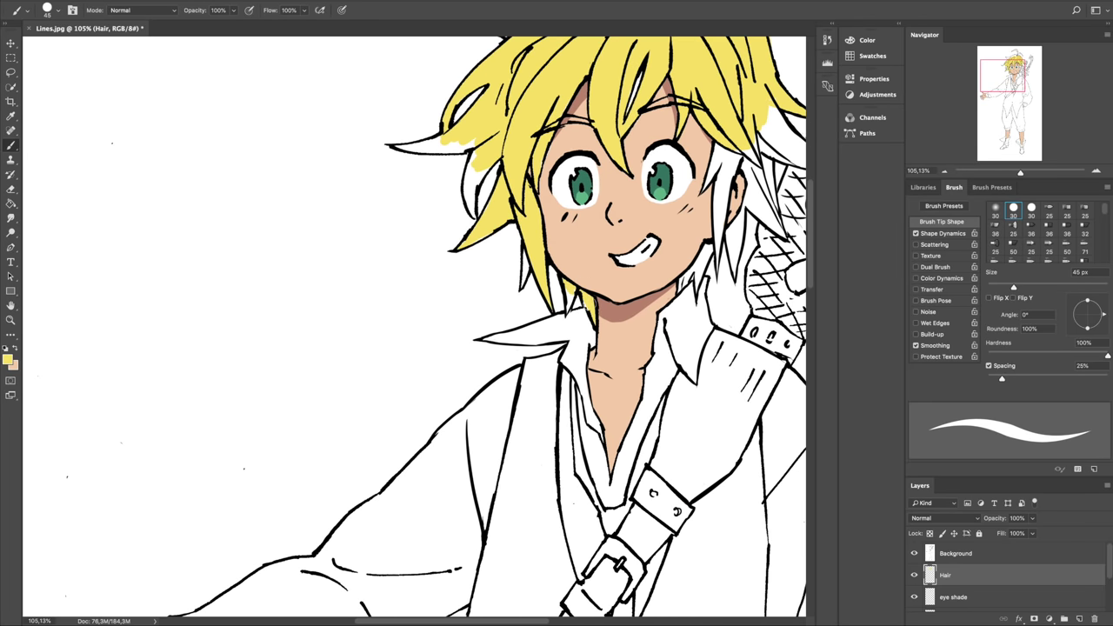
scroll(417, 327, "up", 4)
scroll(418, 327, "right", 2)
key("alt+bracketleft")
key("alt+bracketleft")
key("alt+bracketleft")
key("alt+bracketleft")
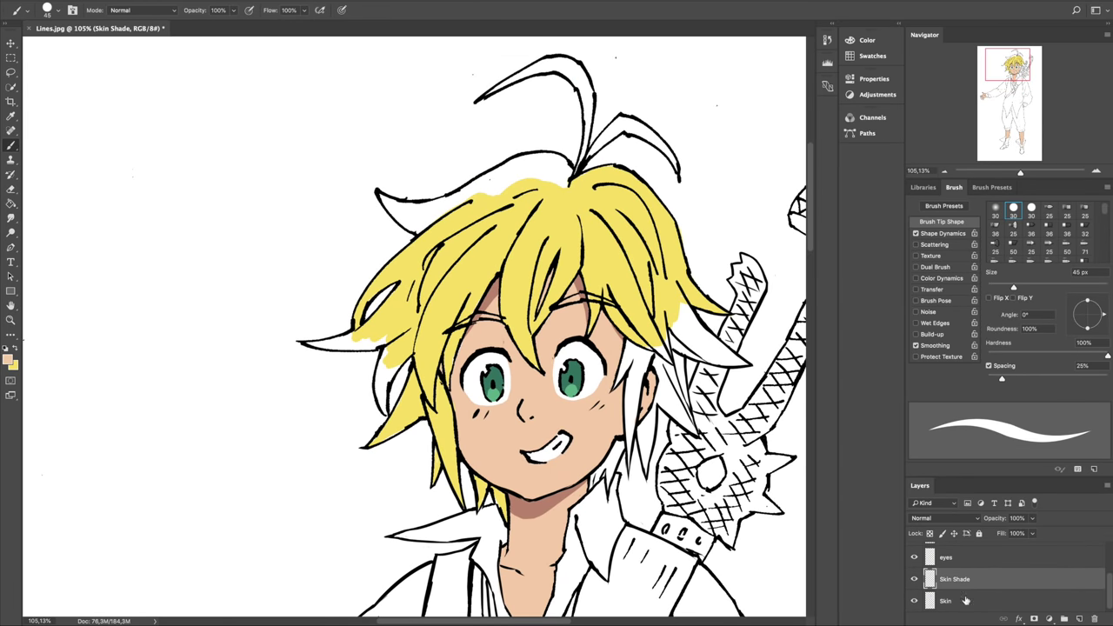
key("alt+bracketright")
key("alt+bracketright")
key("alt+bracketright")
key("alt+bracketright")
- Sample the hair's yellow and fill the top of the crown and the pointed locks on the picture's left
left_click(522, 187, "alt")
scroll(522, 187, "left", 2)
scroll(522, 187, "up", 1)
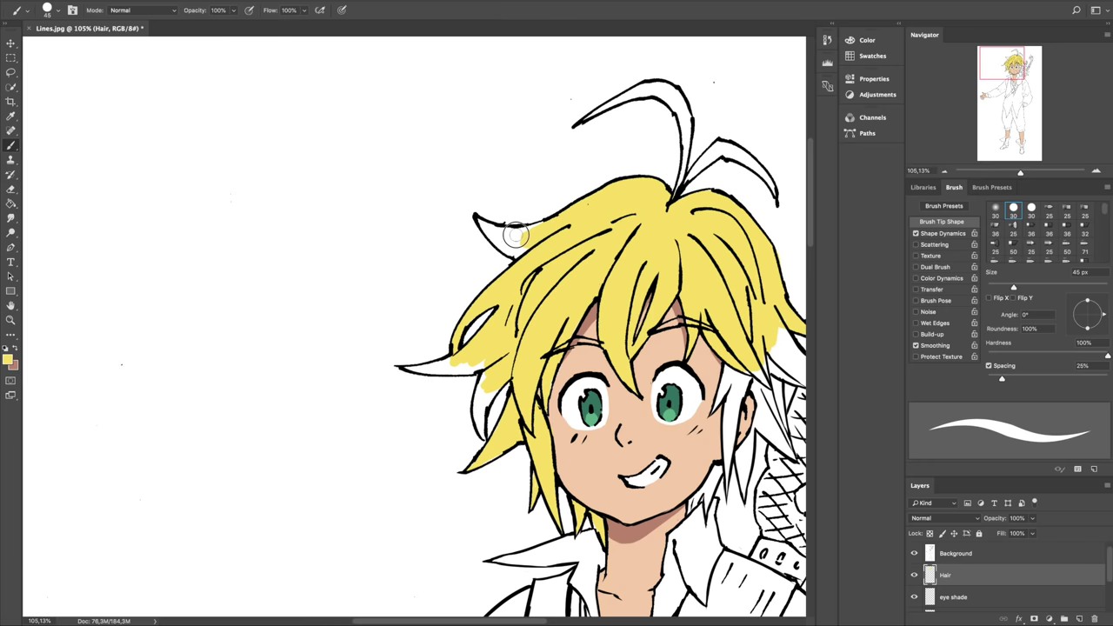
scroll(513, 242, "down", 1)
mouse_move(492, 289)
left_mouse_down()
mouse_move(470, 337)
mouse_move(548, 287)
mouse_move(514, 251)
left_mouse_up()
scroll(478, 313, "left", 2)
- Fill the hair locks in front of and behind the ear with yellow
scroll(497, 310, "down", 3)
scroll(497, 310, "right", 3)
scroll(569, 280, "down", 1)
scroll(570, 280, "right", 1)
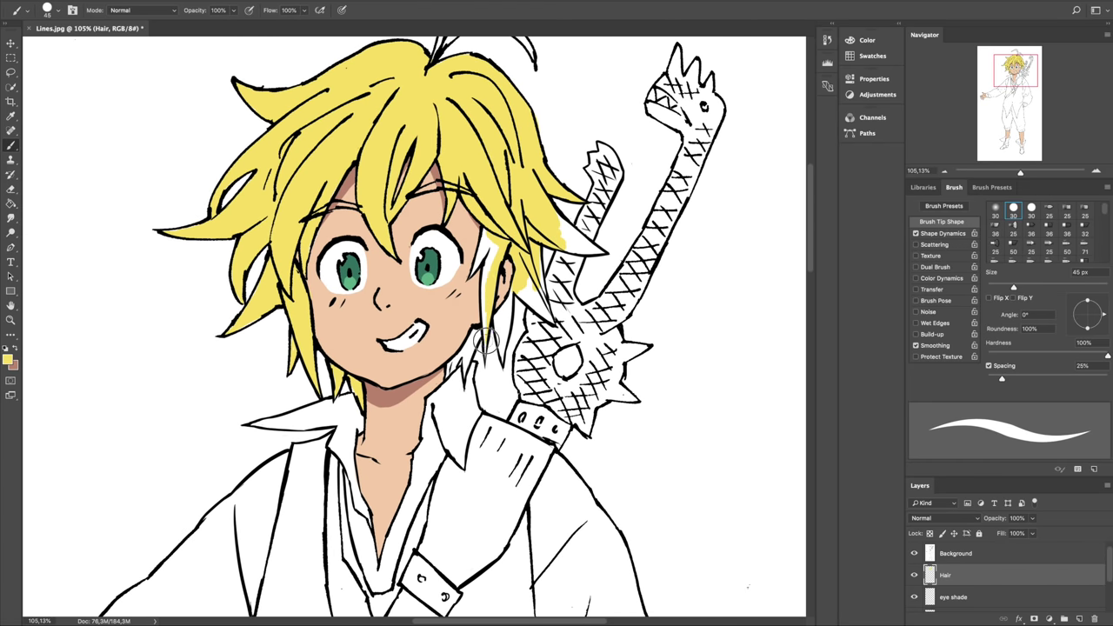
- Clean up the yellow around the locks beside the neck and fill the pointed locks on the picture's right with a 45 px brush
scroll(417, 331, "down", 3)
scroll(417, 330, "up", 5)
scroll(418, 348, "up", 2)
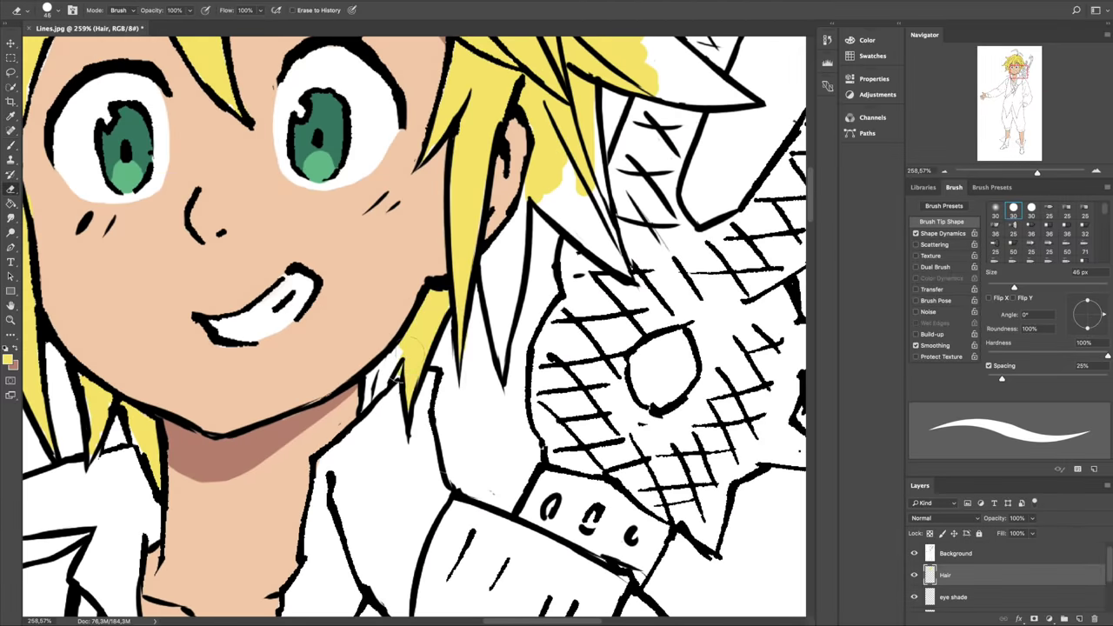
left_click_drag(487, 280, 417, 364)
scroll(417, 364, "up", 6)
scroll(417, 364, "right", 2)
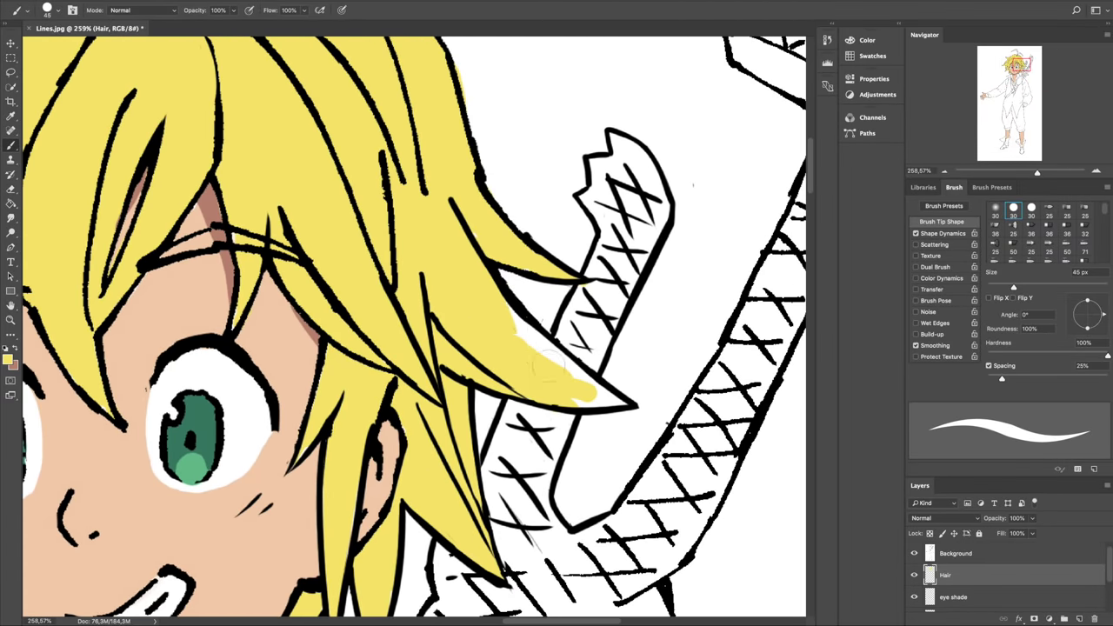
key("e")
scroll(414, 327, "down", 4)
- Create a layer named Hair Shade above the Hair layer and choose a dark ochre as the painting colour
left_click(1079, 618)
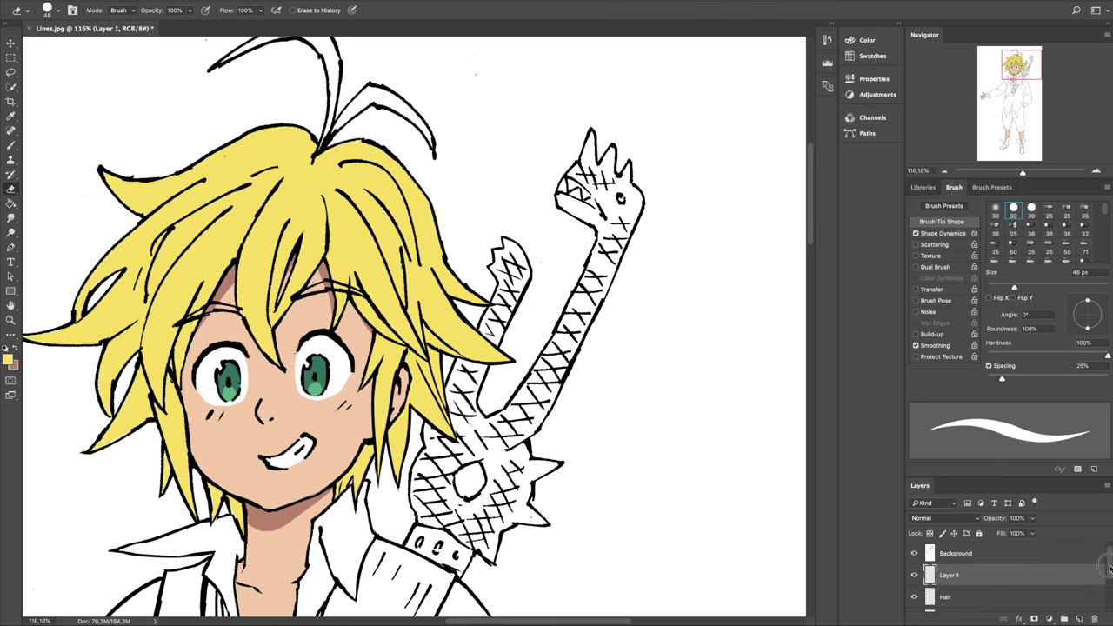
key("ctrl+z")
left_click(1034, 618)
key("b")
left_click(9, 358)
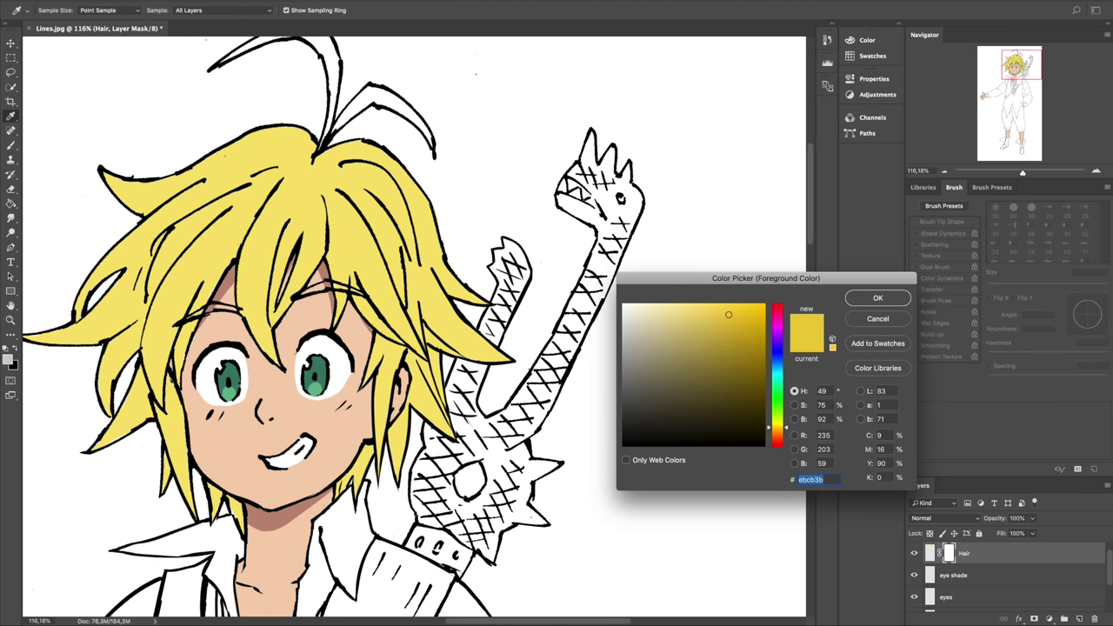
left_click(717, 321)
key("Return")
left_click_drag(487, 344, 453, 344)
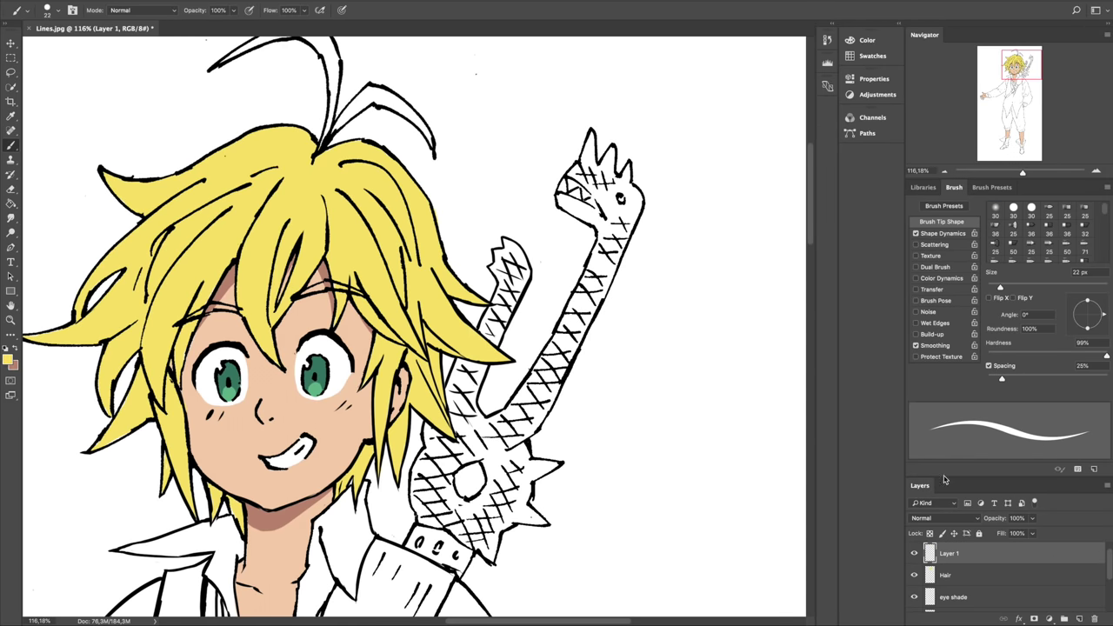
scroll(348, 382, "up", 5)
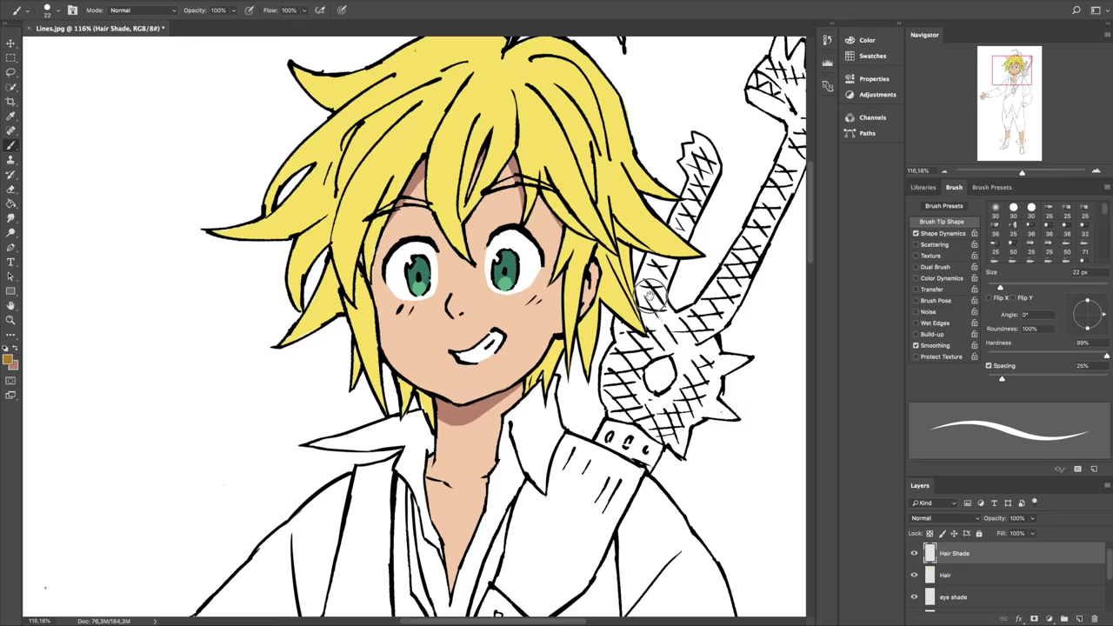
- Shade the hair beside the face on the picture's left with ochre, using a 19 px brush
scroll(442, 422, "up", 5)
scroll(442, 422, "left", 3)
key("e")
key("alt+bracketleft")
key("b")
key("alt+bracketright")
scroll(418, 330, "up", 5)
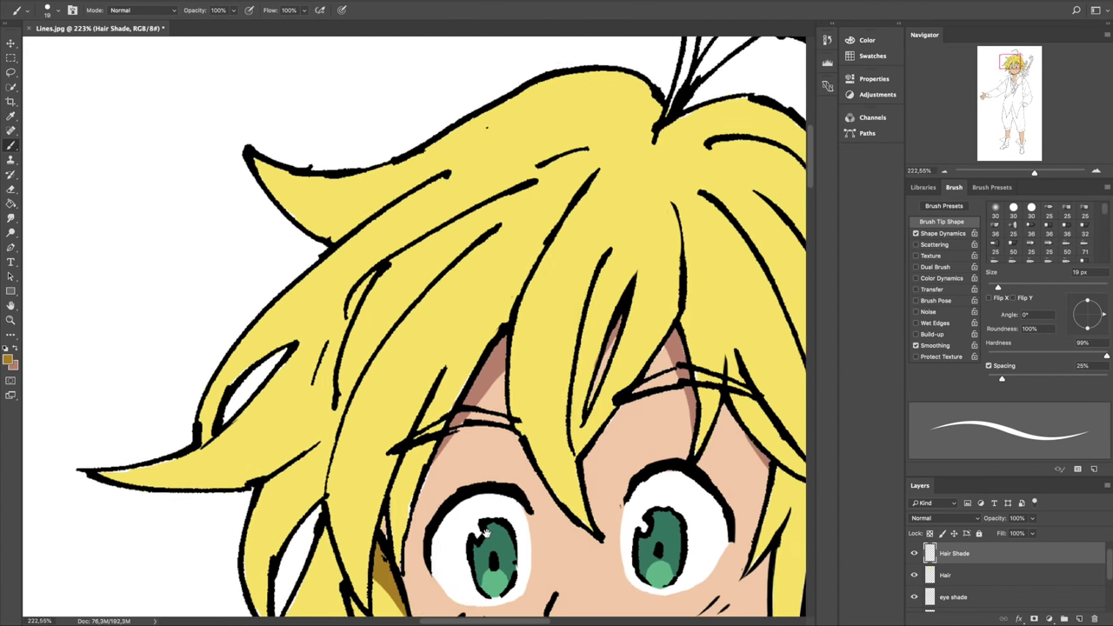
- Paint a tapered ochre shadow in the lock above the eyebrow on the picture's left and trim its edge
scroll(417, 331, "right", 2)
left_click_drag(360, 423, 430, 295)
scroll(323, 331, "right", 4)
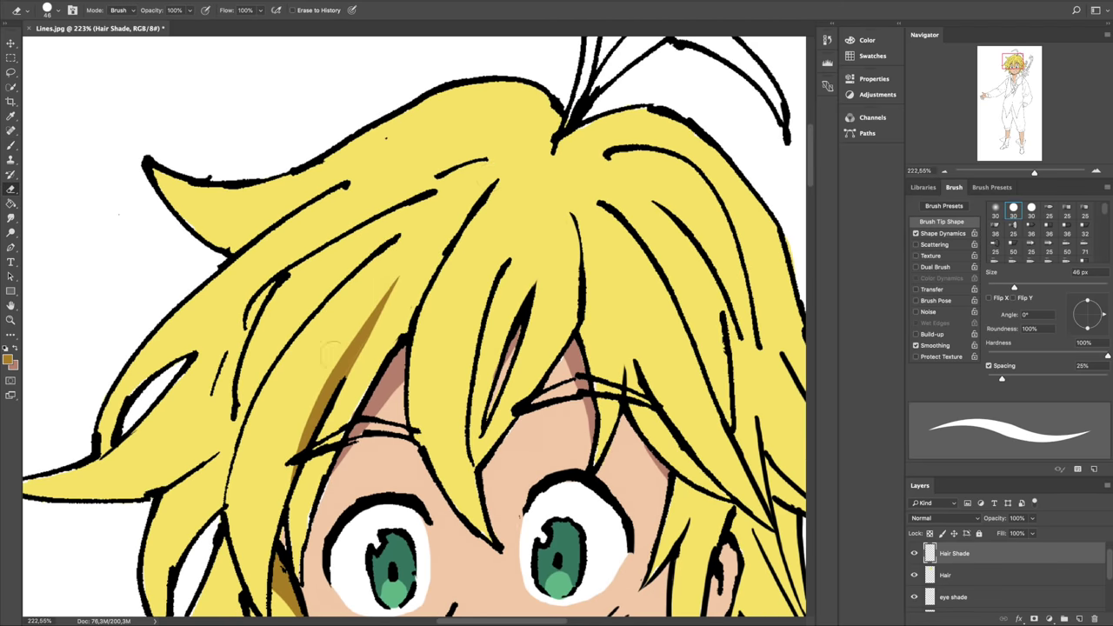
- Shade the locks around the neck and behind the ear with ochre, erasing any overspill
scroll(323, 330, "down", 5)
mouse_move(348, 408)
left_mouse_down()
mouse_move(380, 343)
mouse_move(383, 426)
left_mouse_up()
scroll(391, 366, "up", 5)
scroll(391, 365, "right", 2)
mouse_move(413, 374)
left_mouse_down()
mouse_move(392, 461)
mouse_move(409, 461)
left_mouse_up()
key("e")
key("b")
left_click_drag(435, 344, 407, 458)
- Add a pointed ochre shadow between the locks above the ear on the picture's right and trim it with the eraser
scroll(435, 392, "up", 5)
scroll(434, 392, "right", 2)
mouse_move(450, 381)
left_mouse_down()
mouse_move(396, 318)
mouse_move(413, 357)
left_mouse_up()
key("e")
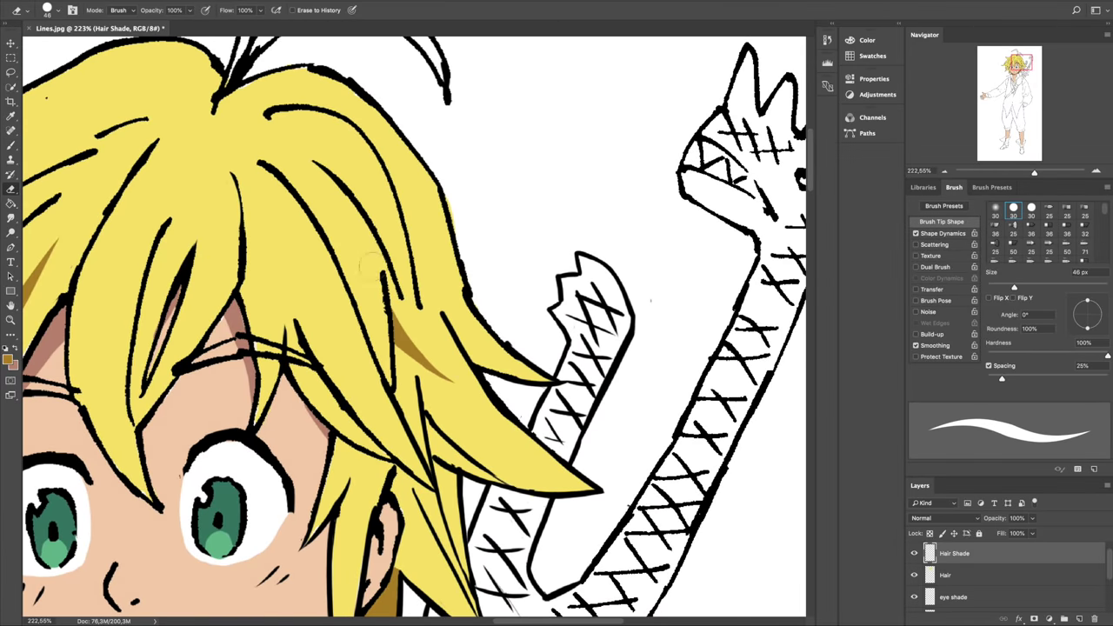
- Fill the two antenna-like strands on top of the head with yellow on the Hair layer, using a 19 px brush
key("b")
scroll(370, 263, "up", 5)
scroll(370, 263, "left", 2)
key("alt+[")
mouse_move(521, 430)
left_mouse_down()
mouse_move(511, 372)
mouse_move(532, 272)
left_mouse_up()
scroll(532, 271, "up", 2)
mouse_move(574, 317)
left_mouse_down()
mouse_move(562, 240)
mouse_move(365, 315)
left_mouse_up()
scroll(392, 323, "down", 3)
scroll(393, 323, "right", 4)
mouse_move(261, 291)
left_mouse_down()
mouse_move(339, 218)
mouse_move(397, 256)
left_mouse_up()
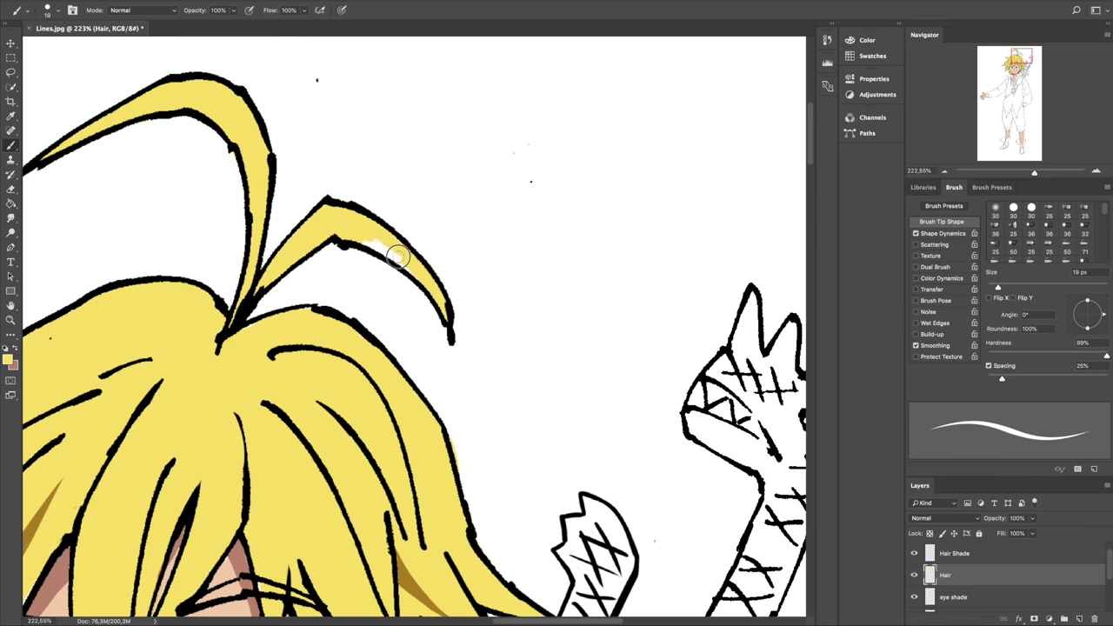
- Adjust the colour of the Skin layer to a lighter peach tone
key("ctrl+0")
scroll(678, 439, "up", 3)
left_click(153, 0)
left_click(408, 57)
left_click_drag(691, 346, 687, 348)
key("Return")
scroll(1001, 579, "down", 3)
left_click(945, 601)
left_click(153, 0)
left_click(348, 41)
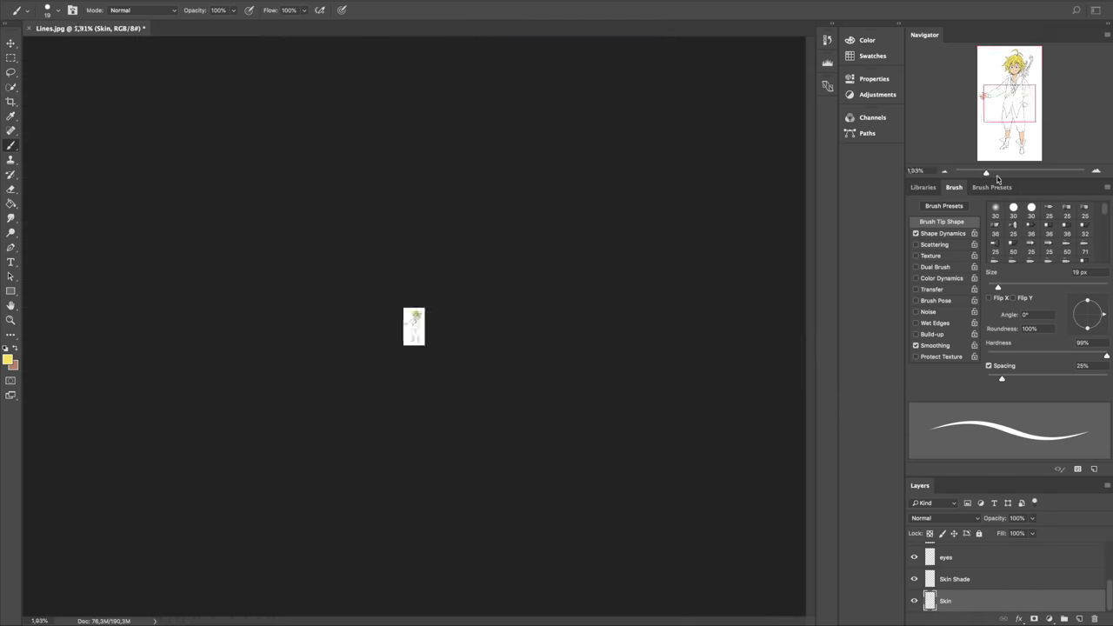
scroll(448, 239, "up", 5)
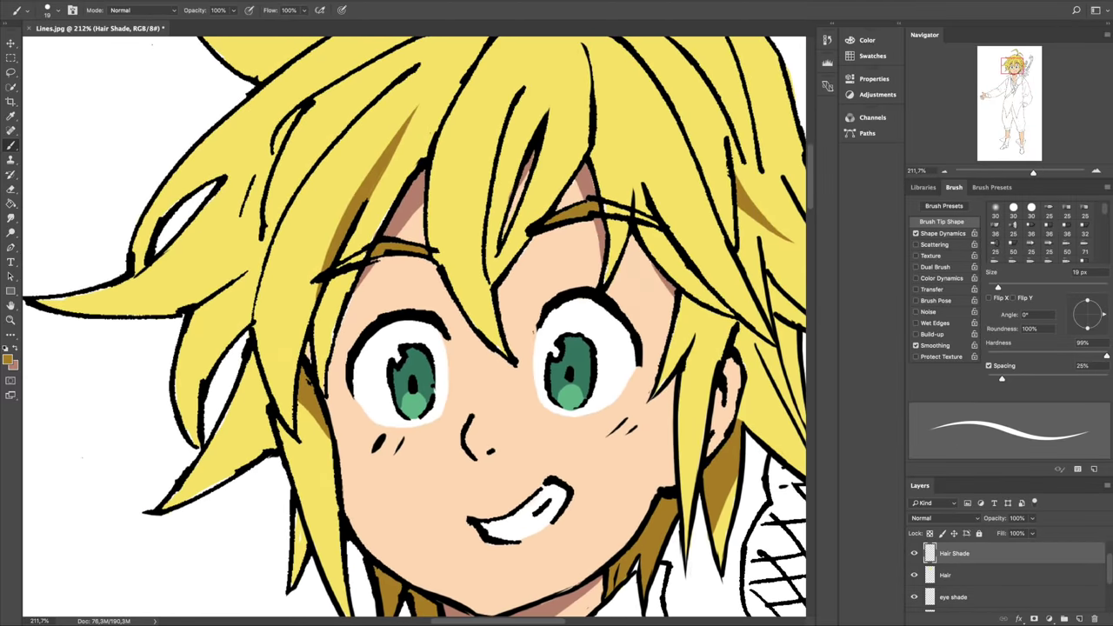
- Name a new layer Shirt and place it below the Skin layer
scroll(414, 330, "down", 5)
scroll(414, 331, "down", 5)
left_click_drag(952, 576, 948, 600)
double_click(945, 600)
type("S")
- Fill the outstretched sleeve with light grey-beige, using a 133 px brush for the arm and 82 px for the cuff
scroll(556, 348, "left", 5)
mouse_move(452, 408)
left_mouse_down()
mouse_move(504, 386)
mouse_move(609, 287)
left_mouse_up()
scroll(650, 335, "up", 3)
scroll(650, 335, "up", 3)
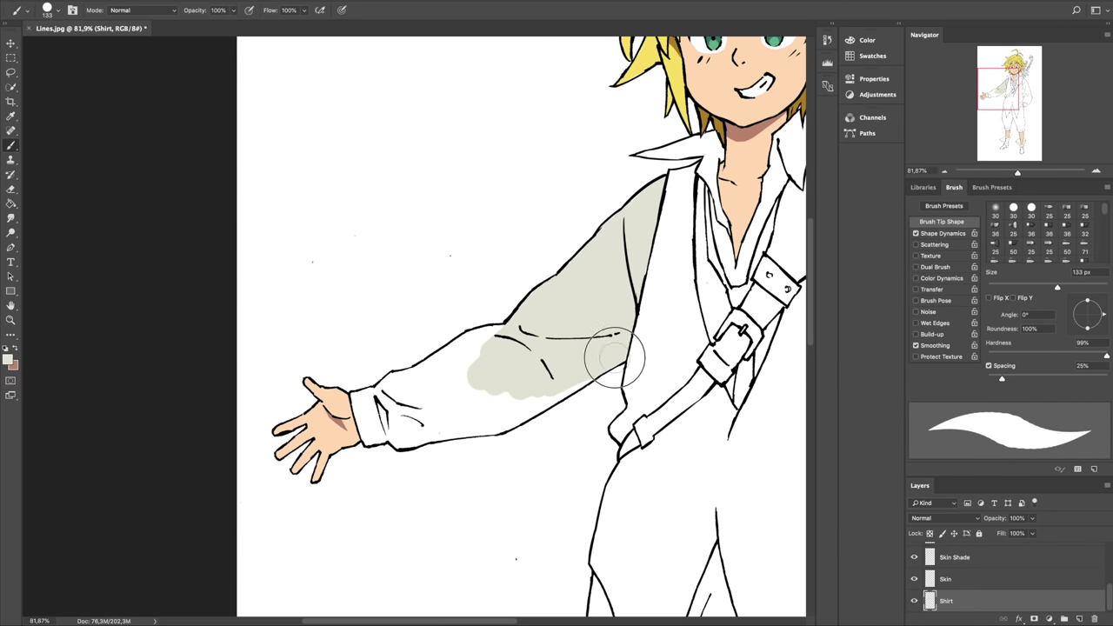
left_click_drag(616, 360, 447, 368)
scroll(447, 368, "left", 3)
key("bracketleft")
left_click_drag(295, 479, 331, 443)
scroll(248, 410, "down", 3)
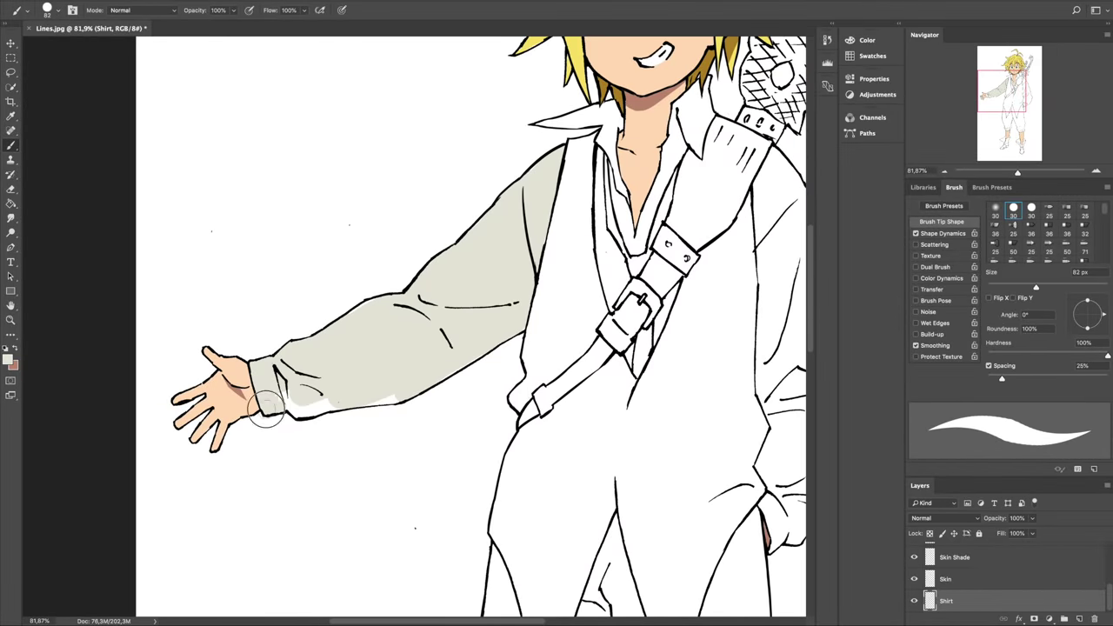
- Fill the upper part of the sleeve on the picture's right with light grey-beige, using a 142 px brush
scroll(348, 391, "up", 3)
key("bracketright")
key("bracketright")
left_click_drag(756, 331, 774, 470)
scroll(609, 391, "right", 3)
left_click_drag(522, 487, 529, 382)
scroll(528, 384, "down", 5)
scroll(487, 330, "right", 1)
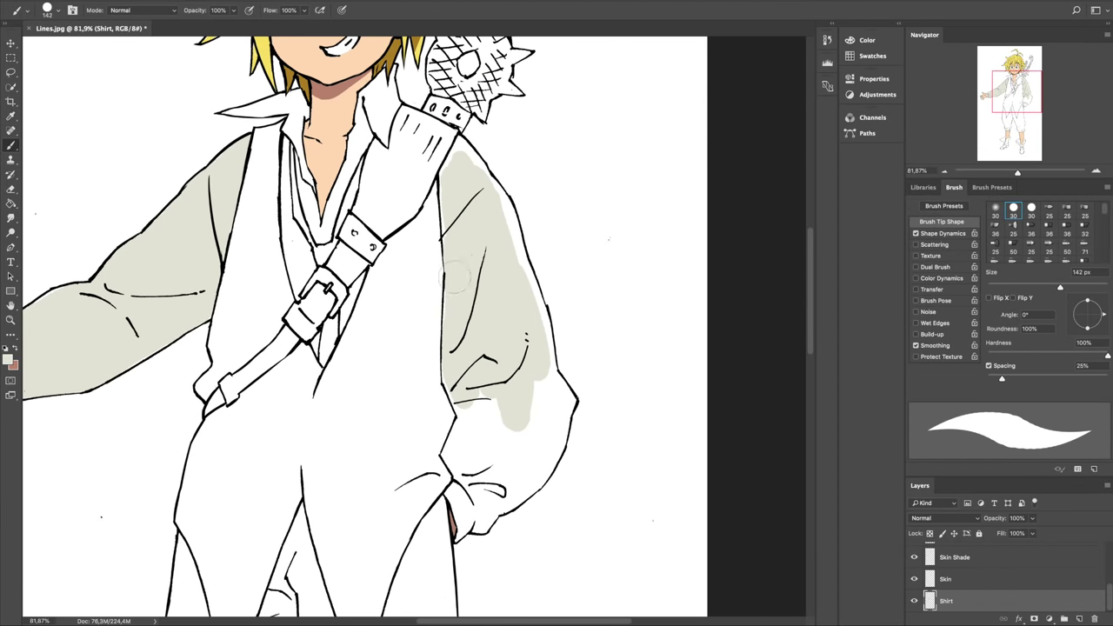
- Reduce the brush to 85 px and extend the grey-beige over the lower part of the sleeve on the picture's right
key("bracketleft")
key("bracketleft")
scroll(409, 391, "down", 2)
scroll(409, 391, "right", 1)
left_click_drag(409, 418, 505, 368)
key("e")
scroll(511, 322, "up", 3)
scroll(511, 322, "left", 1)
key("b")
scroll(505, 287, "down", 5)
scroll(505, 287, "right", 1)
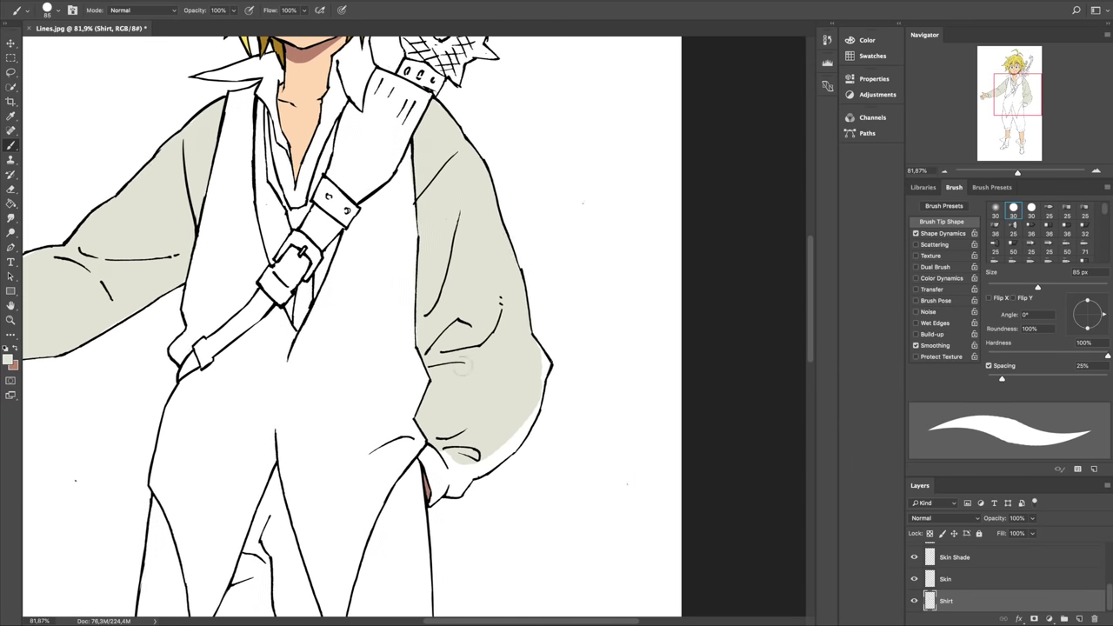
- Finish that sleeve's cuff and fill the upper trouser leg on the picture's right with grey-beige
scroll(439, 391, "down", 2)
scroll(439, 391, "left", 1)
scroll(489, 235, "down", 3)
scroll(489, 235, "left", 1)
mouse_move(448, 290)
left_mouse_down()
mouse_move(431, 363)
mouse_move(509, 461)
left_mouse_up()
scroll(460, 386, "up", 3)
mouse_move(495, 540)
left_mouse_down()
mouse_move(460, 385)
mouse_move(487, 435)
left_mouse_up()
scroll(439, 361, "down", 3)
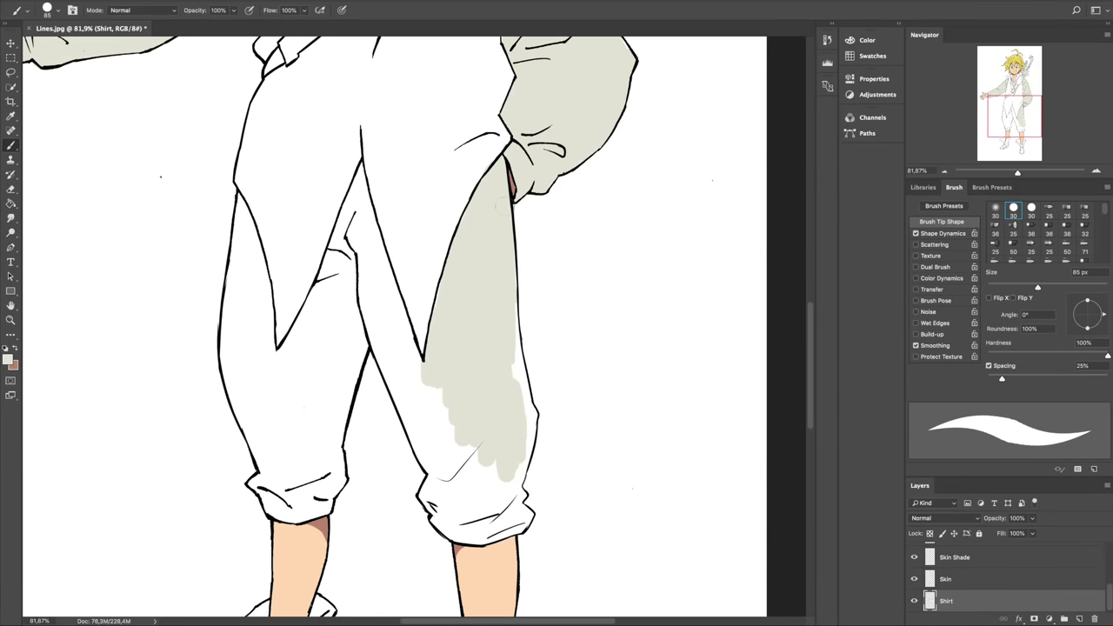
- Fill the trousers between the pointed coat tails and the inner thigh on the picture's left with grey-beige
scroll(439, 360, "up", 1)
scroll(440, 360, "left", 1)
mouse_move(439, 361)
left_mouse_down()
mouse_move(460, 455)
mouse_move(387, 287)
mouse_move(408, 256)
left_mouse_up()
scroll(409, 256, "down", 3)
scroll(409, 256, "left", 1)
left_click_drag(374, 340, 418, 278)
key("e")
key("b")
scroll(417, 383, "up", 5)
scroll(418, 382, "down", 3)
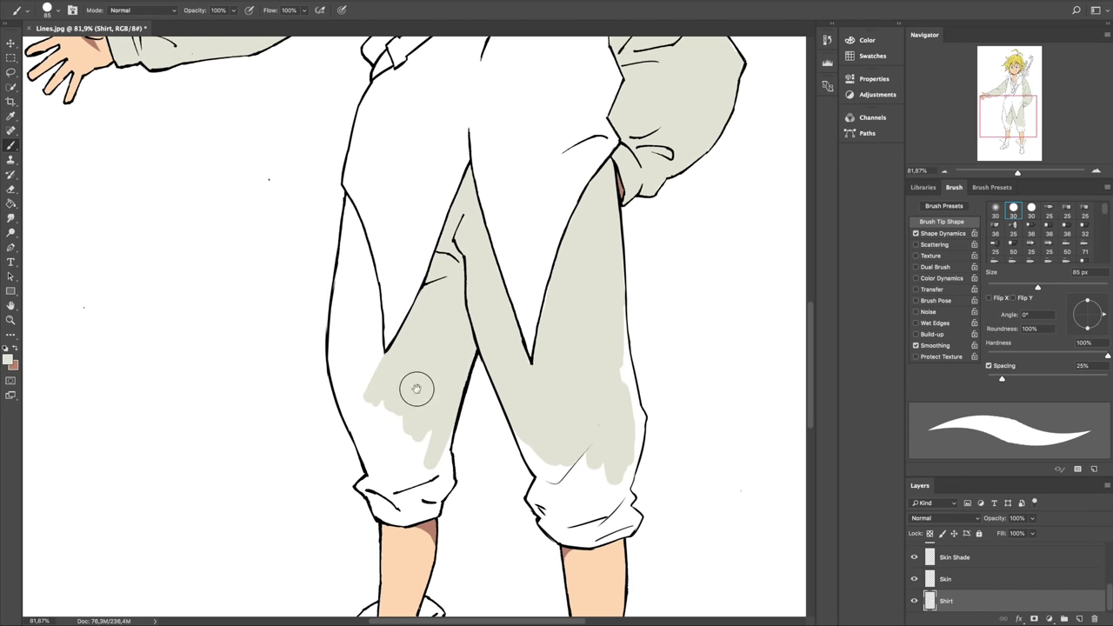
- Fill the remaining areas of both trouser legs and their rolled cuffs with grey-beige
scroll(416, 385, "up", 3)
scroll(415, 386, "left", 1)
scroll(429, 432, "down", 1)
mouse_move(409, 383)
left_mouse_down()
mouse_move(415, 348)
mouse_move(409, 435)
mouse_move(380, 453)
mouse_move(469, 380)
mouse_move(395, 387)
mouse_move(461, 409)
left_mouse_up()
scroll(400, 418, "down", 3)
scroll(380, 452, "down", 2)
left_click_drag(557, 330, 609, 387)
scroll(609, 388, "right", 3)
left_click_drag(453, 382, 496, 435)
left_click_drag(543, 361, 539, 208)
scroll(529, 256, "right", 2)
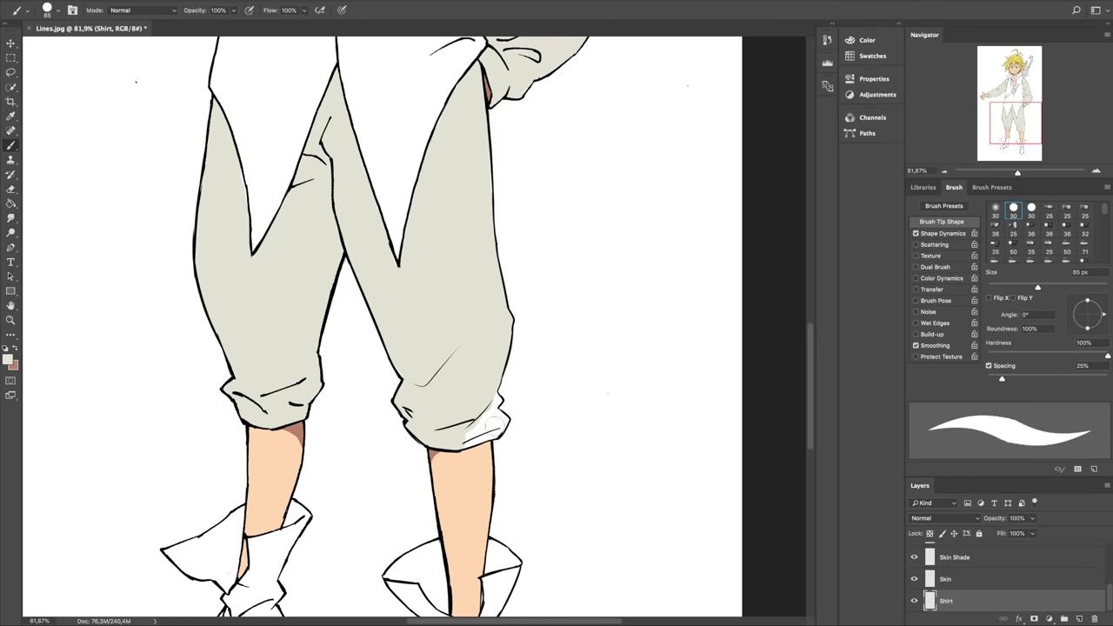
- Name a new layer above Shirt as Shirt Shade and choose a darker grey as the painting colour
scroll(497, 401, "up", 4)
double_click(946, 601)
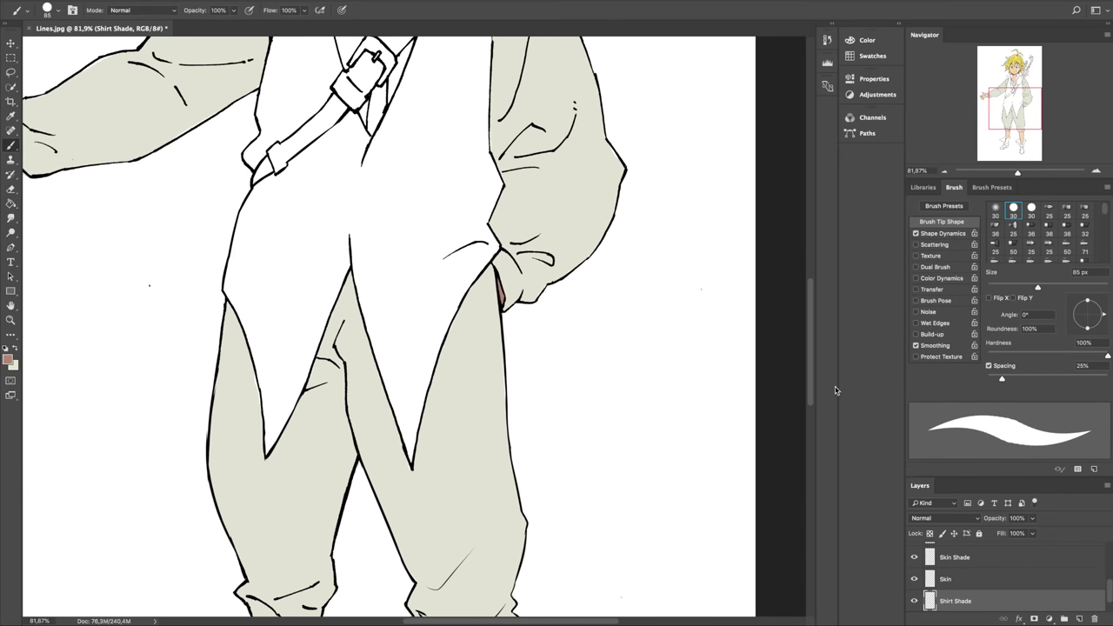
left_click(8, 358)
key("Return")
- Shade the trouser folds between the coat tails with grey using a 24 px brush, redrawing the crease down the inner thigh
scroll(435, 305, "up", 3)
left_click_drag(437, 287, 461, 352)
left_click_drag(454, 292, 439, 264)
scroll(432, 385, "down", 1)
key("e")
mouse_move(418, 372)
left_mouse_down()
mouse_move(385, 330)
mouse_move(375, 454)
left_mouse_up()
scroll(409, 339, "down", 2)
key("b")
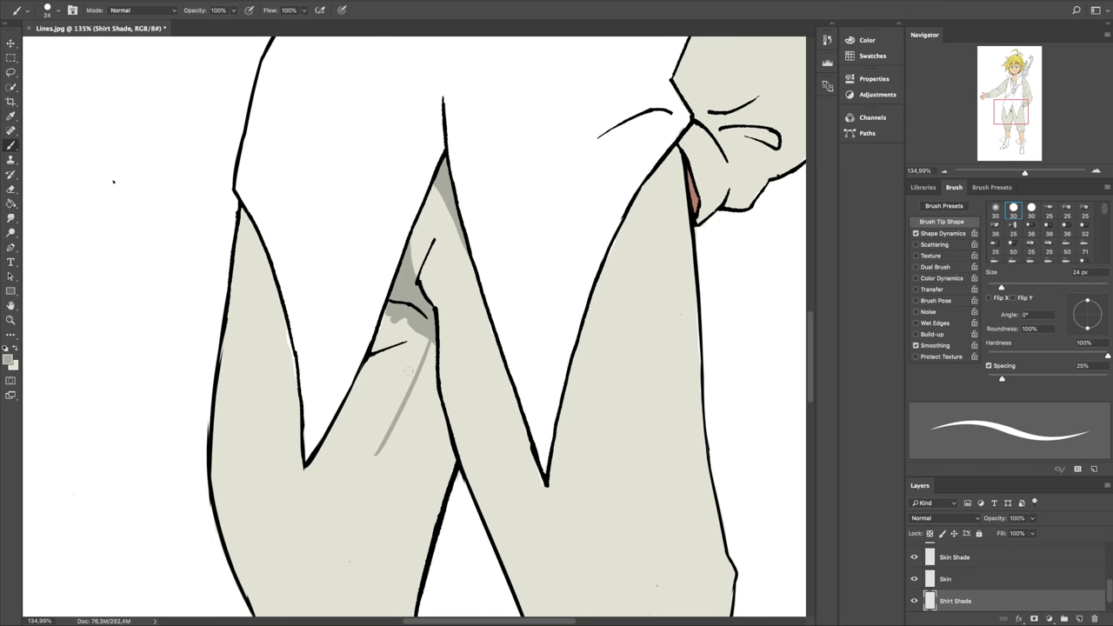
key("ctrl+z")
left_click_drag(403, 410, 425, 341)
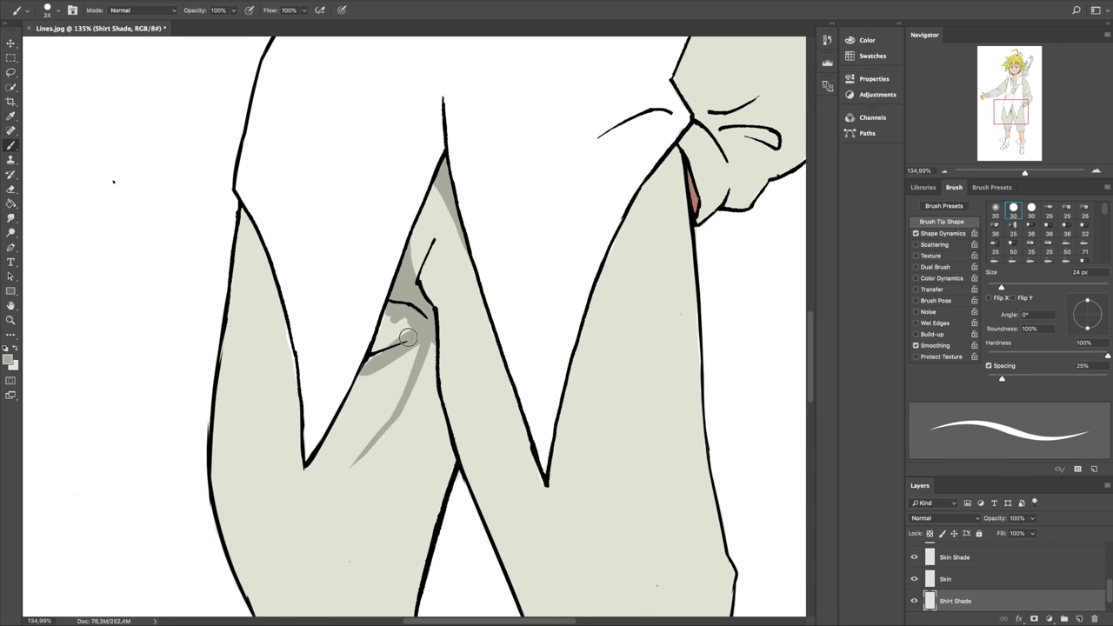
- Shade the folds of the rolled trouser cuff on the picture's left on the Shirt Shade layer
key("alt+period")
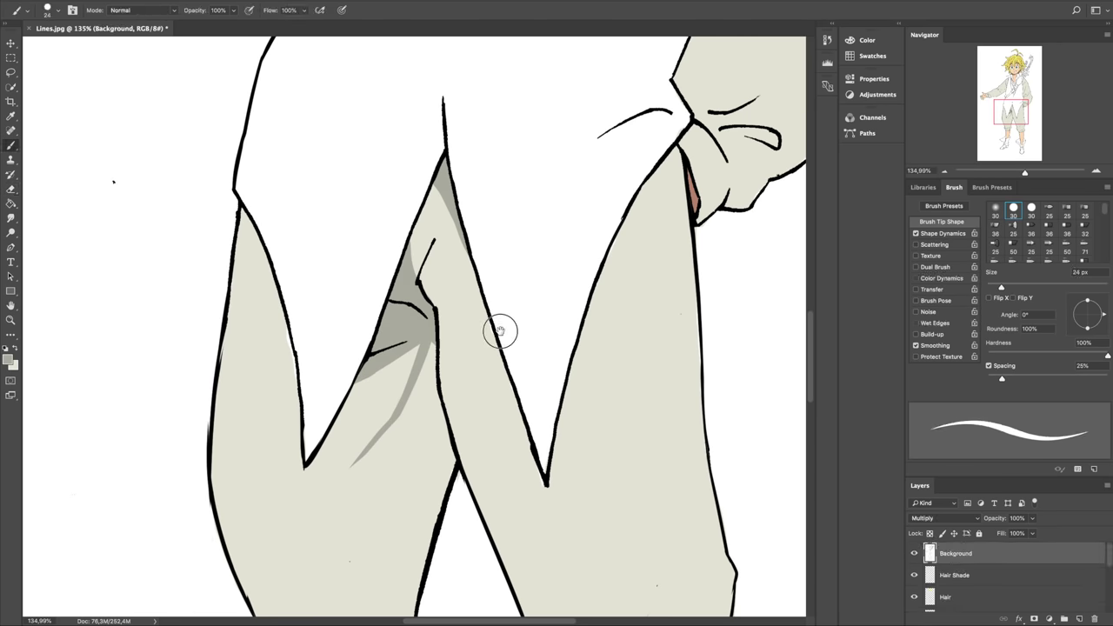
key("ctrl+0")
scroll(409, 391, "up", 3)
key("alt+bracketleft")
key("alt+bracketleft")
key("alt+bracketleft")
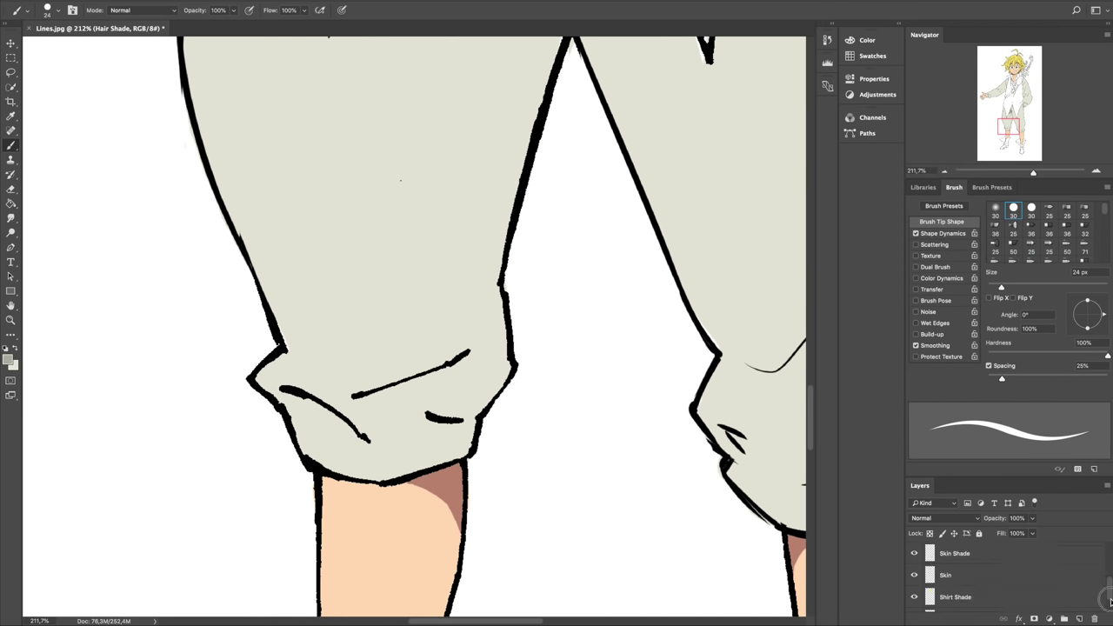
scroll(396, 398, "down", 1)
scroll(396, 398, "right", 1)
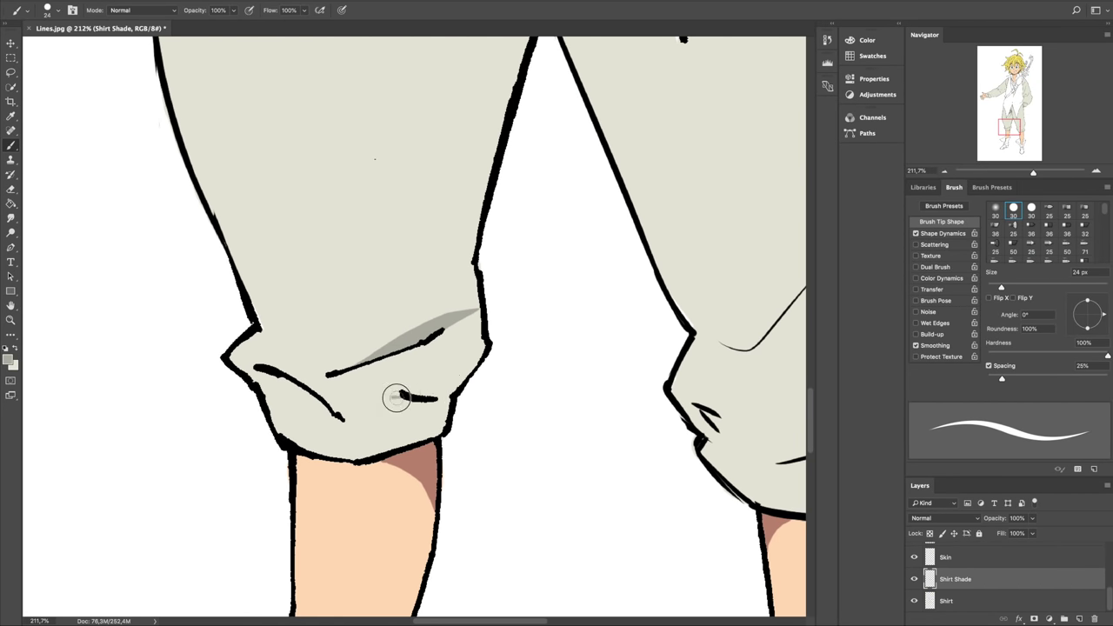
- Paint a thin grey shadow along the knee crease of the trouser leg on the picture's right
scroll(398, 379, "right", 10)
scroll(399, 379, "up", 2)
left_click_drag(398, 389, 349, 416)
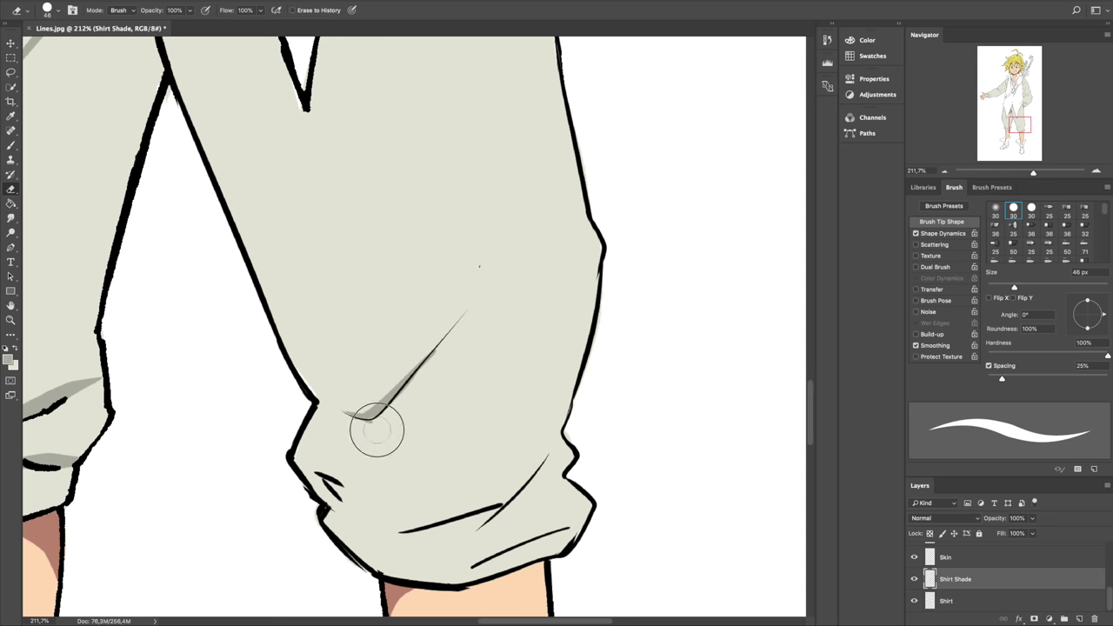
- Shade the folds of the rolled trouser cuff on the picture's right and trim the shadows with the eraser
scroll(381, 360, "down", 5)
scroll(380, 360, "left", 2)
left_click_drag(451, 384, 454, 388)
key("e")
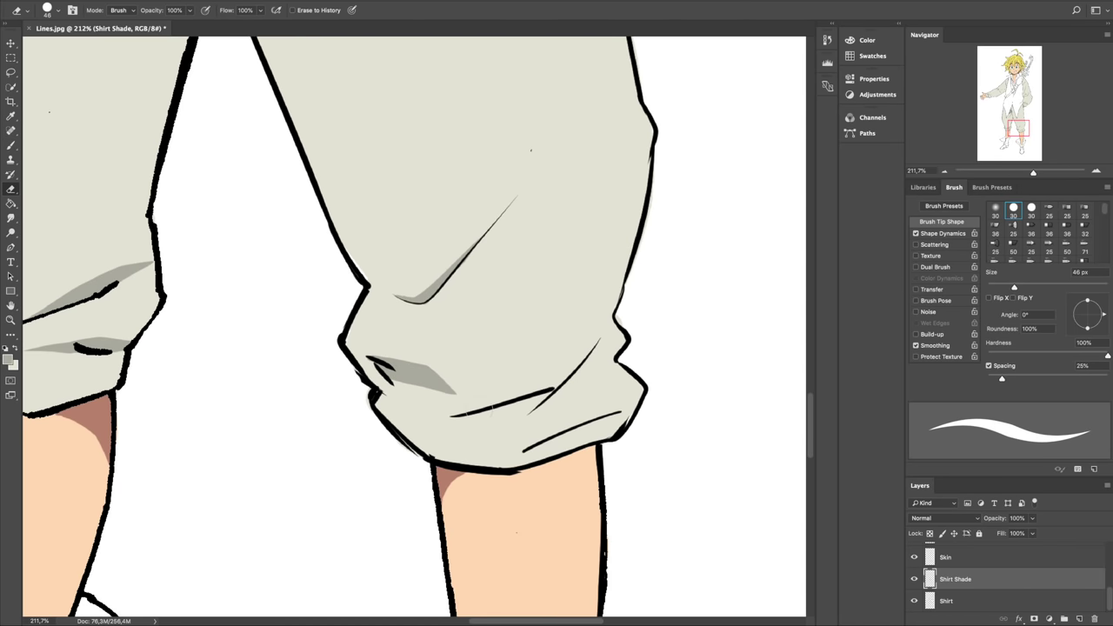
key("b")
scroll(535, 364, "down", 2)
scroll(536, 364, "left", 1)
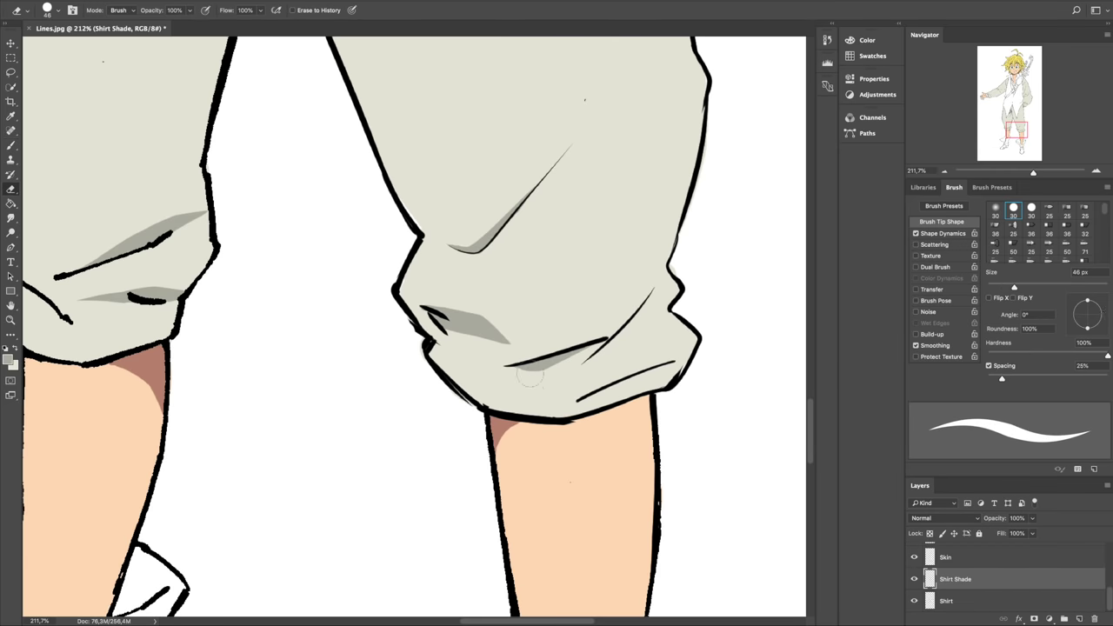
- Shade the long inner crease of the sleeve on the picture's right on the Shirt Shade layer and trim the overspill along its outline
scroll(594, 371, "down", 5)
scroll(594, 371, "up", 5)
left_click_drag(425, 393, 392, 421)
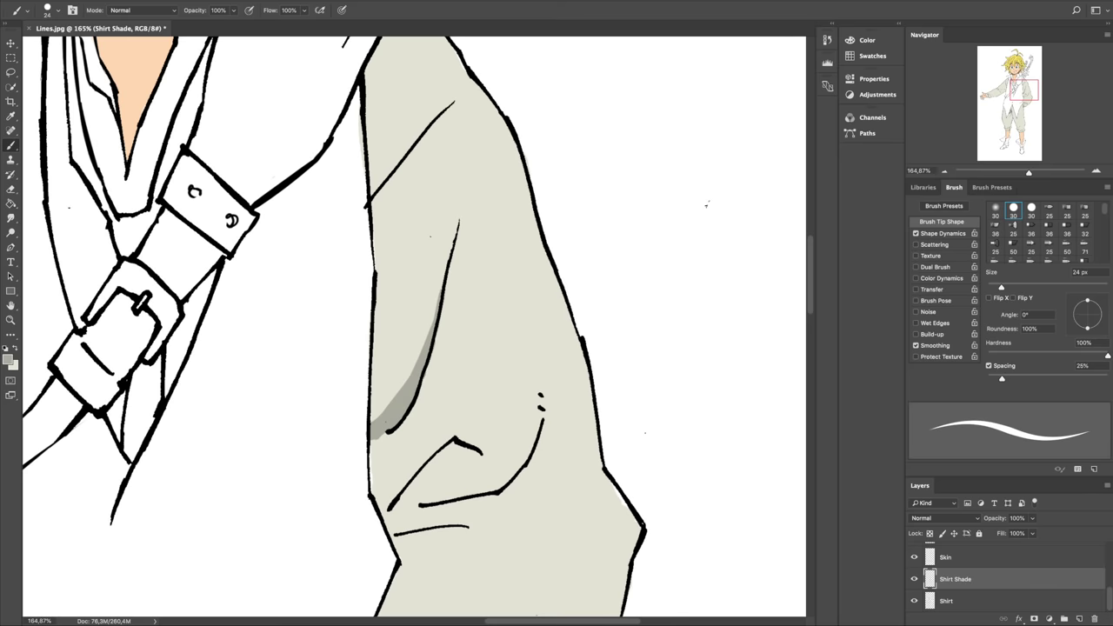
key("e")
scroll(389, 412, "up", 2)
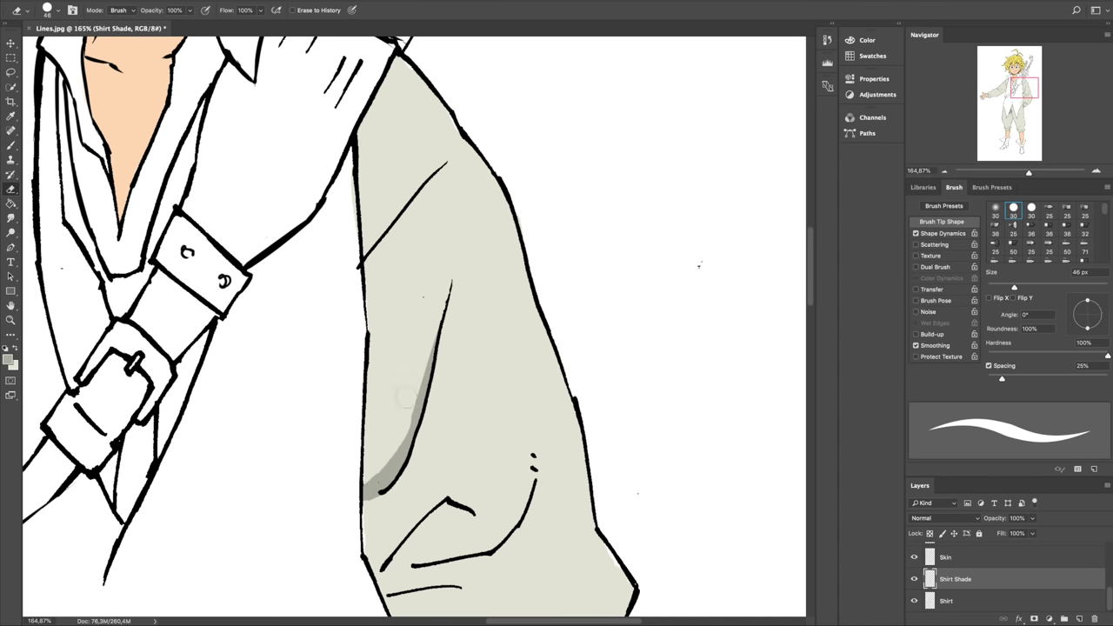
key("alt+bracketleft")
scroll(446, 261, "up", 3)
scroll(594, 519, "down", 5)
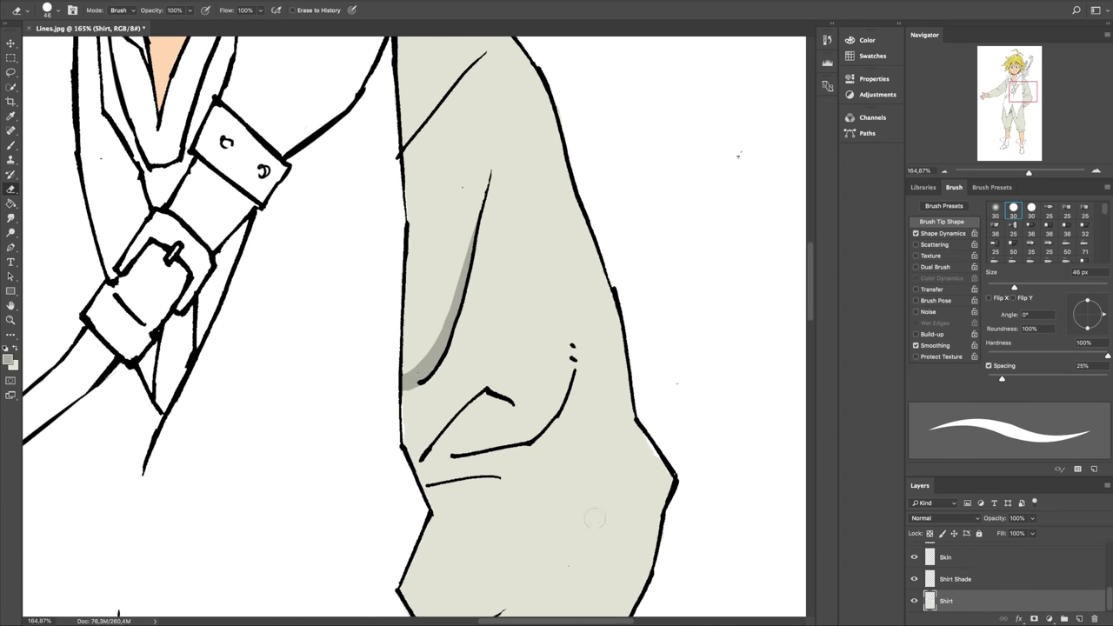
- Shade the small elbow fold and the cuff crease of the sleeve on the picture's right with the 24 px brush
key("b")
scroll(435, 416, "right", 3)
scroll(435, 415, "down", 1)
key("alt+bracketright")
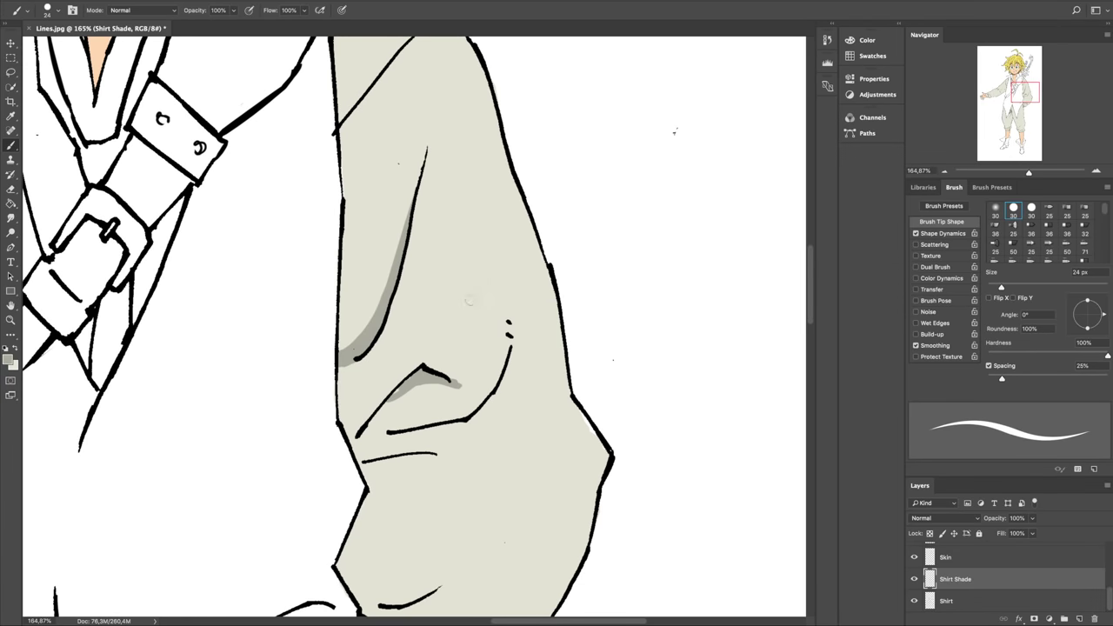
key("e")
key("alt+bracketleft")
key("alt+bracketright")
key("b")
scroll(409, 407, "down", 5)
- Paint a grey shadow along the underarm fold of the outstretched sleeve on the Shirt Shade layer and trim it with a 36 px eraser
key("h")
left_click_drag(401, 395, 757, 481)
scroll(758, 482, "up", 3)
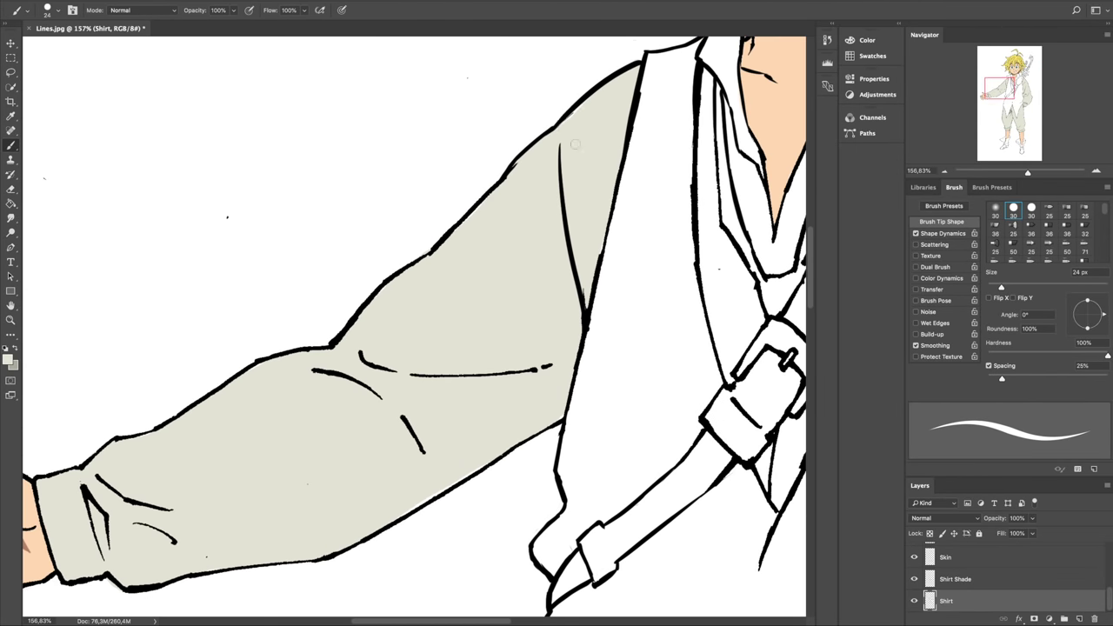
scroll(636, 370, "up", 1)
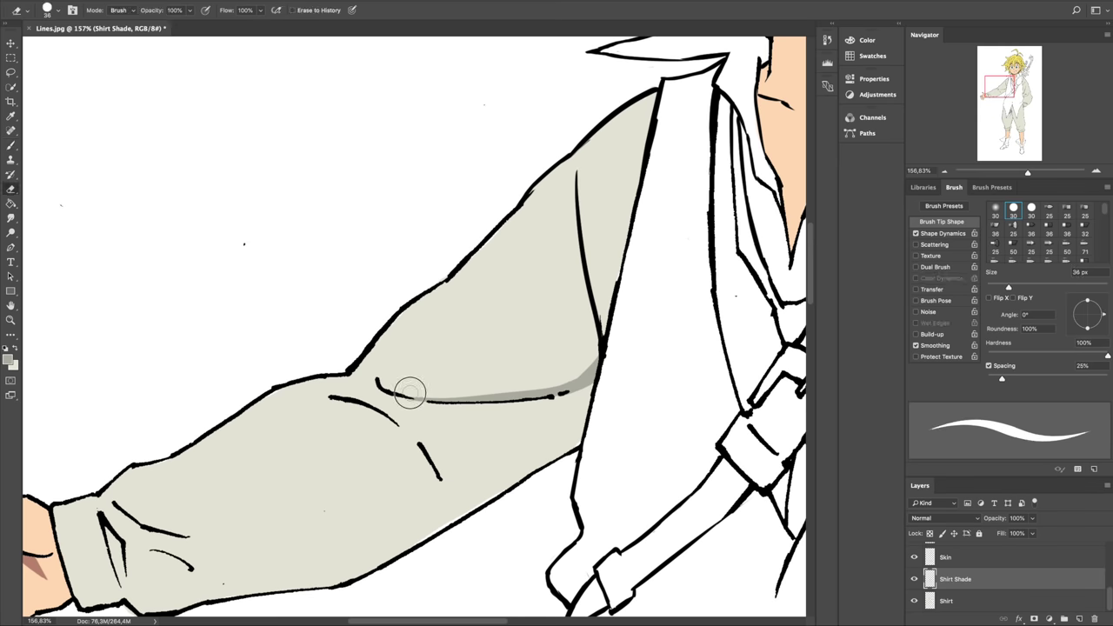
scroll(405, 391, "up", 5)
scroll(591, 493, "down", 8)
- Shade the elbow crease and the wrinkles beside the cuff of the outstretched sleeve, thinning the shadows with the eraser
left_click_drag(499, 324, 533, 357)
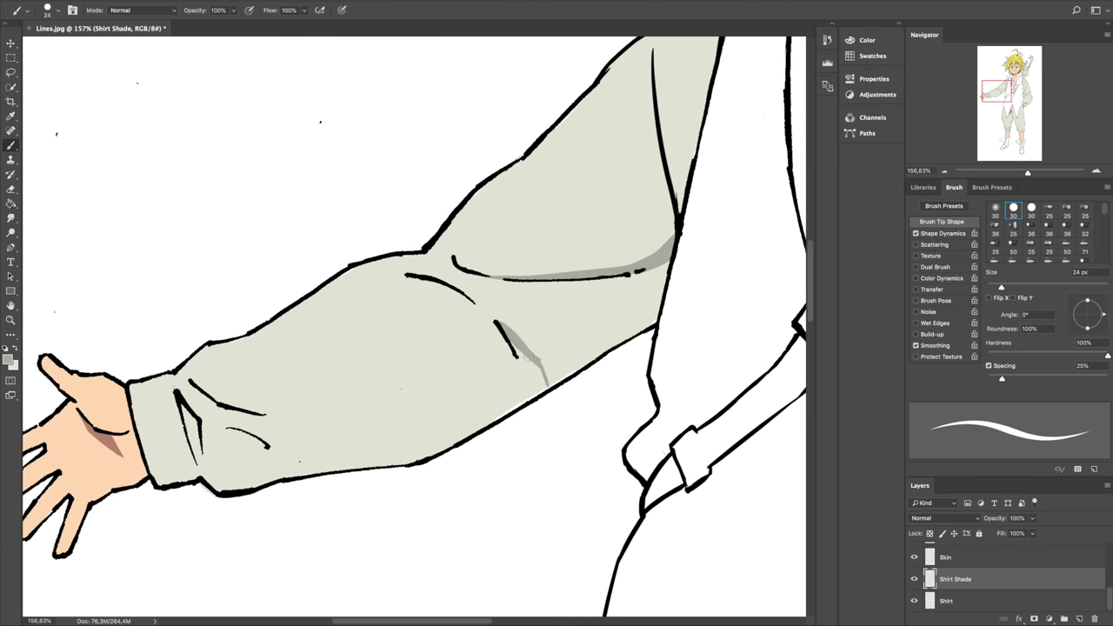
scroll(368, 366, "left", 3)
scroll(368, 366, "down", 1)
key("e")
scroll(439, 351, "left", 3)
scroll(440, 352, "down", 1)
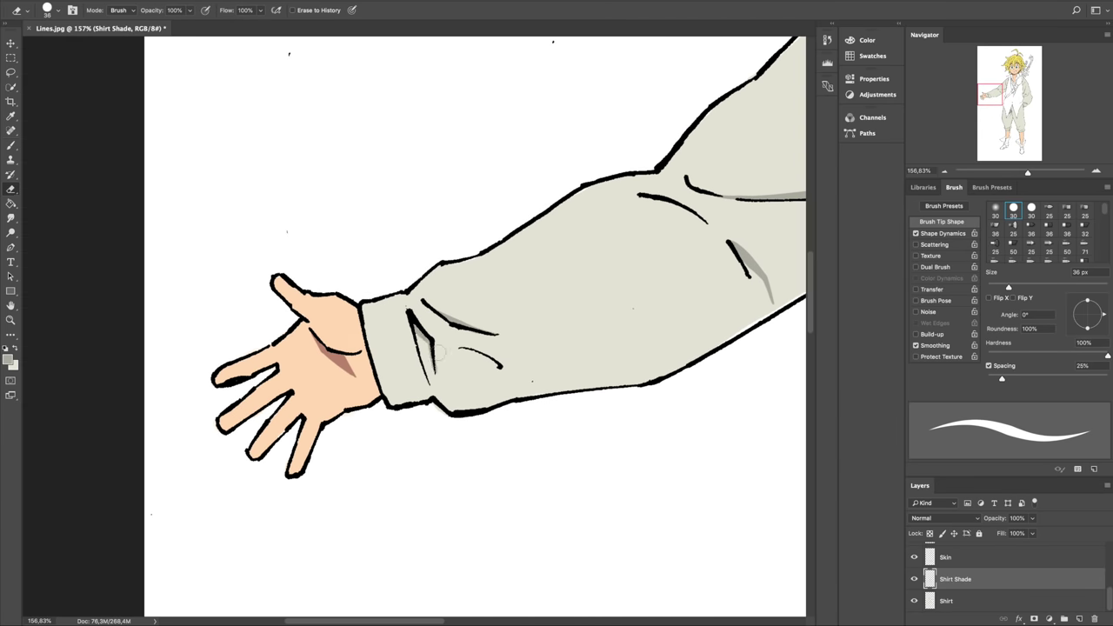
scroll(440, 352, "right", 3)
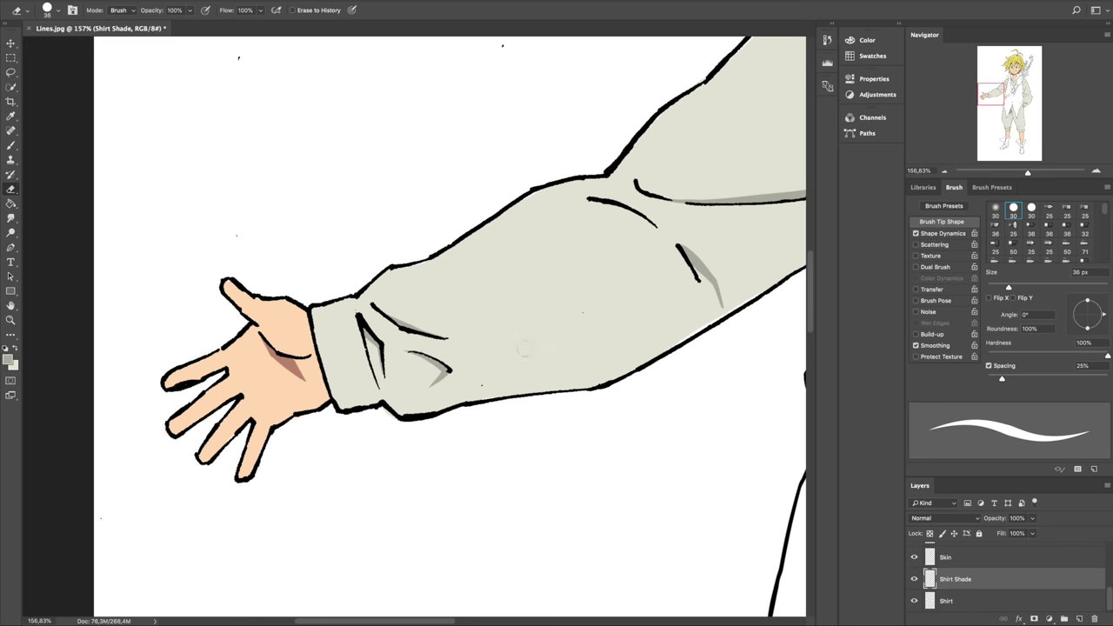
- Fill the shirt front visible inside the vest opening with the light grey base colour on the Shirt layer
scroll(524, 348, "up", 5)
scroll(524, 348, "right", 5)
key("b")
scroll(414, 330, "down", 3)
scroll(491, 413, "up", 3)
key("alt+bracketleft")
left_click_drag(476, 348, 491, 413)
left_click_drag(489, 331, 447, 519)
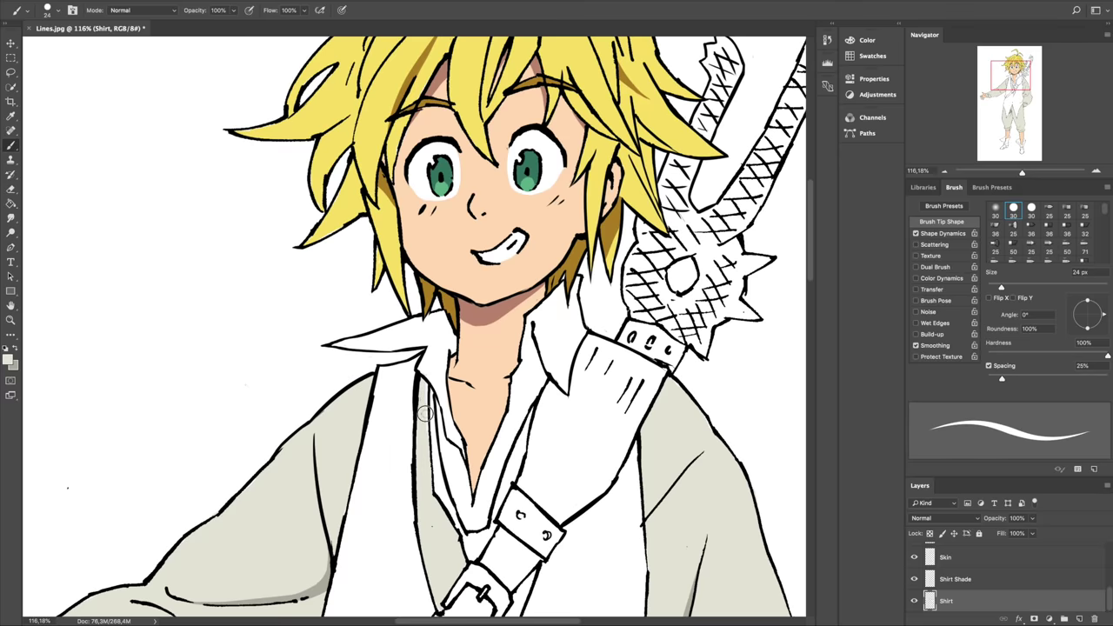
- Fill both collar flaps and the neckline edges with light grey on the Shirt layer, erasing any overspill
scroll(428, 396, "up", 2)
scroll(428, 348, "left", 3)
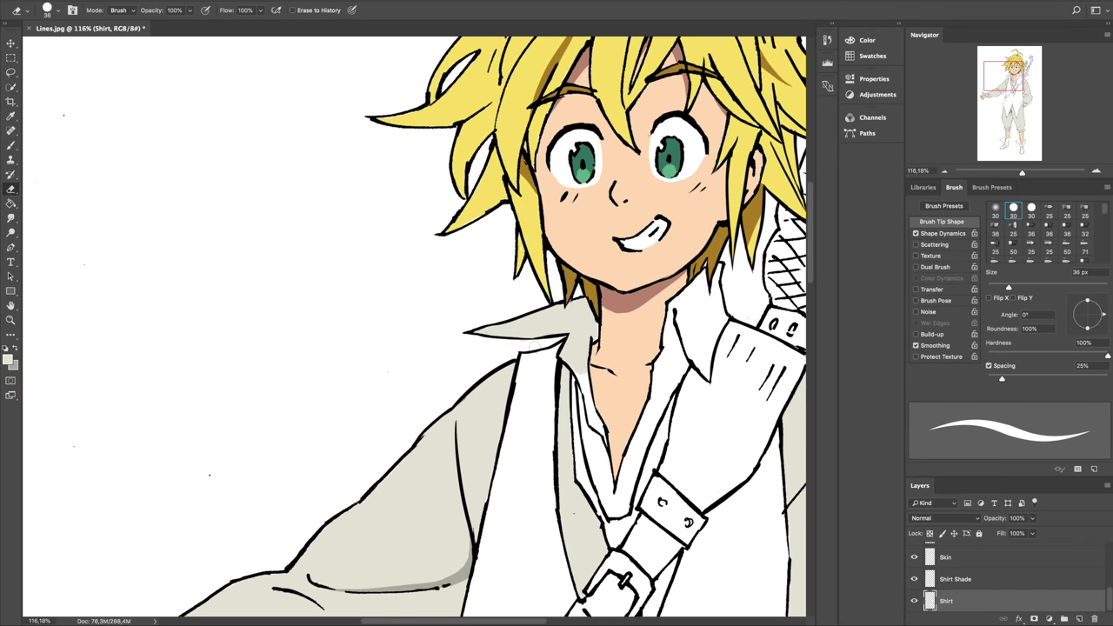
scroll(557, 330, "down", 4)
scroll(587, 370, "up", 3)
scroll(587, 371, "right", 1)
left_click_drag(613, 291, 633, 346)
scroll(644, 261, "right", 1)
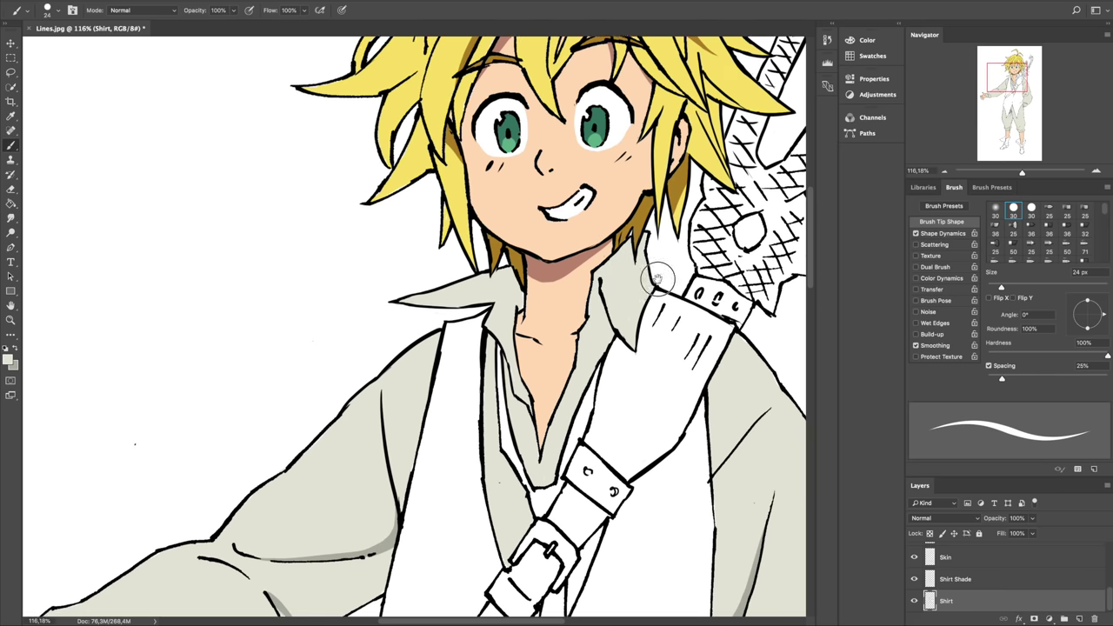
scroll(574, 331, "down", 5)
scroll(517, 420, "down", 5)
scroll(518, 420, "up", 4)
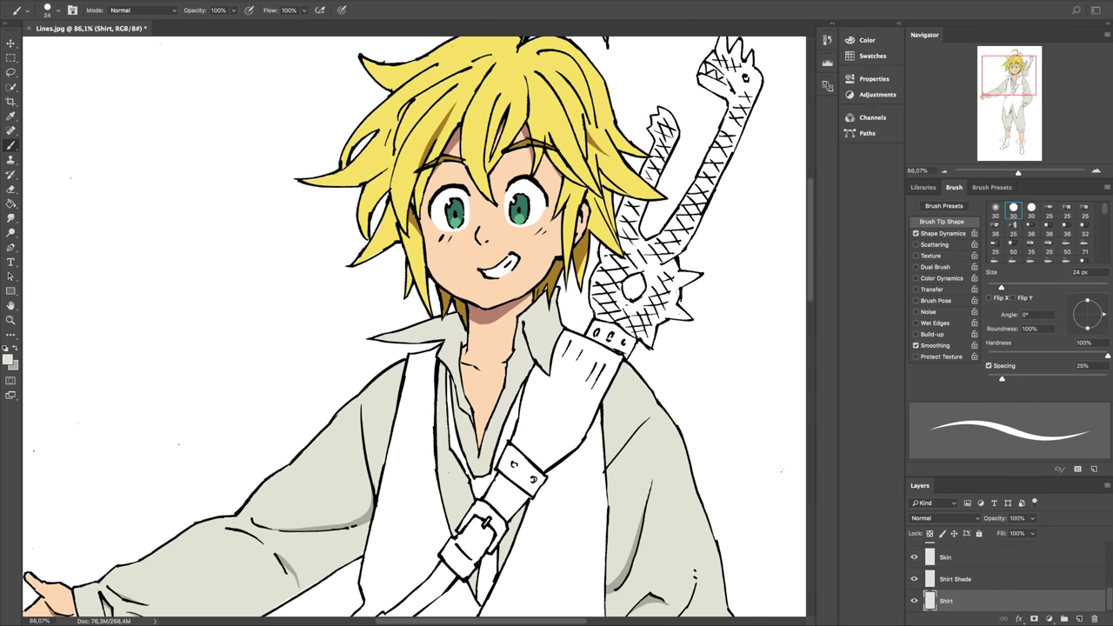
- Shade the collar beside the neck with the darker grey on the Shirt Shade layer and trim its edge with the eraser
left_click(955, 578)
scroll(478, 418, "up", 2)
left_click_drag(445, 296, 450, 257)
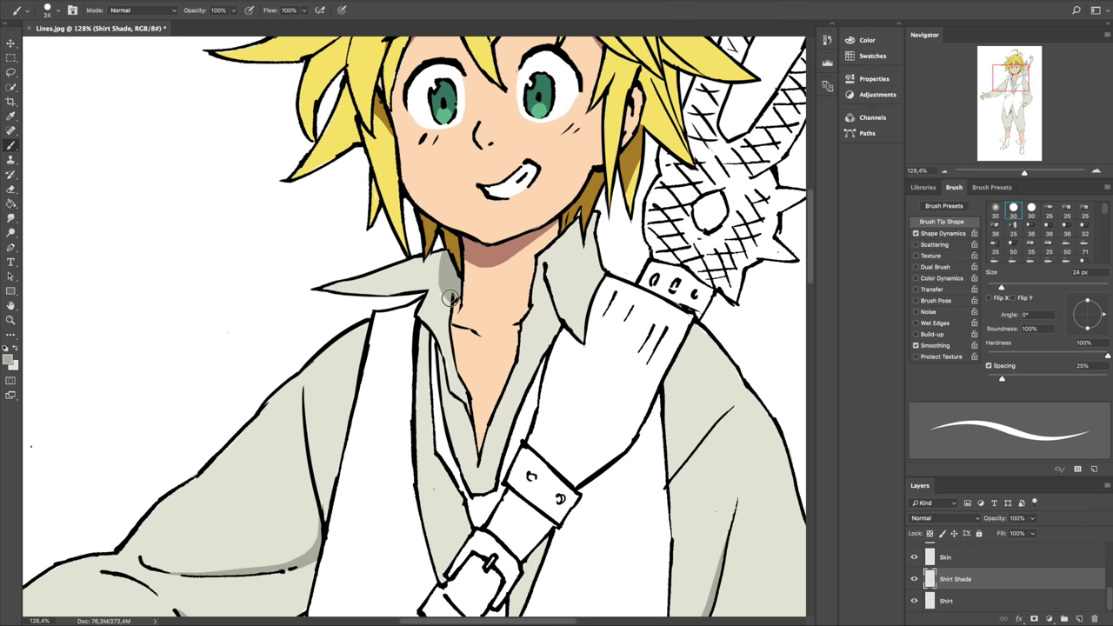
scroll(472, 278, "down", 2)
key("e")
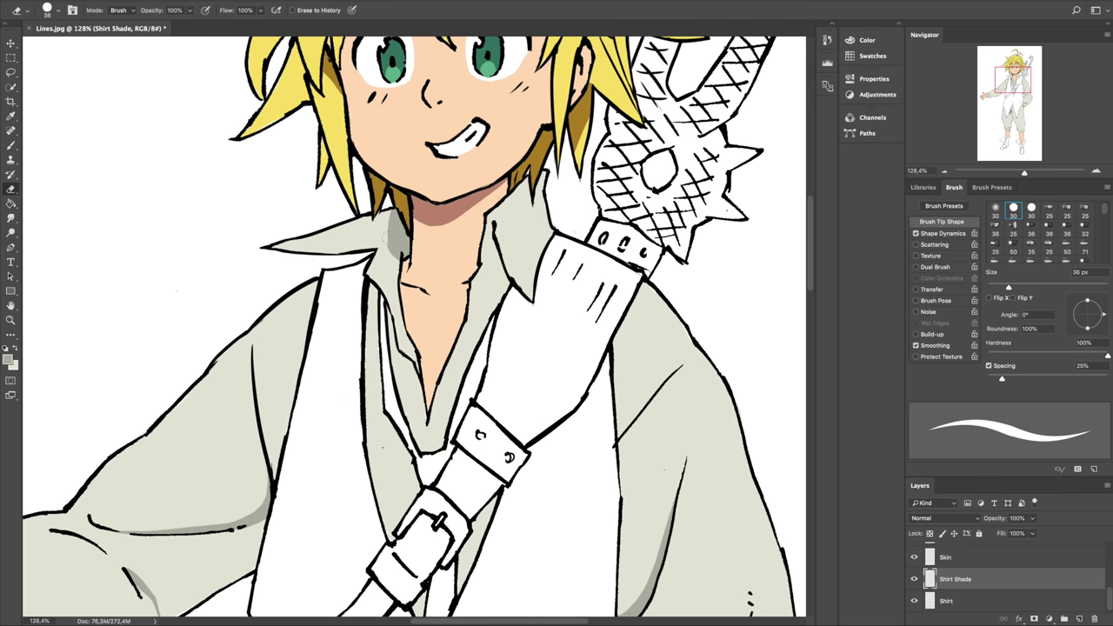
scroll(414, 331, "up", 1)
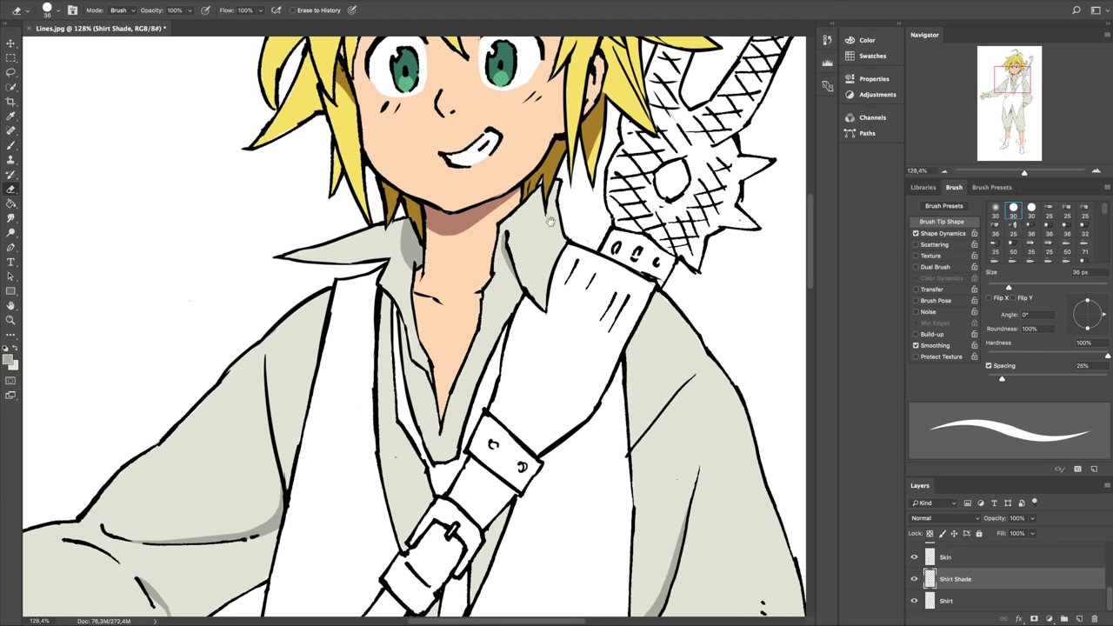
- Paint thin grey fold shadows on the shirt front along the neckline and around the buckle strap, and clean their edges
scroll(550, 221, "down", 5)
key("b")
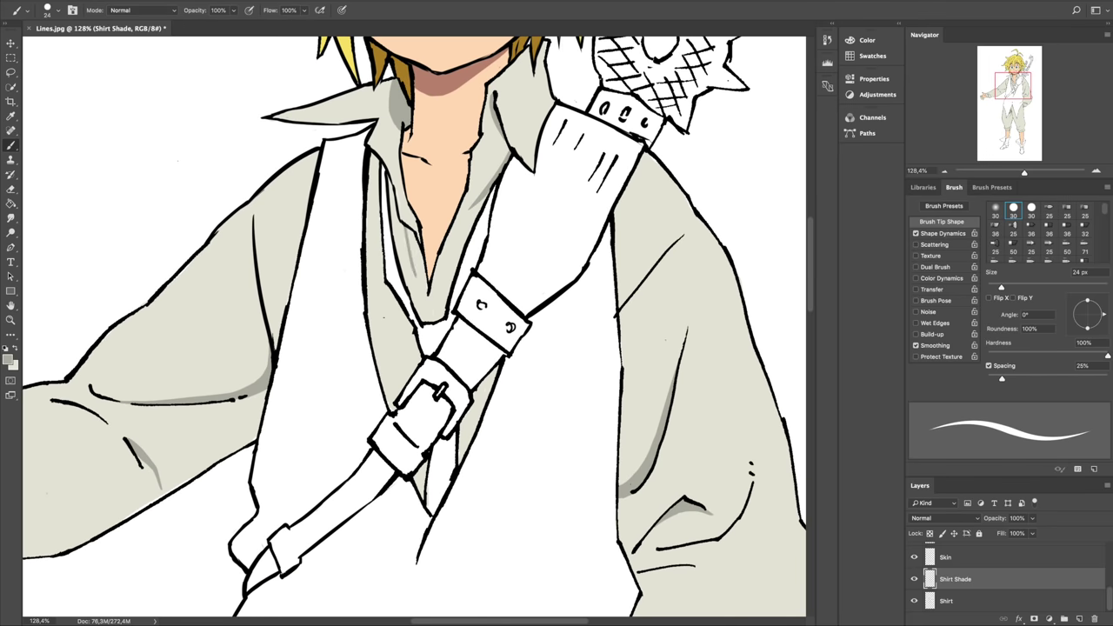
scroll(487, 301, "down", 3)
scroll(487, 300, "up", 3)
left_click_drag(389, 389, 343, 336)
key("e")
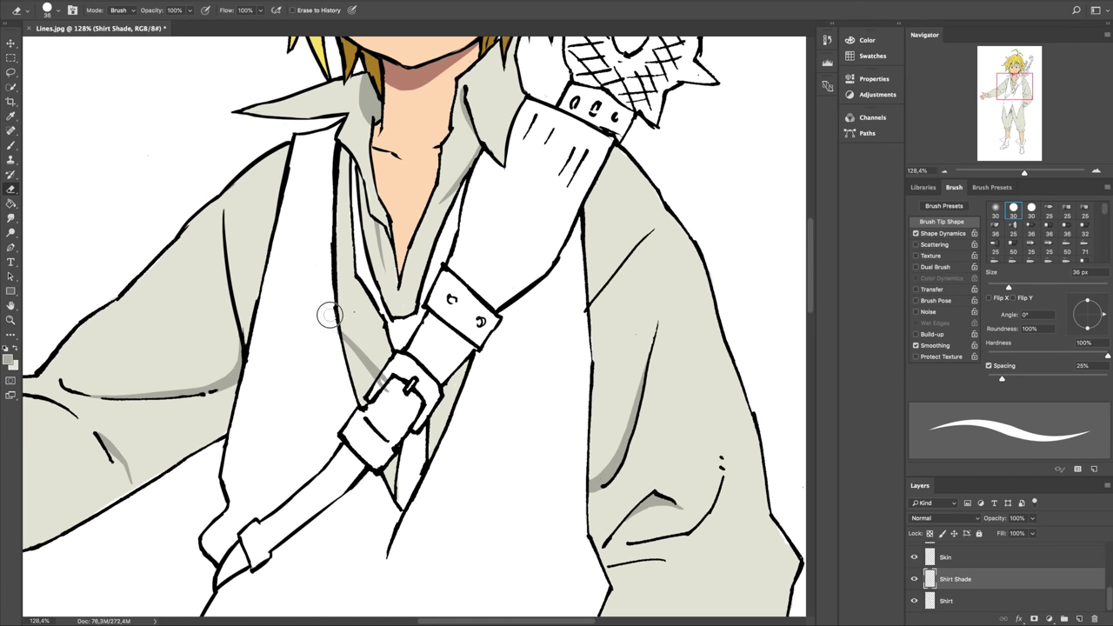
key("b")
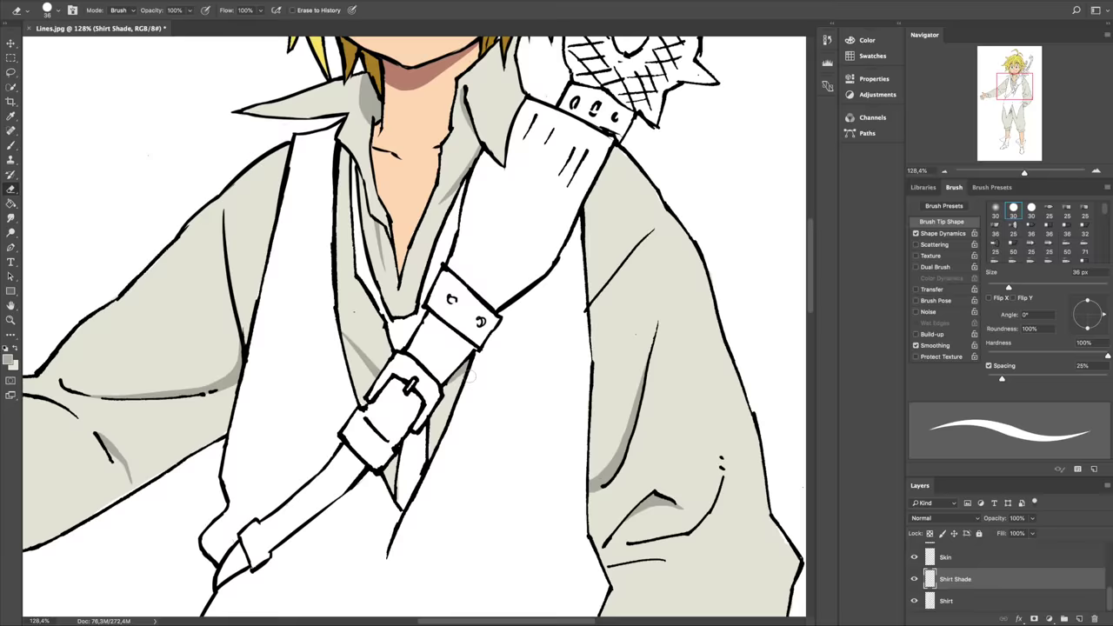
- Paint soft shading in a deeper yellow over the side strands on the Hair layer with a 77 px brush at 0% hardness
key("ctrl+0")
left_click(8, 359)
key("Return")
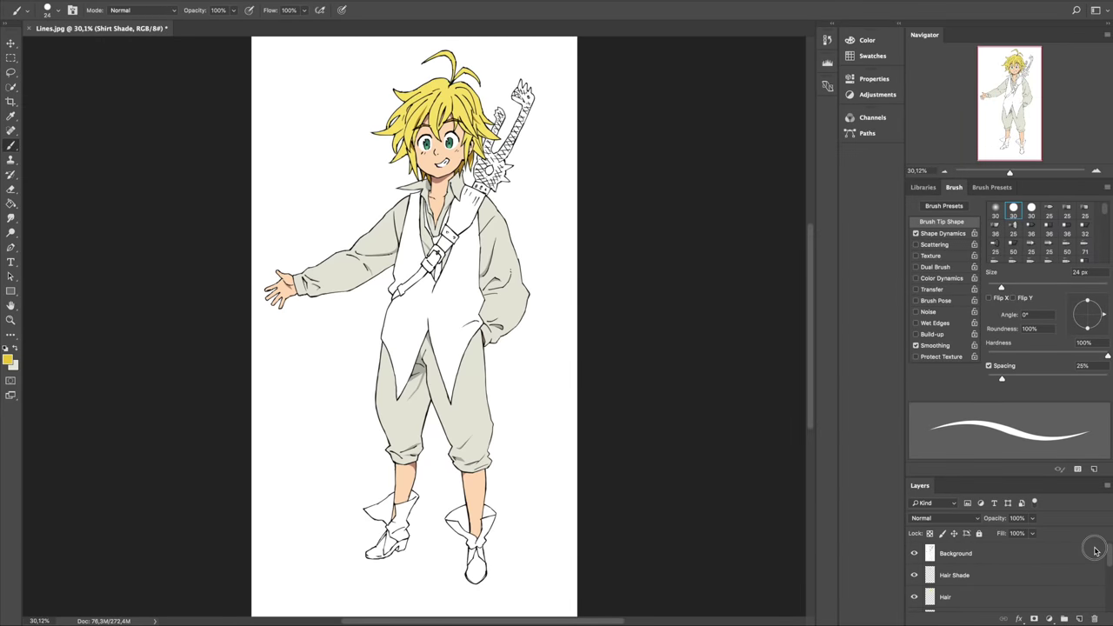
scroll(439, 139, "up", 5)
key("shift+bracketleft")
key("shift+bracketleft")
key("shift+bracketleft")
key("shift+bracketleft")
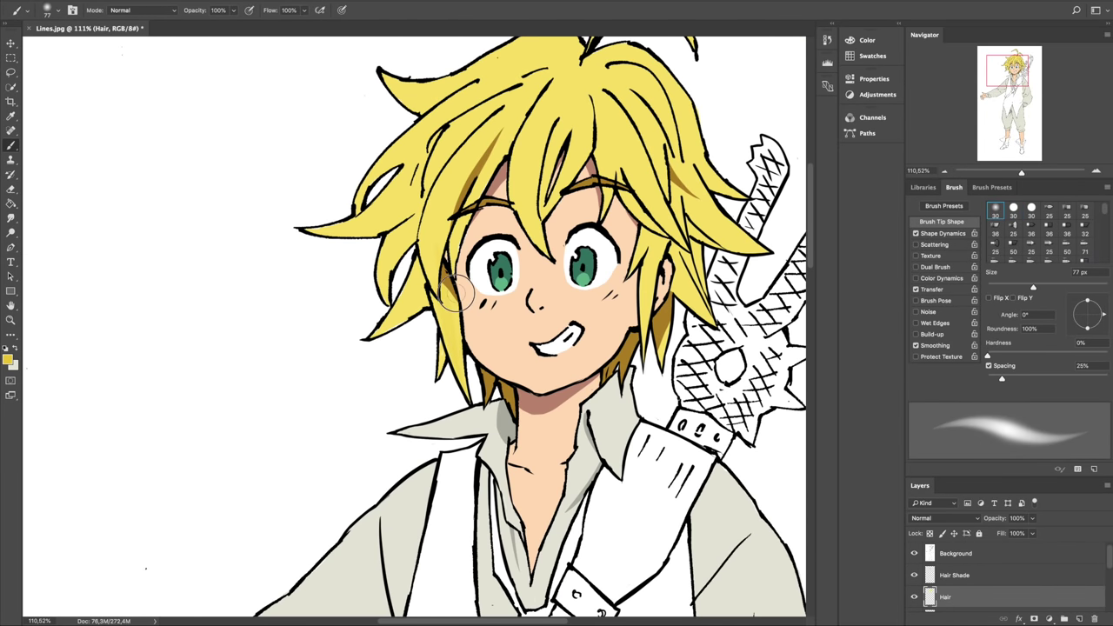
scroll(488, 223, "down", 5)
scroll(488, 223, "left", 5)
- Add soft deeper-yellow shading to the fringe, the outer strands and the tufts on top of the head
scroll(528, 274, "up", 6)
scroll(528, 274, "right", 10)
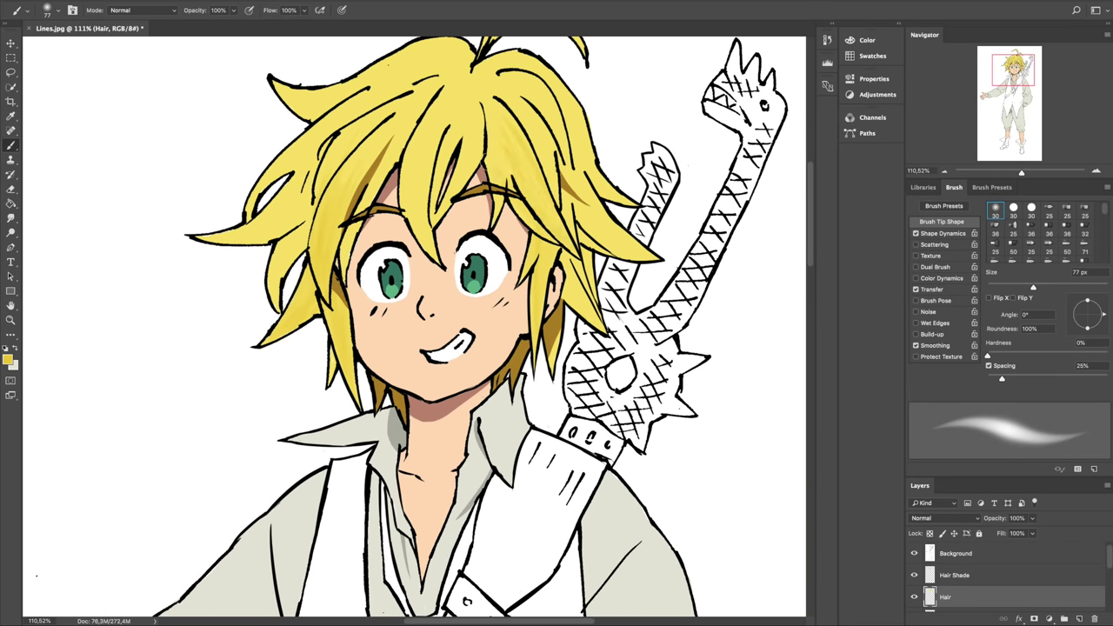
scroll(536, 282, "up", 2)
scroll(536, 282, "left", 5)
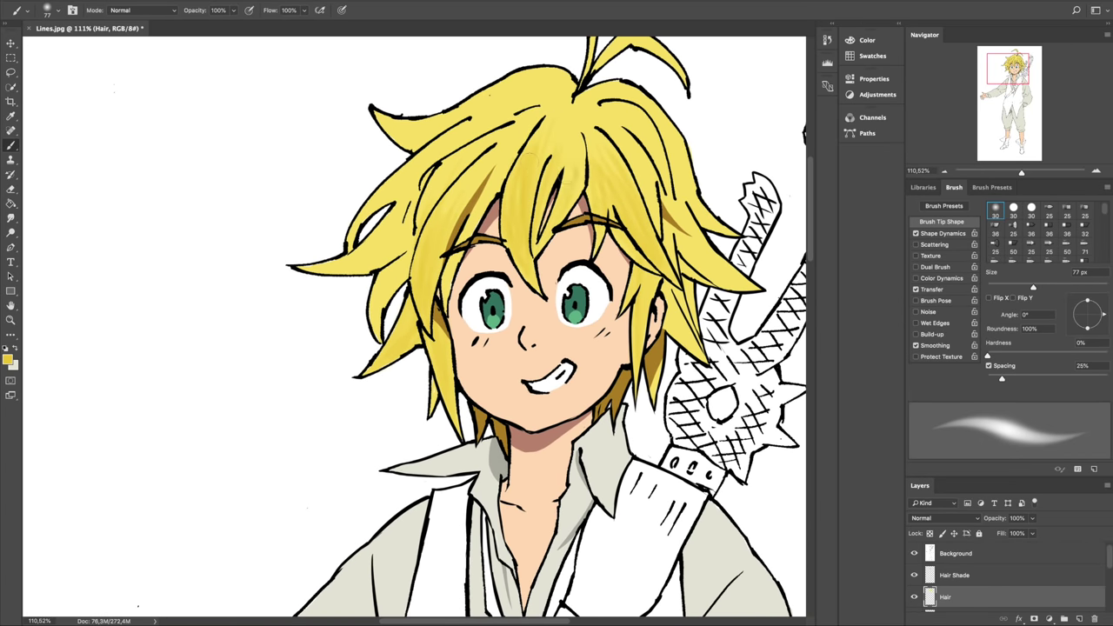
scroll(522, 304, "up", 3)
scroll(522, 305, "right", 4)
scroll(522, 305, "left", 3)
scroll(522, 304, "up", 1)
- Blend broad soft yellow tones over the crown and fringe on the Hair layer with a 206 px brush
key("e")
left_click_drag(554, 223, 597, 200)
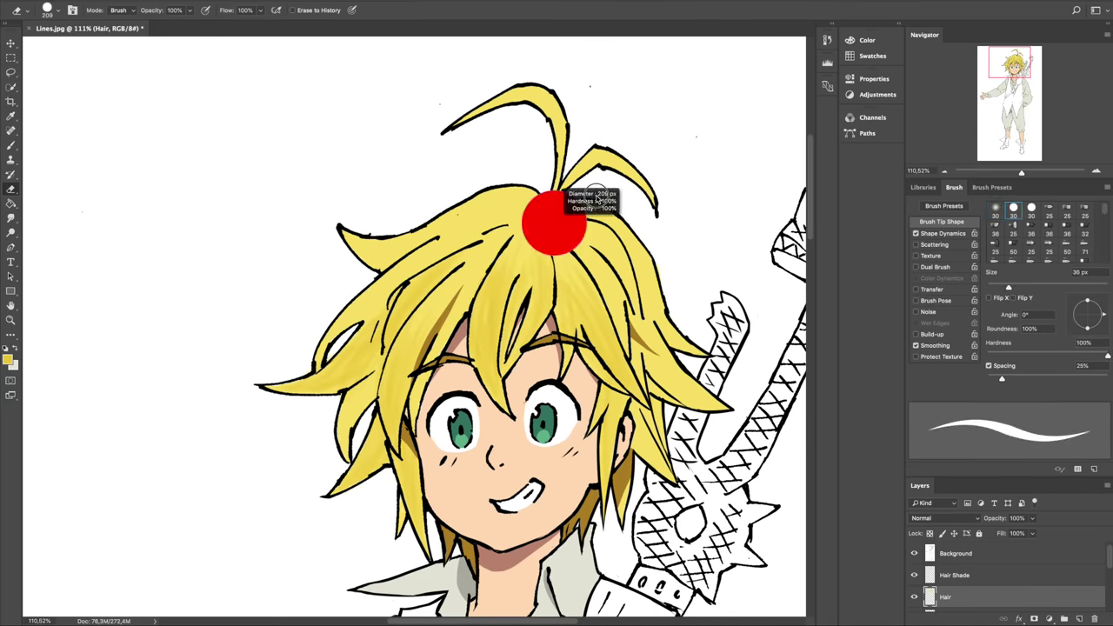
key("b")
scroll(609, 227, "down", 1)
scroll(664, 249, "left", 4)
scroll(663, 250, "up", 1)
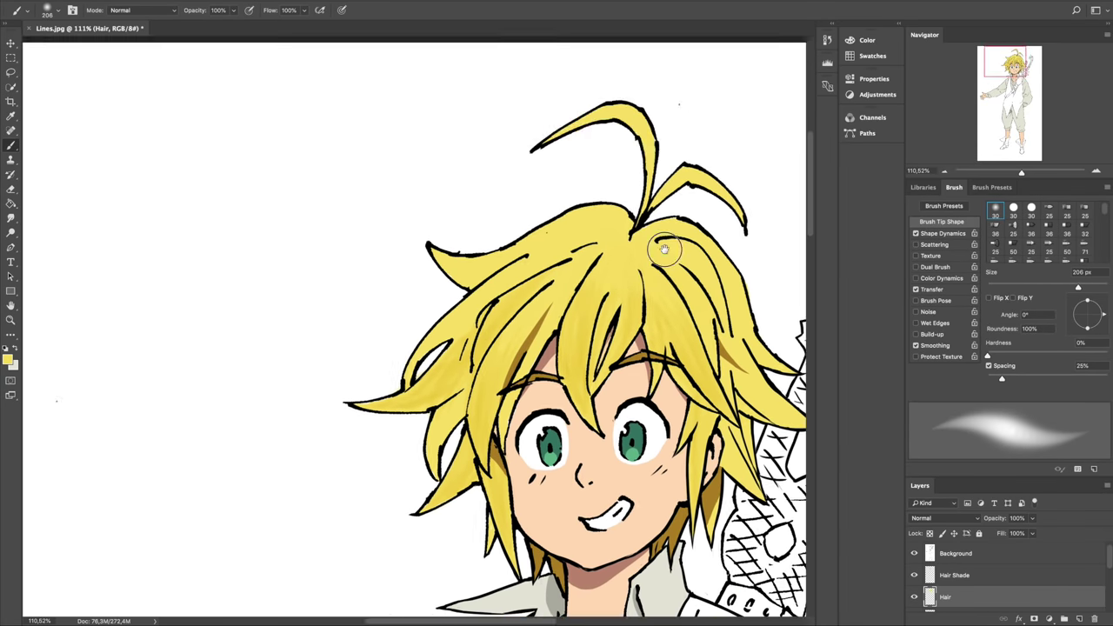
scroll(664, 249, "right", 4)
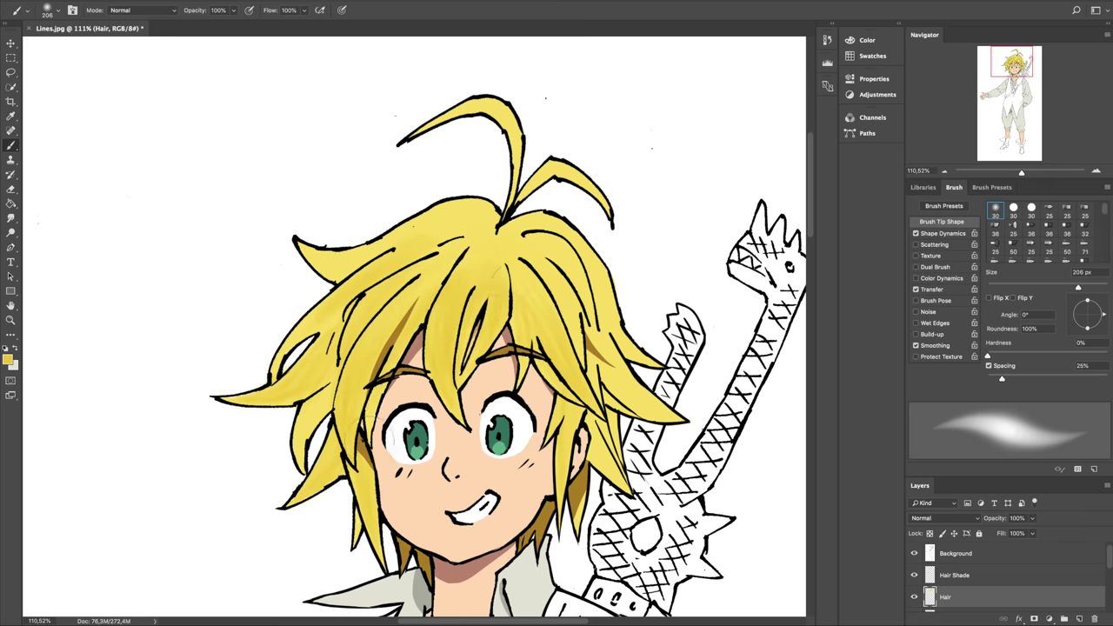
- Deepen the yellow across the hair's outer strands with the soft 206 px brush
scroll(470, 330, "down", 2)
scroll(469, 330, "right", 2)
scroll(469, 330, "up", 2)
scroll(470, 331, "left", 3)
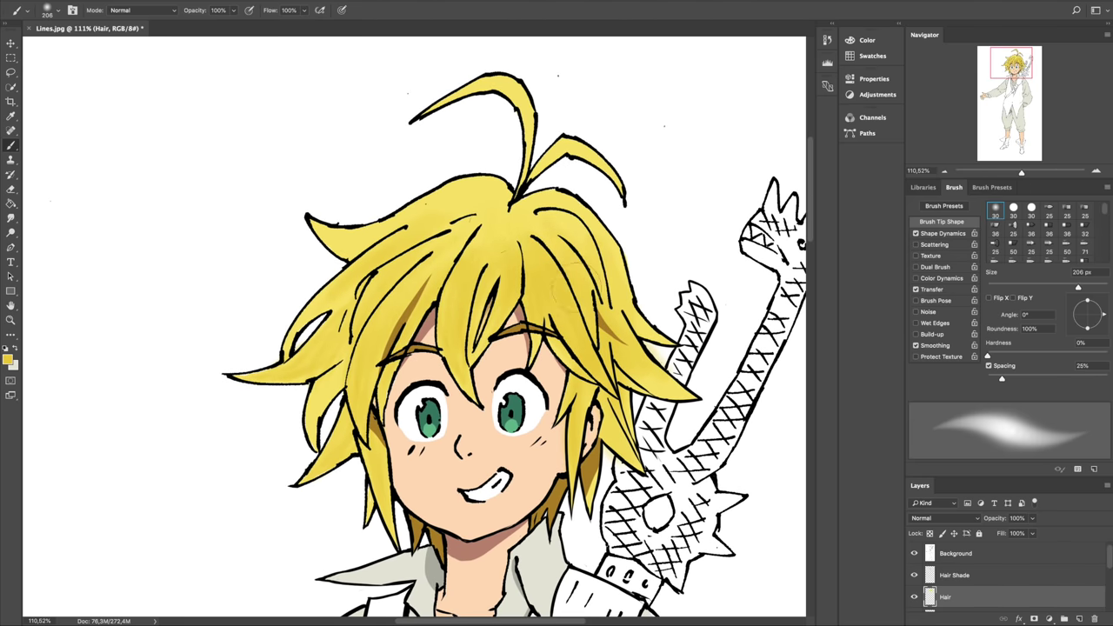
scroll(681, 269, "down", 3)
scroll(681, 268, "down", 2)
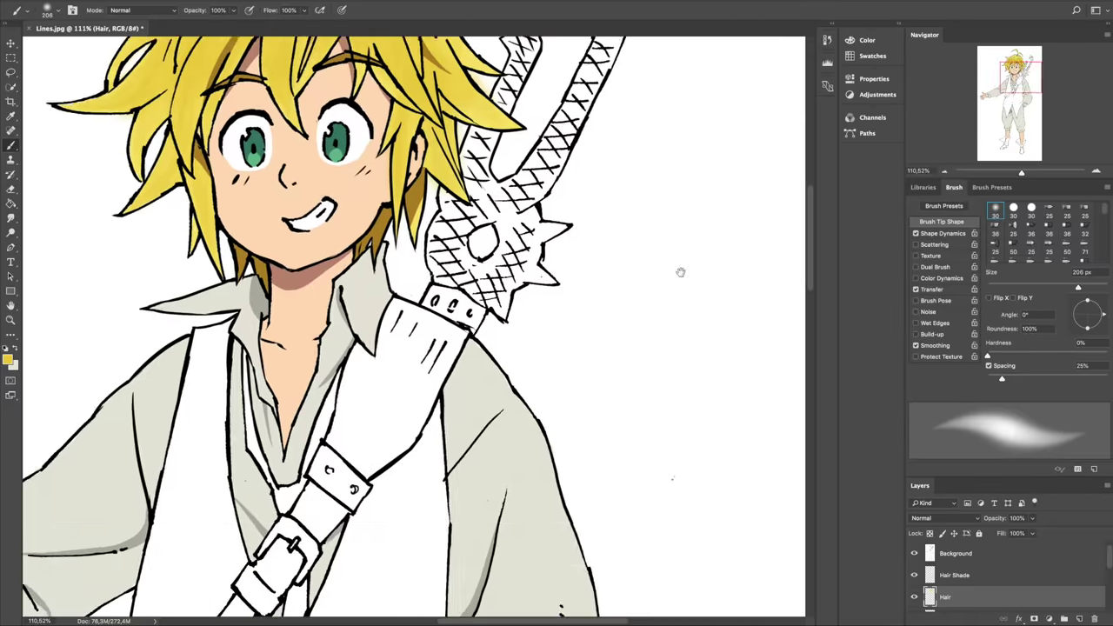
- Erase the yellow spilled outside the hair outline with a 48 px eraser
key("e")
left_click_drag(544, 231, 522, 209)
scroll(544, 231, "up", 3)
scroll(453, 360, "down", 2)
scroll(453, 360, "left", 3)
scroll(304, 316, "up", 3)
scroll(303, 316, "right", 1)
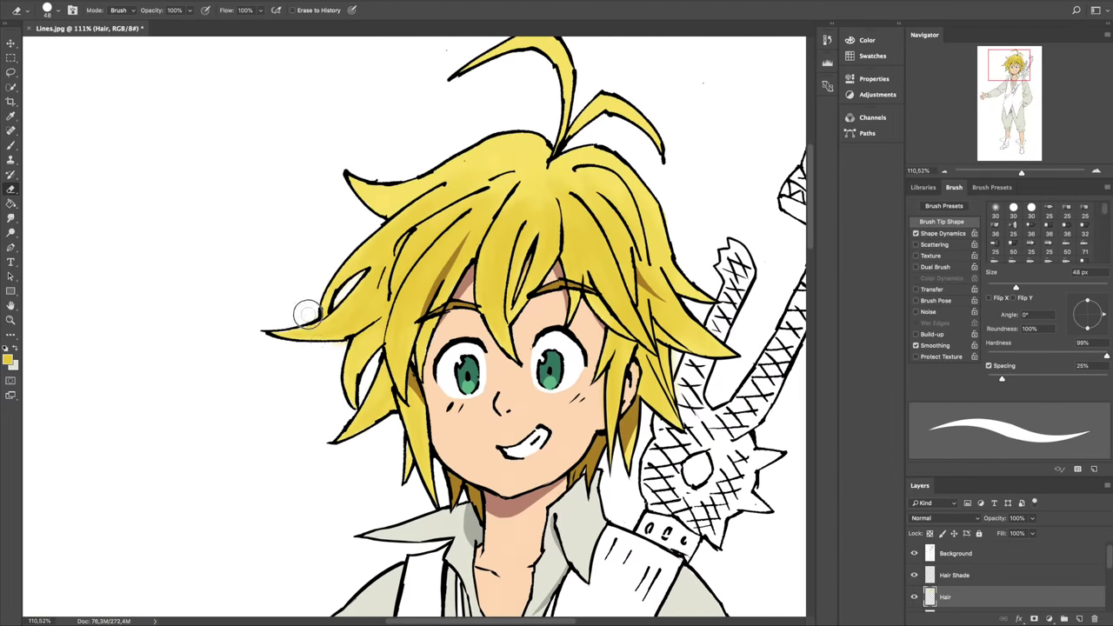
scroll(381, 311, "up", 1)
- Create a layer named Shirt 2 above Shirt Shade and set a dark blue-grey colour with an 89 px brush
scroll(738, 379, "down", 10)
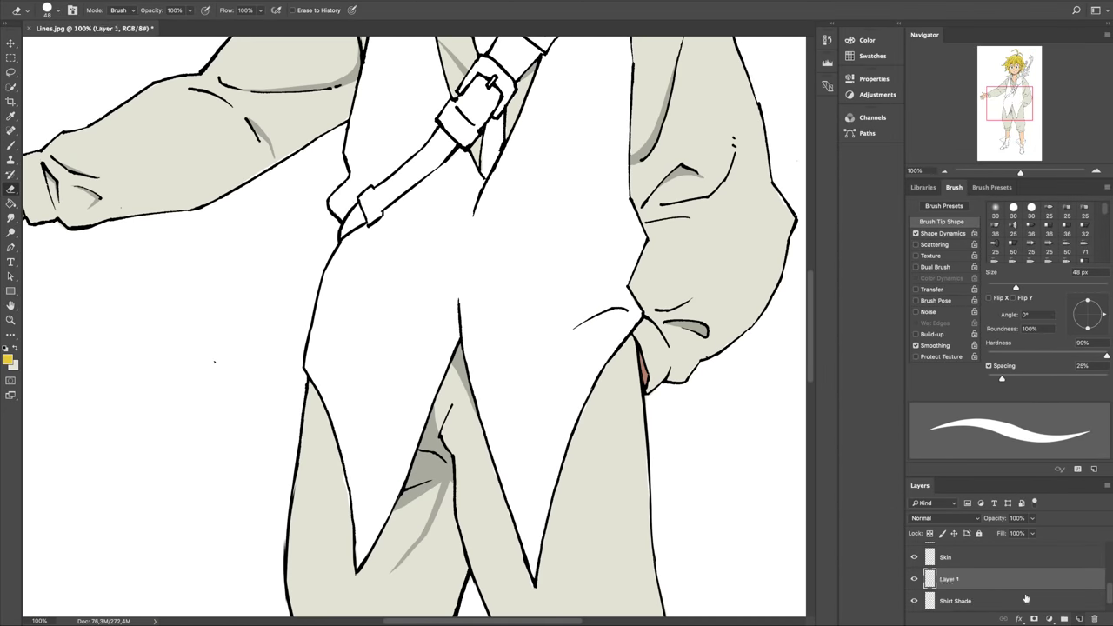
scroll(601, 422, "up", 3)
mouse_move(584, 304)
left_mouse_down()
mouse_move(584, 422)
mouse_move(557, 261)
left_mouse_up()
left_click(7, 358)
key("Return")
- Block in the middle of the vest below the shoulder strap with dark blue-grey on the Shirt 2 layer
scroll(576, 338, "up", 2)
left_click_drag(626, 368, 597, 368)
left_click_drag(557, 313, 534, 385)
left_click_drag(574, 296, 534, 388)
scroll(534, 387, "left", 2)
left_click_drag(532, 461, 565, 522)
scroll(609, 391, "left", 3)
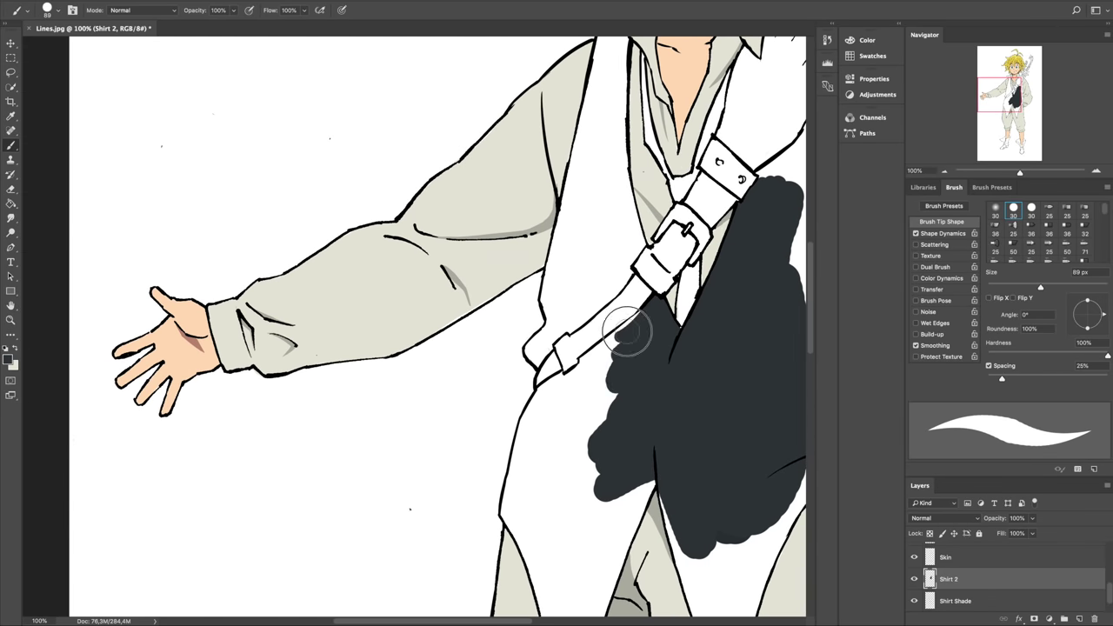
- Extend the dark vest fill under the strap and into the tail on the picture's left, erasing along the outline
left_click_drag(629, 323, 609, 488)
scroll(609, 397, "down", 5)
key("e")
scroll(572, 298, "right", 1)
mouse_move(572, 298)
left_mouse_down()
mouse_move(517, 330)
mouse_move(561, 431)
left_mouse_up()
key("b")
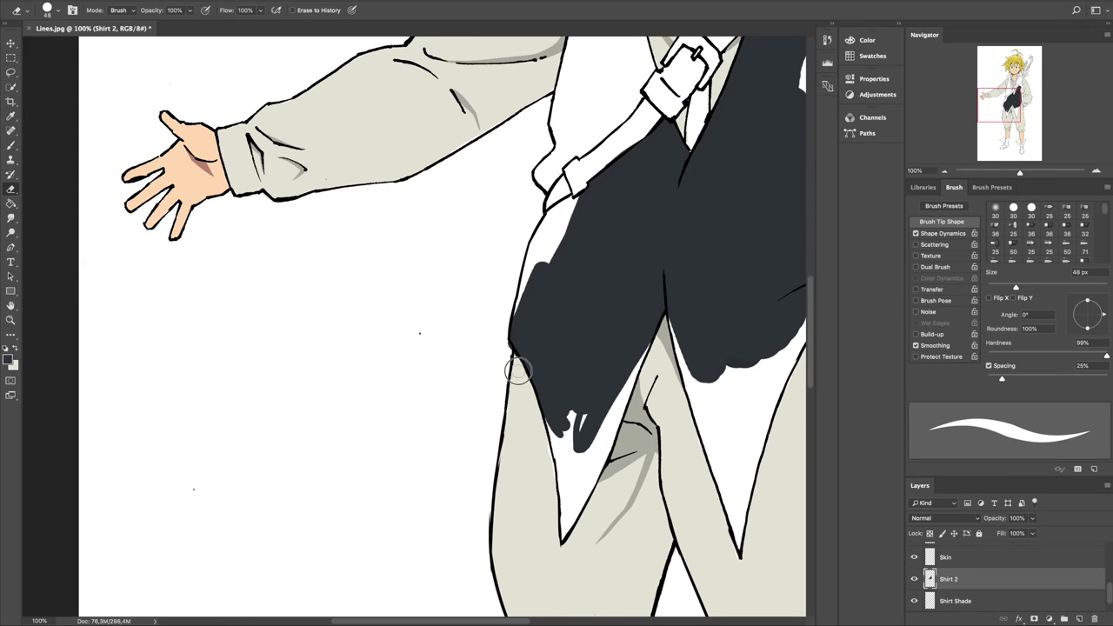
- Finish filling the vest tail on the picture's left up to the strap end, and extend the fill into the other tail
scroll(604, 305, "down", 2)
mouse_move(604, 305)
left_mouse_down()
mouse_move(576, 393)
mouse_move(641, 293)
mouse_move(641, 363)
left_mouse_up()
key("e")
key("b")
scroll(650, 295, "up", 3)
left_click_drag(609, 296, 588, 268)
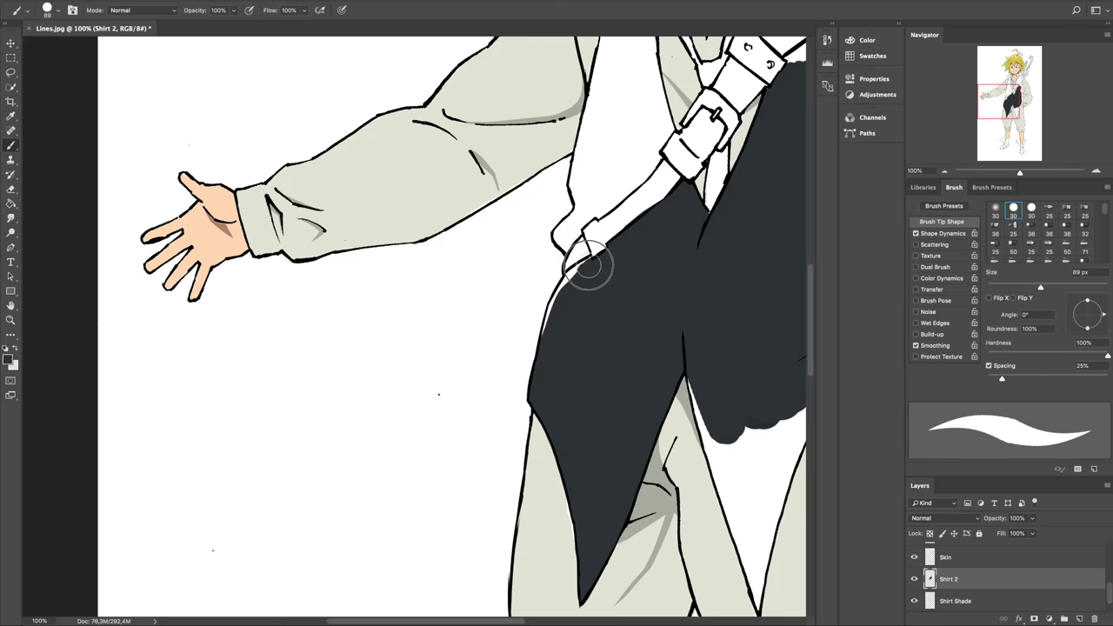
scroll(559, 297, "down", 5)
left_click_drag(534, 290, 534, 347)
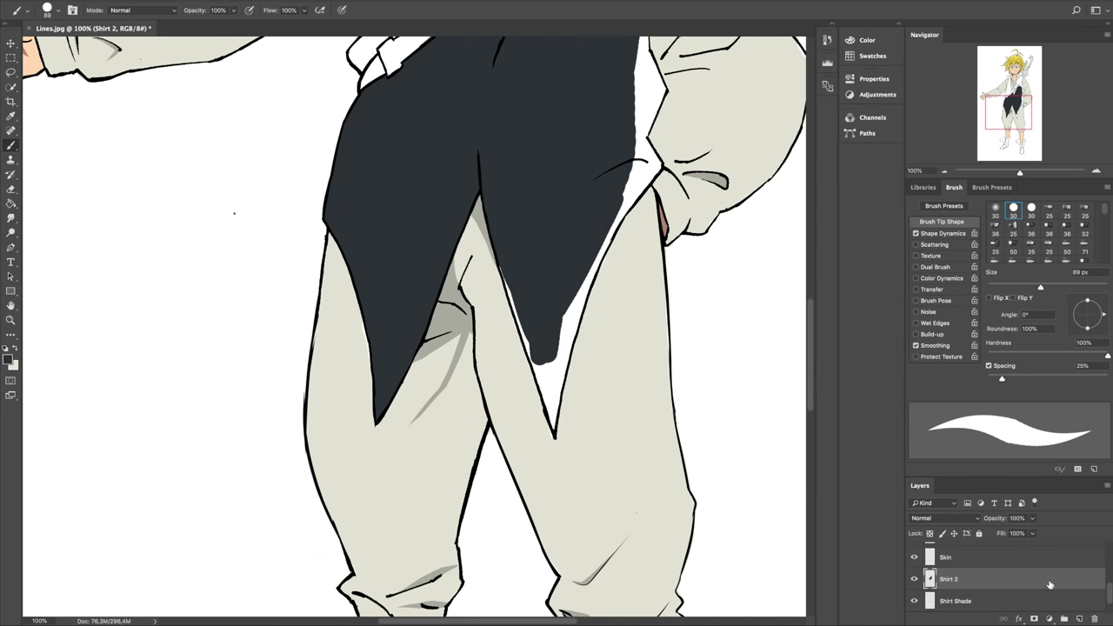
- Move the Shirt 2 layer below the Shirt layer and fill the rest of the vest out to the sleeve and tail outlines
key("ctrl+[")
key("ctrl+[")
scroll(665, 170, "up", 5)
left_click_drag(652, 149, 643, 165)
scroll(551, 330, "down", 5)
key("e")
key("alt+]")
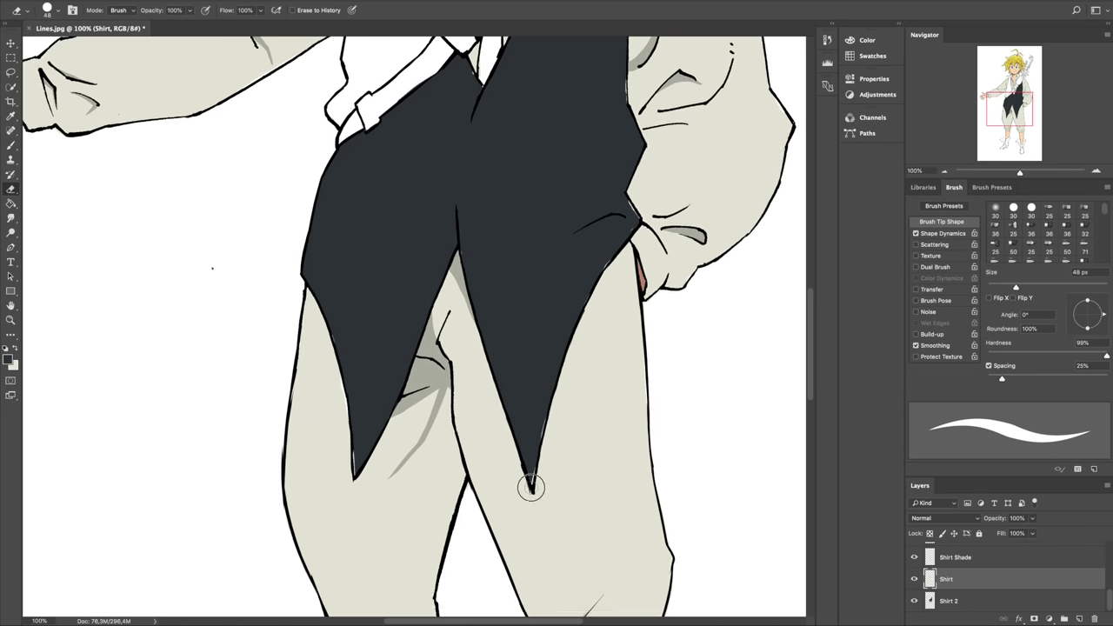
- Extend the dark blue-grey fill up both chest panels of the vest on the Shirt 2 layer, above and below the strap
scroll(527, 484, "up", 2)
key("b")
key("alt+[")
scroll(603, 299, "up", 4)
scroll(606, 368, "down", 2)
mouse_move(492, 323)
left_mouse_down()
mouse_move(505, 265)
mouse_move(540, 315)
mouse_move(534, 187)
left_mouse_up()
scroll(510, 236, "up", 1)
scroll(472, 311, "down", 3)
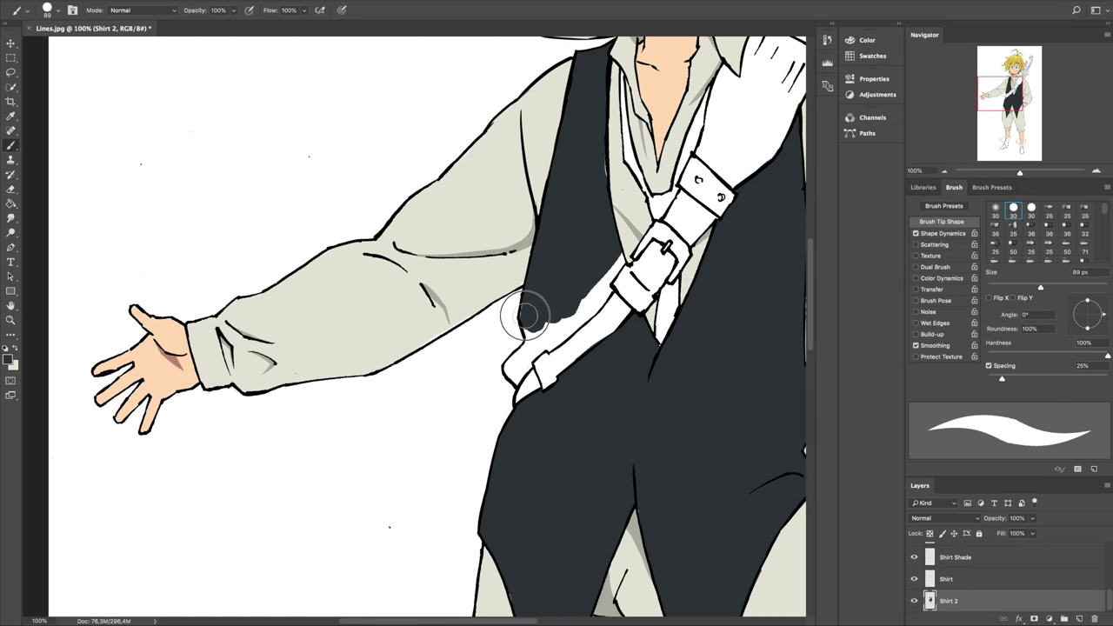
- Fill the remaining vest gap above the strap down to its end, and clean up the edges along the outline
scroll(539, 313, "down", 2)
mouse_move(562, 258)
left_mouse_down()
mouse_move(538, 271)
mouse_move(531, 306)
left_mouse_up()
key("e")
scroll(544, 373, "up", 4)
key("alt+]")
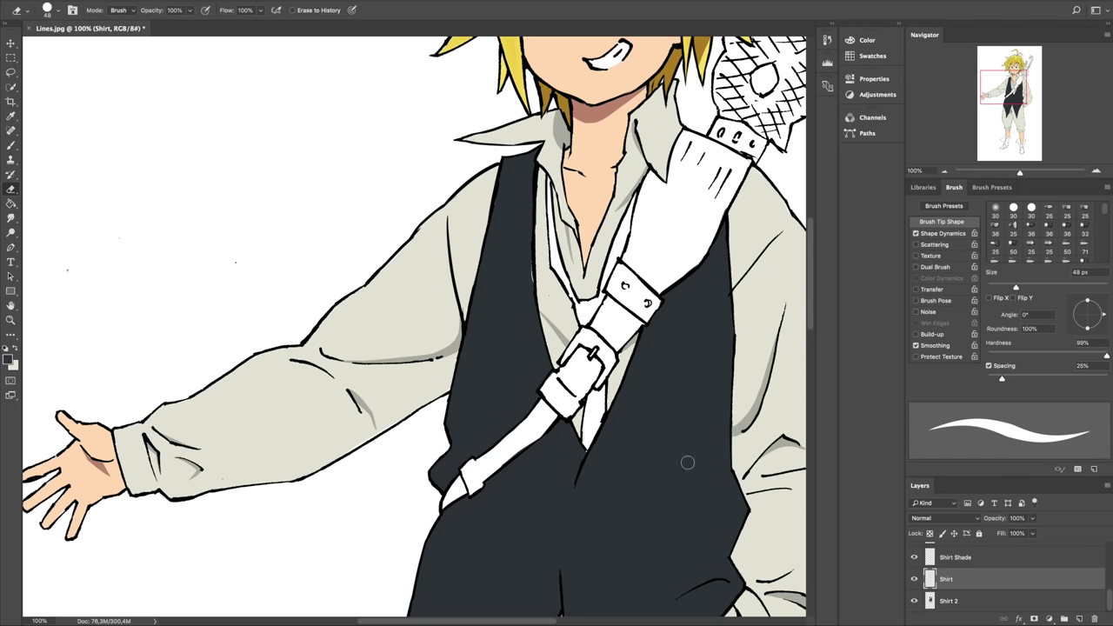
scroll(426, 321, "down", 8)
scroll(608, 328, "up", 3)
- Sample the vest's dark blue-grey and fill the boot on the picture's left on the Shirt layer, erasing overspill
key("b")
scroll(522, 331, "down", 5)
left_click(9, 358)
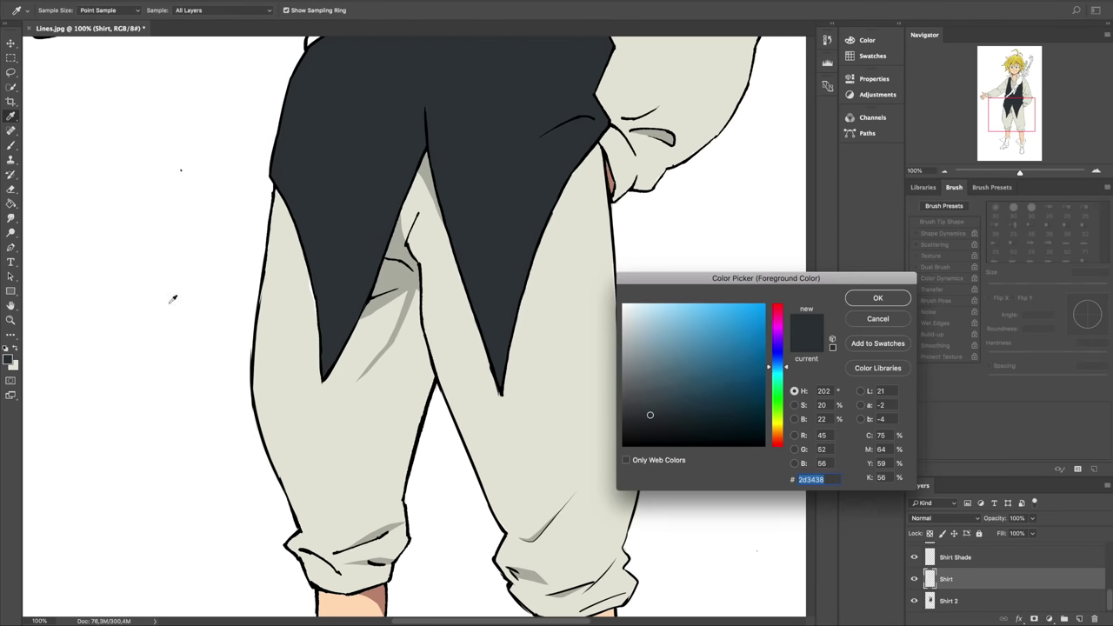
left_click(360, 243)
key("Return")
scroll(408, 261, "down", 10)
mouse_move(435, 261)
left_mouse_down()
mouse_move(409, 256)
mouse_move(433, 236)
mouse_move(438, 181)
mouse_move(447, 211)
mouse_move(499, 164)
mouse_move(419, 161)
mouse_move(434, 243)
left_mouse_up()
scroll(435, 243, "up", 3)
scroll(435, 243, "left", 5)
mouse_move(587, 348)
left_mouse_down()
mouse_move(567, 318)
mouse_move(600, 304)
left_mouse_up()
key("e")
key("b")
- Block in the cuff and most of the foot of the picture's right boot with dark blue-grey, erasing along the outline
scroll(587, 360, "down", 3)
scroll(587, 361, "left", 2)
mouse_move(608, 383)
left_mouse_down()
mouse_move(596, 336)
mouse_move(635, 347)
mouse_move(704, 336)
mouse_move(711, 223)
left_mouse_up()
key("e")
scroll(751, 367, "right", 6)
mouse_move(696, 374)
left_mouse_down()
mouse_move(687, 435)
mouse_move(658, 398)
mouse_move(731, 252)
mouse_move(744, 287)
left_mouse_up()
key("b")
mouse_move(687, 235)
left_mouse_down()
mouse_move(640, 295)
mouse_move(637, 244)
left_mouse_up()
key("bracketleft")
key("bracketleft")
key("bracketleft")
key("e")
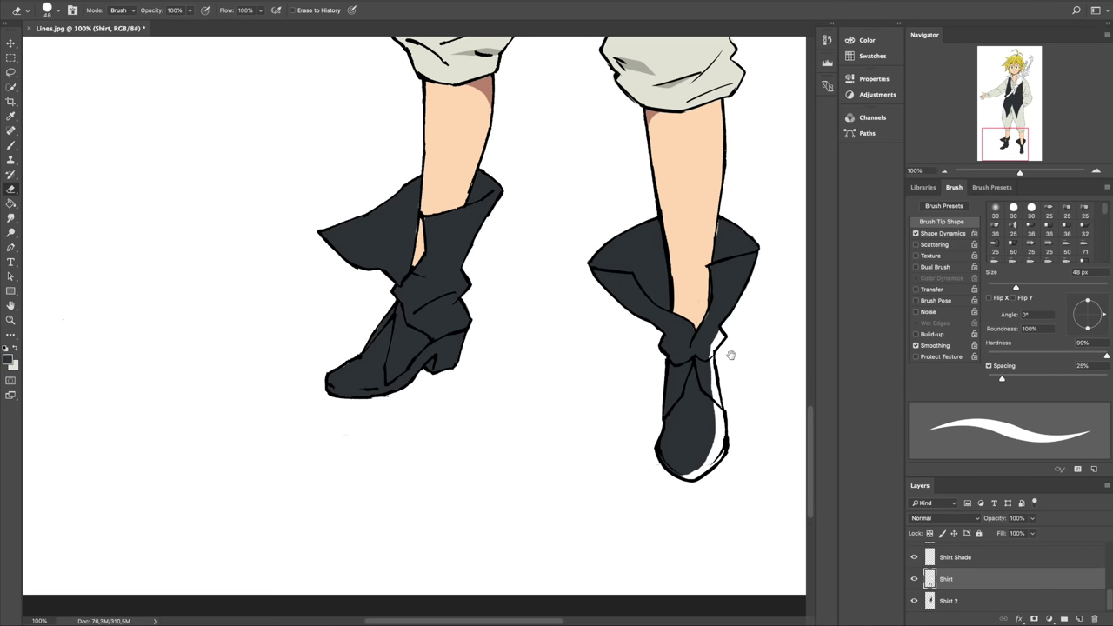
- Fill the remaining white edge along the ankle and toe of the picture's right boot
key("b")
mouse_move(713, 417)
left_mouse_down()
mouse_move(719, 366)
mouse_move(705, 393)
left_mouse_up()
left_click(705, 293, "ctrl")
key("e")
scroll(392, 253, "down", 5)
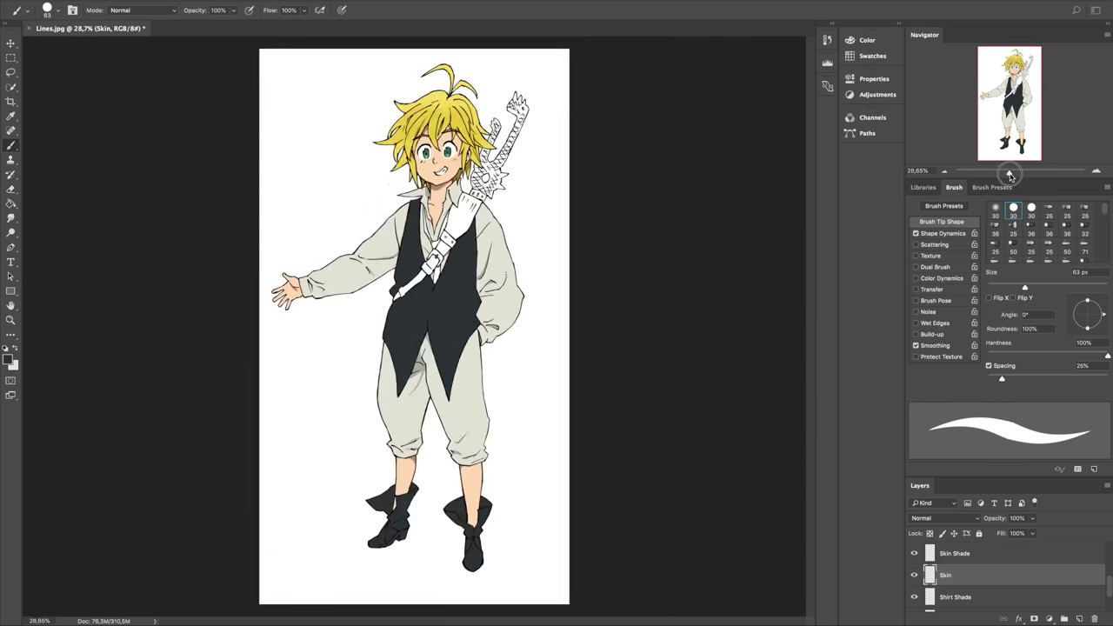
- Create a layer named Shirt 2 highlight above Shirt 2 and set the brush colour to grey-blue #4c5d63
scroll(374, 217, "up", 3)
key("b")
left_click(1080, 618)
double_click(948, 601)
type("Shir")
left_click(8, 358)
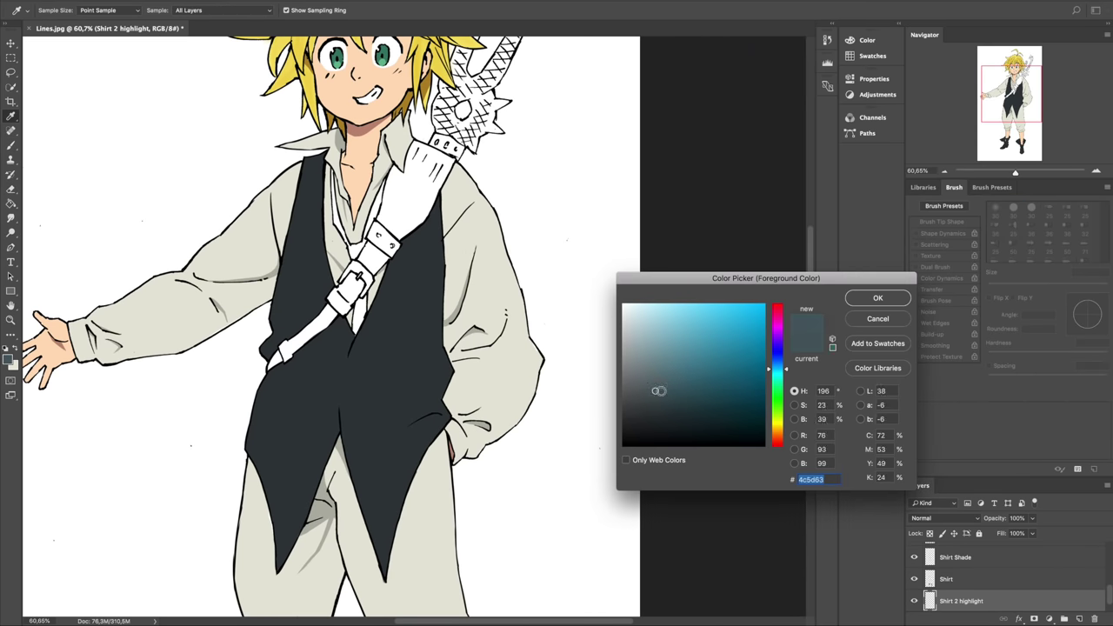
left_click(924, 298)
- Paint a thin grey-blue highlight along the outer edge of the vest tail on the picture's left, trimming it with the Eraser
scroll(333, 500, "up", 4)
left_click_drag(296, 364, 321, 514)
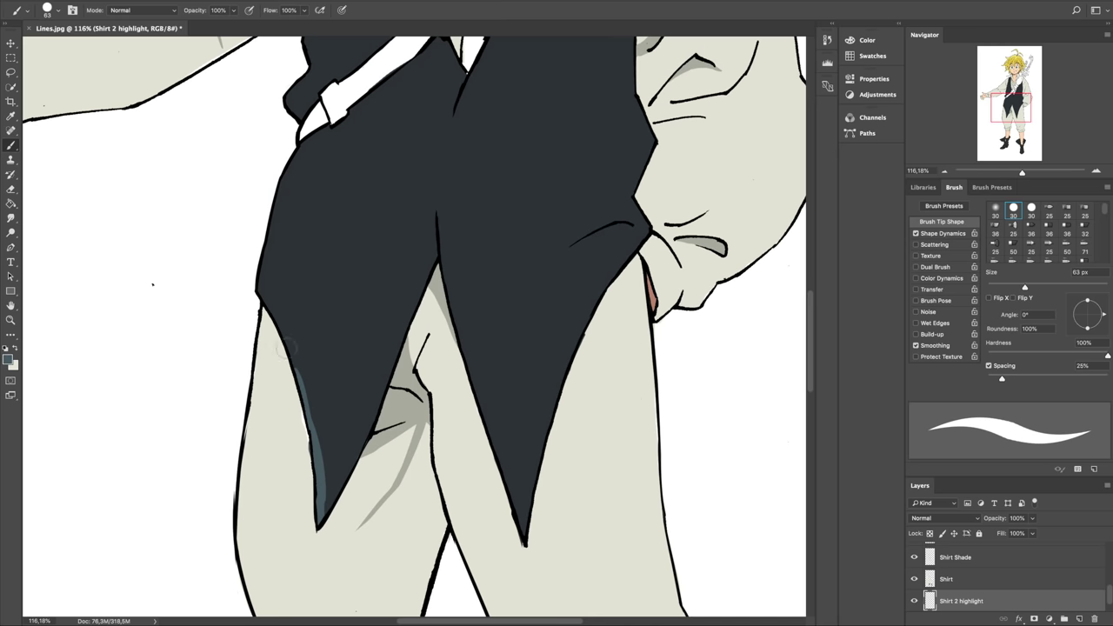
key("e")
key("b")
scroll(309, 374, "down", 4)
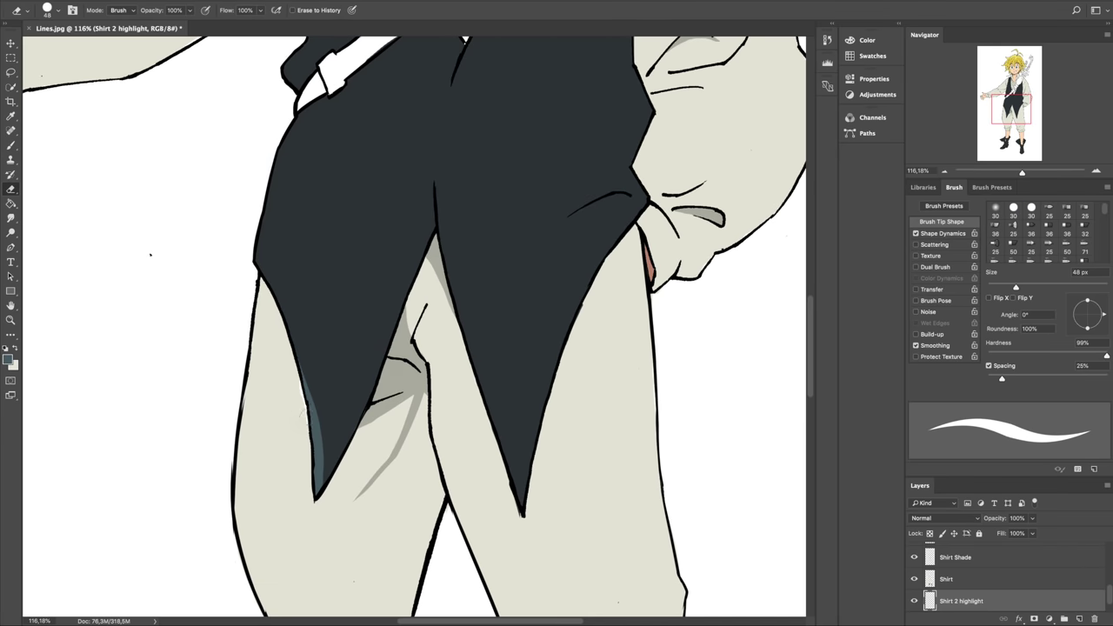
key("alt+bracketright")
scroll(669, 489, "up", 3)
key("alt+bracketleft")
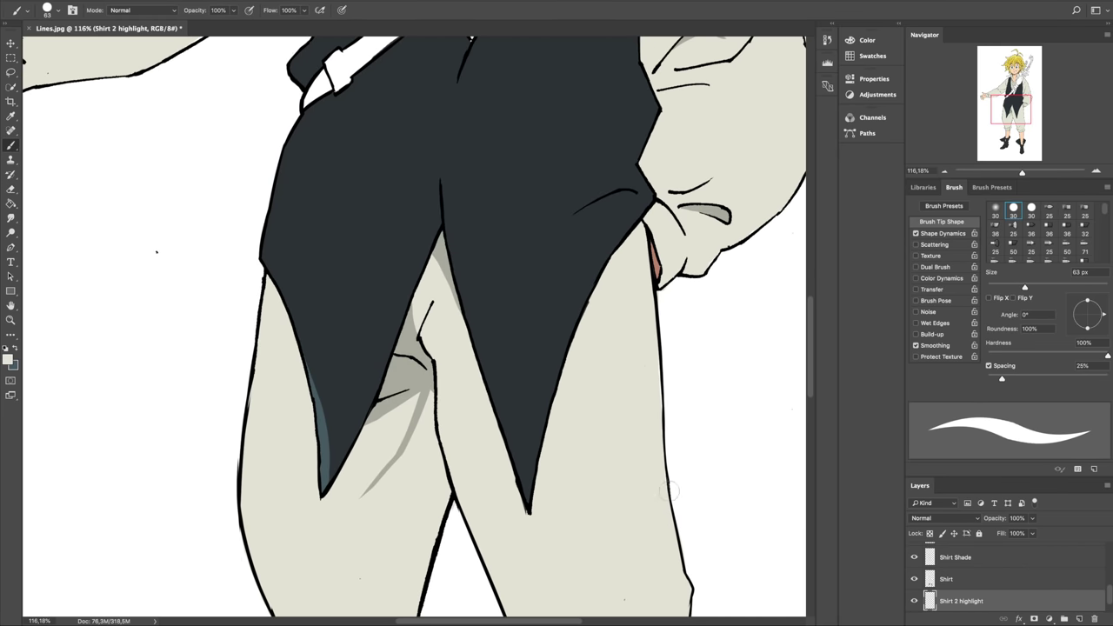
key("e")
scroll(404, 444, "up", 4)
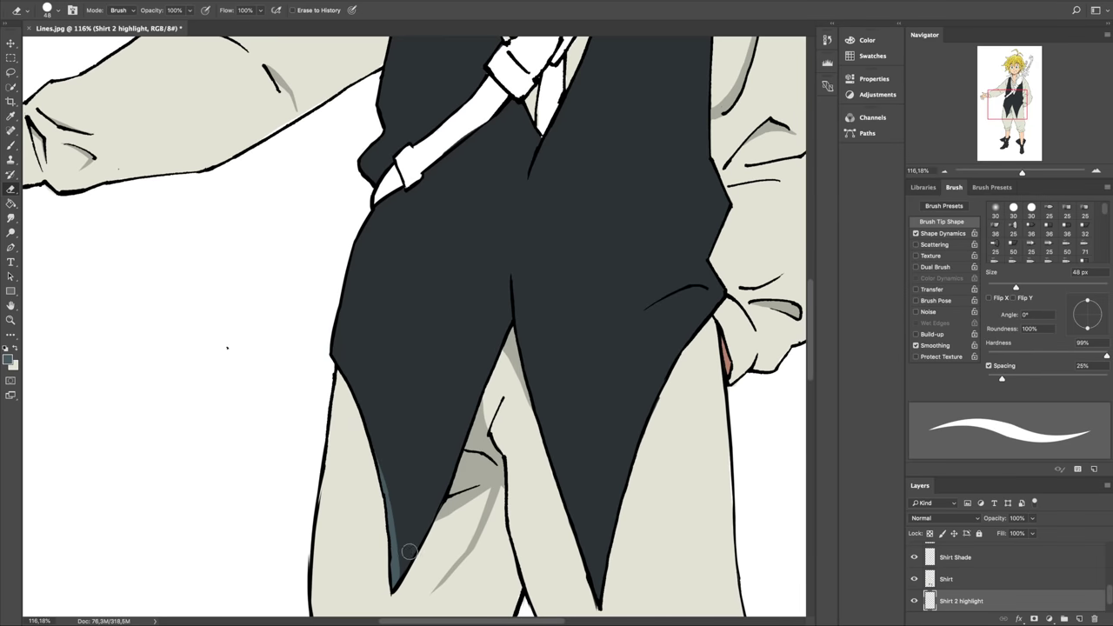
- Add grey-blue highlights to the vest folds just above the strap end, shaping them with the Eraser
scroll(430, 403, "up", 10)
key("b")
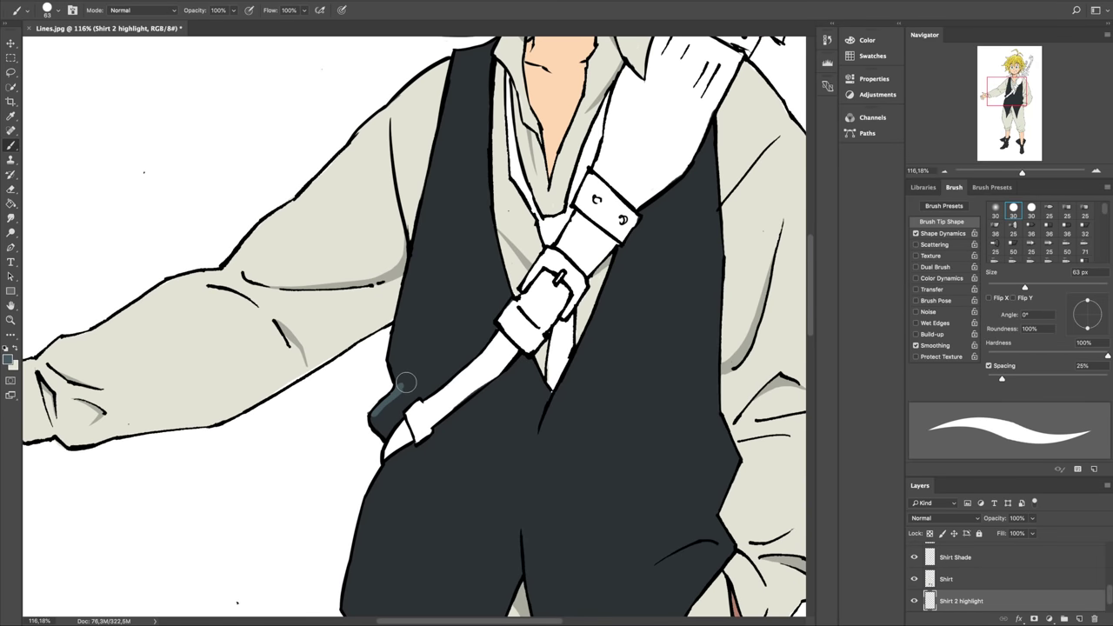
key("e")
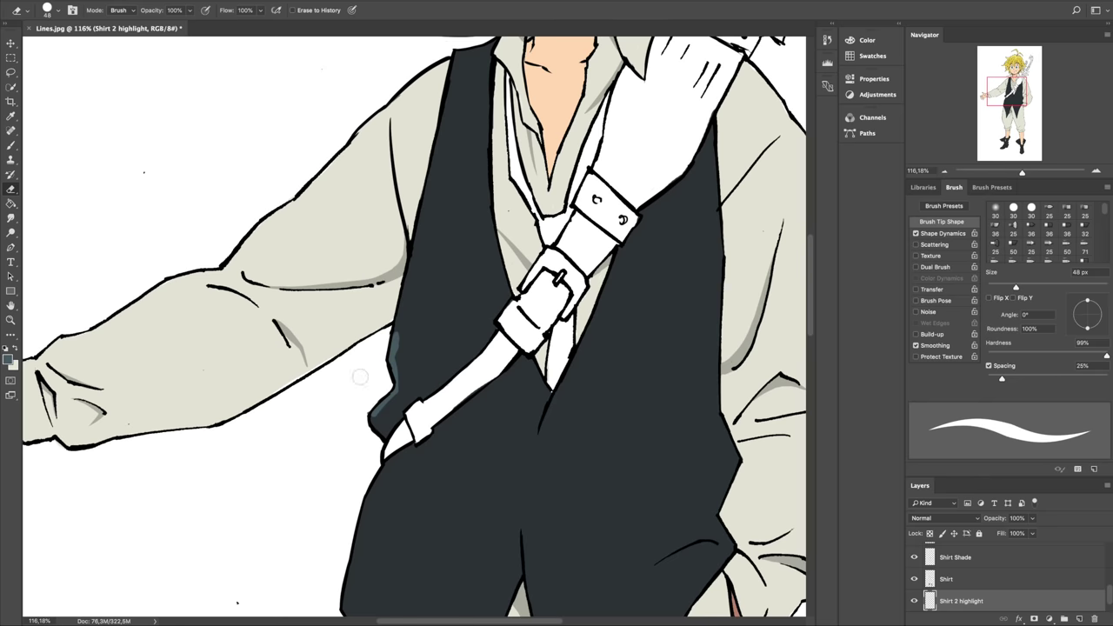
key("b")
left_click_drag(411, 383, 439, 380)
key("e")
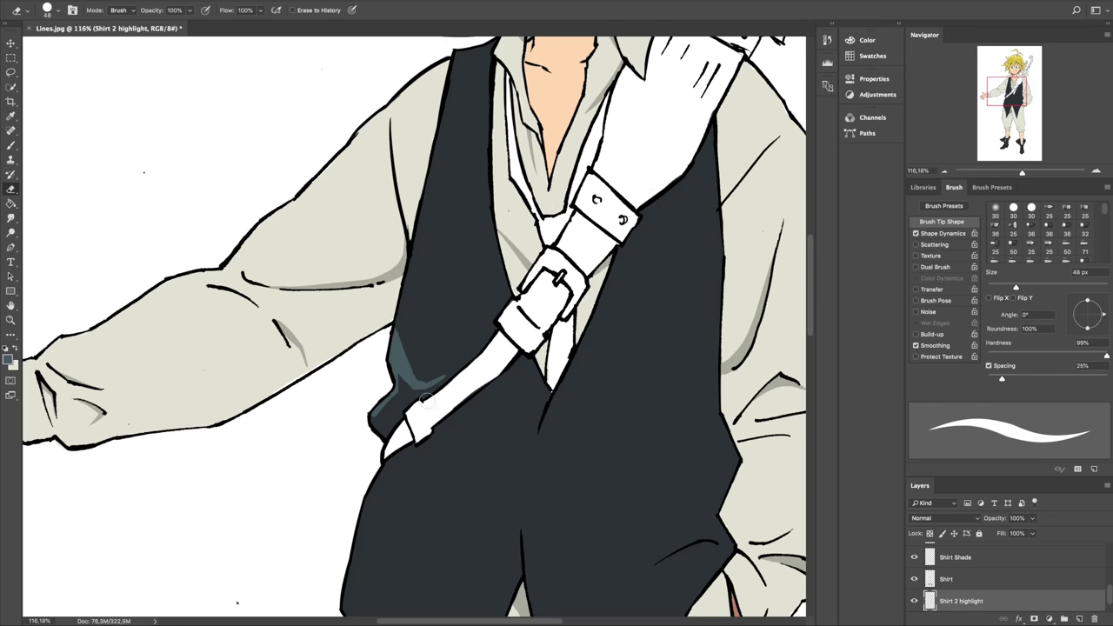
- Extend the highlight up the vest's side edge beneath the outstretched arm and thin it with the Eraser
key("b")
left_click_drag(400, 311, 386, 424)
key("e")
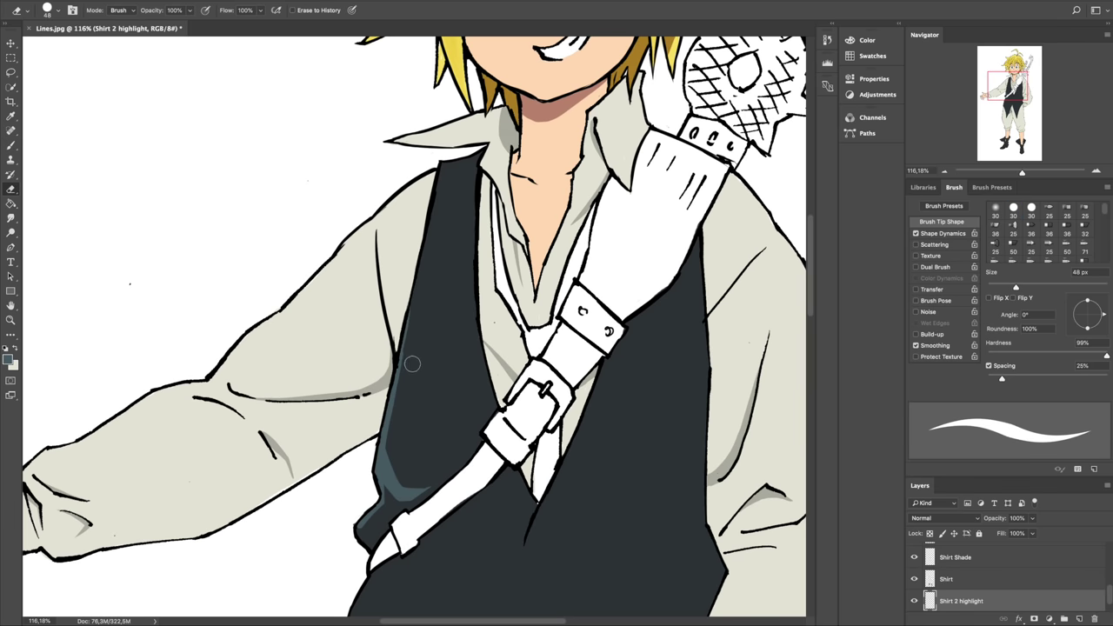
mouse_move(401, 380)
left_mouse_down()
mouse_move(409, 343)
mouse_move(404, 358)
left_mouse_up()
key("b")
- Highlight the vest's opening edge beside the strap and the folds at the waist near the pocketed hand
scroll(409, 296, "right", 5)
scroll(409, 296, "down", 3)
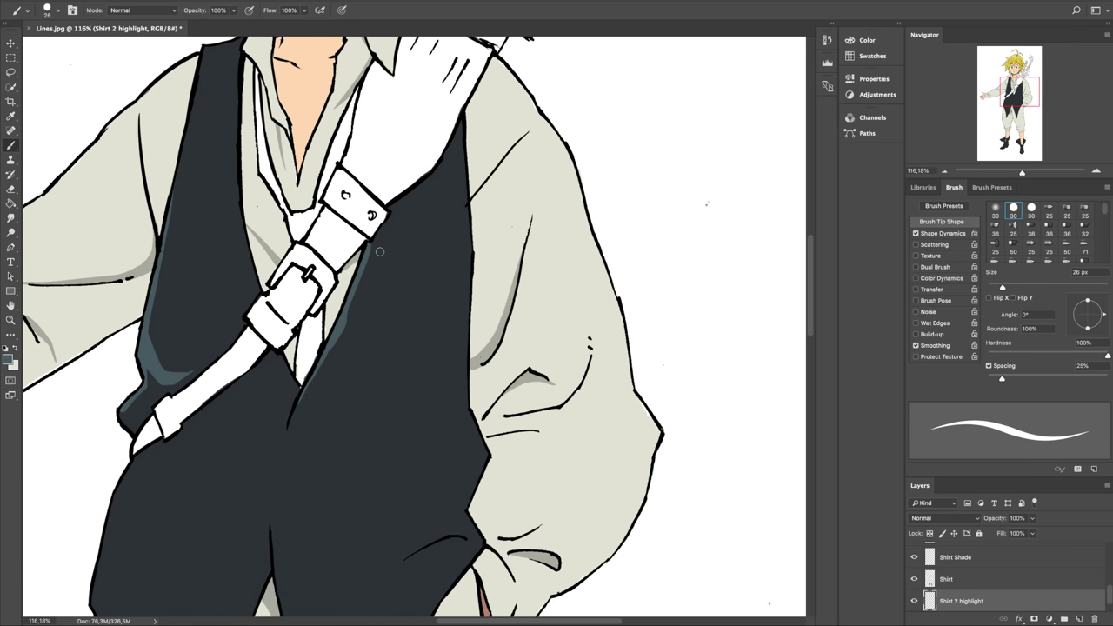
scroll(270, 348, "down", 5)
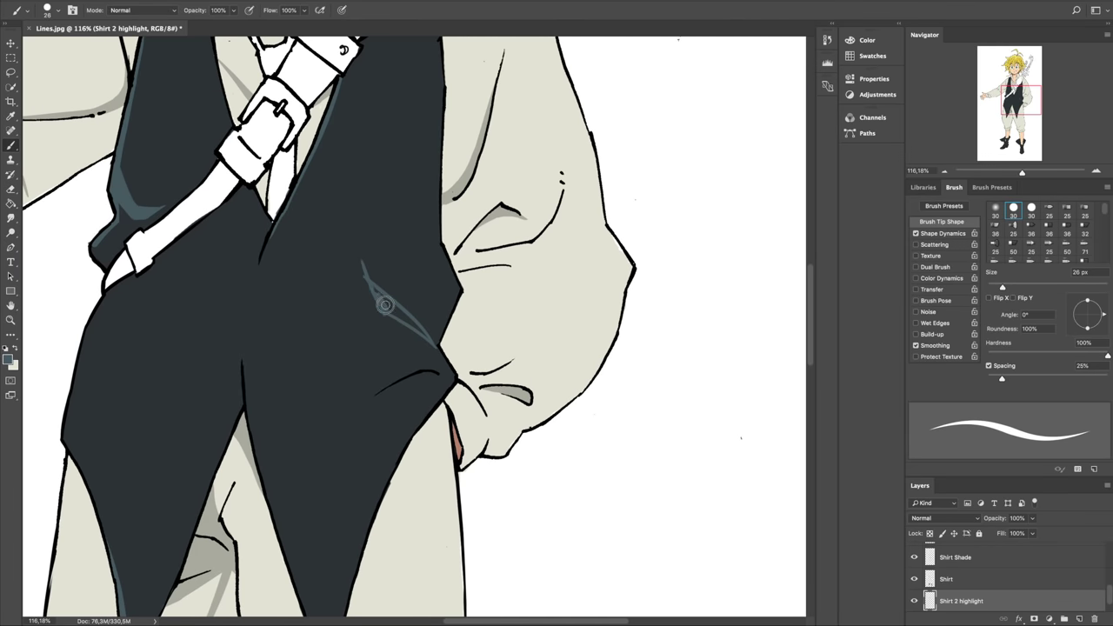
key("e")
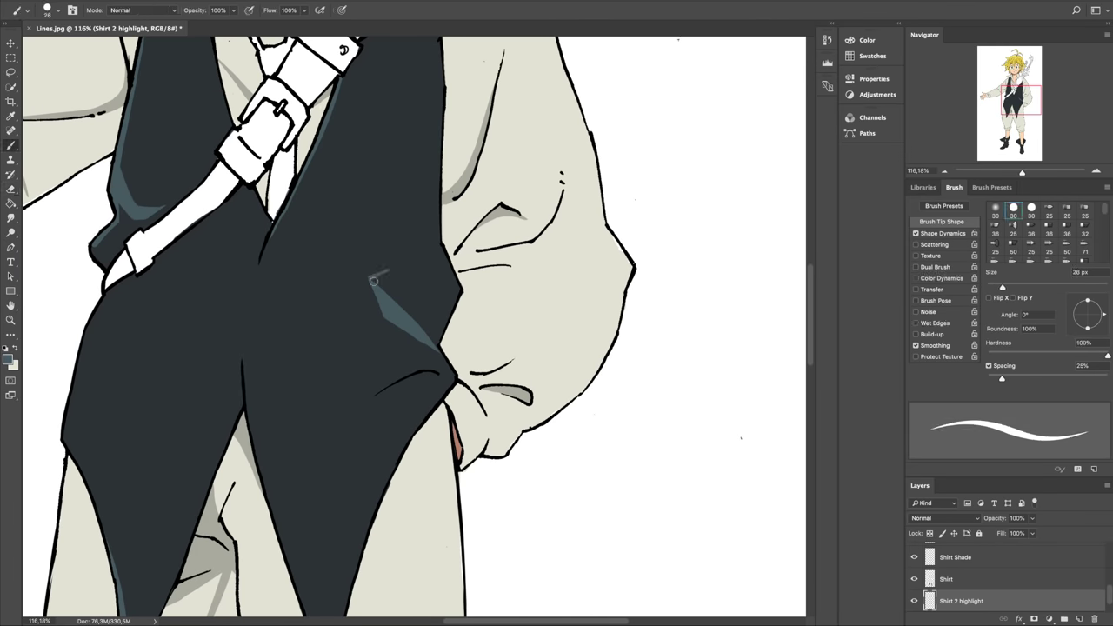
key("h")
left_click_drag(487, 313, 471, 298)
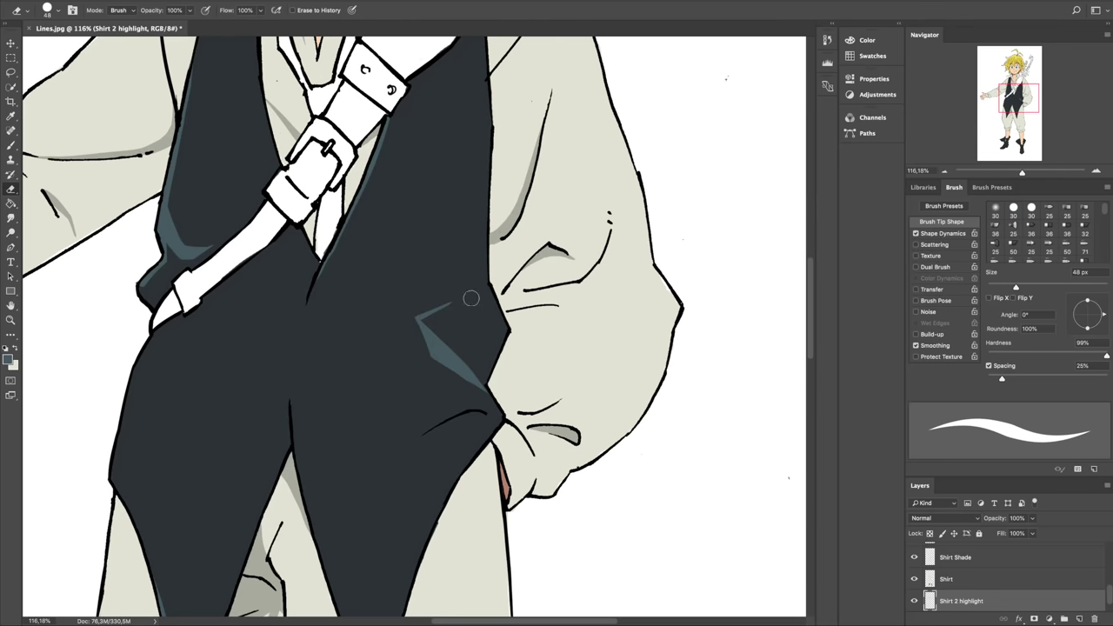
key("b")
scroll(461, 252, "down", 5)
- Paint the side panels of the picture's left boot green on the Shirt layer
key("h")
left_click_drag(529, 293, 419, 278)
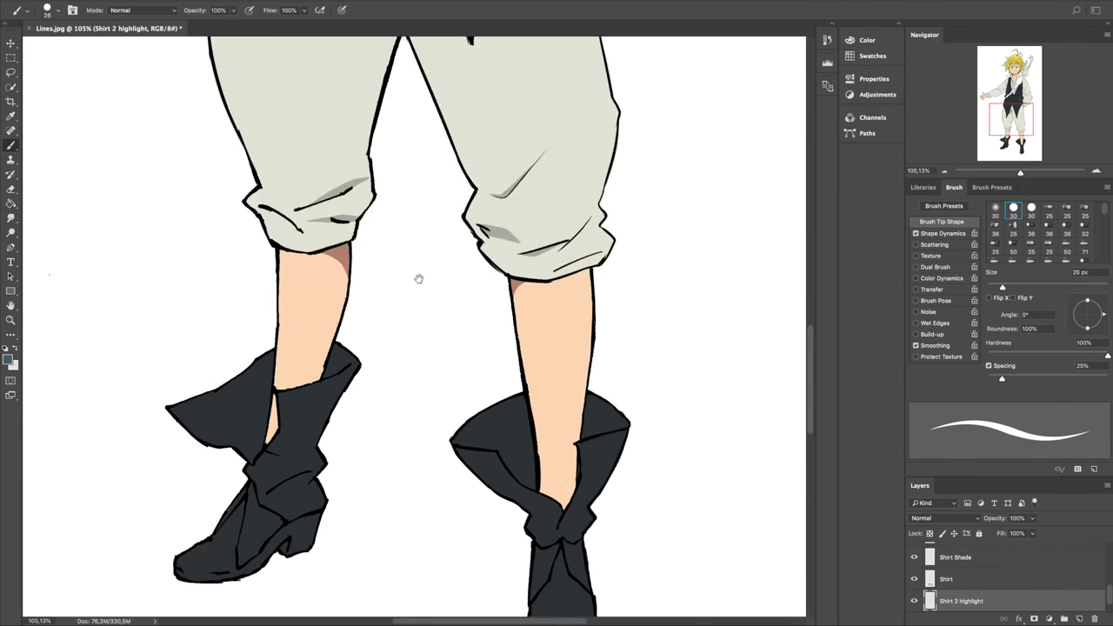
scroll(419, 278, "down", 5)
scroll(419, 278, "up", 3)
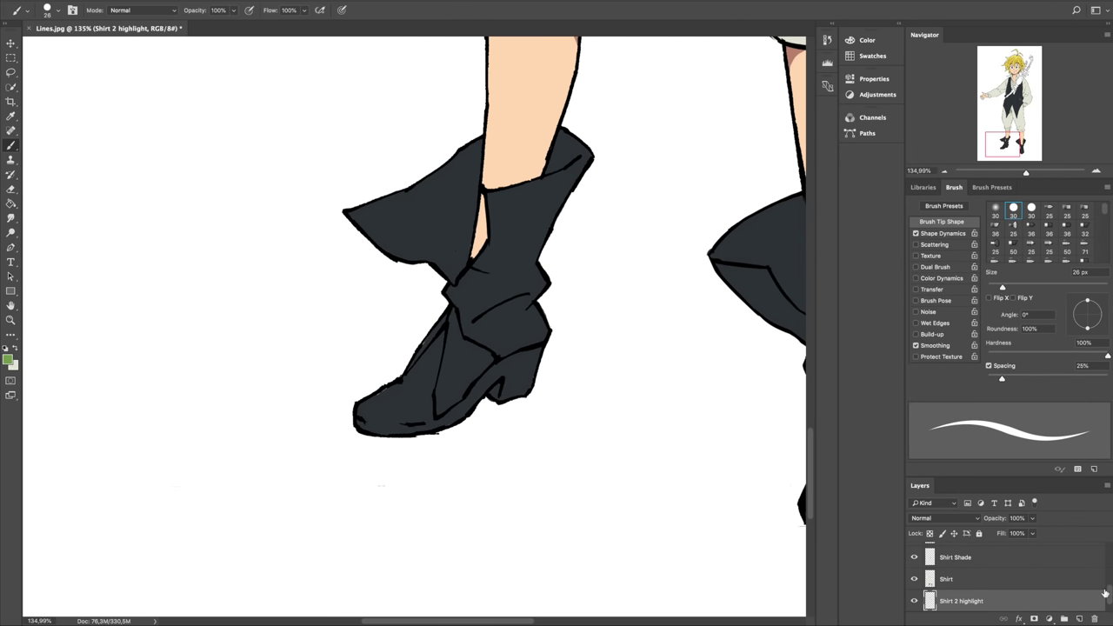
scroll(1101, 592, "down", 1)
left_click(1079, 618)
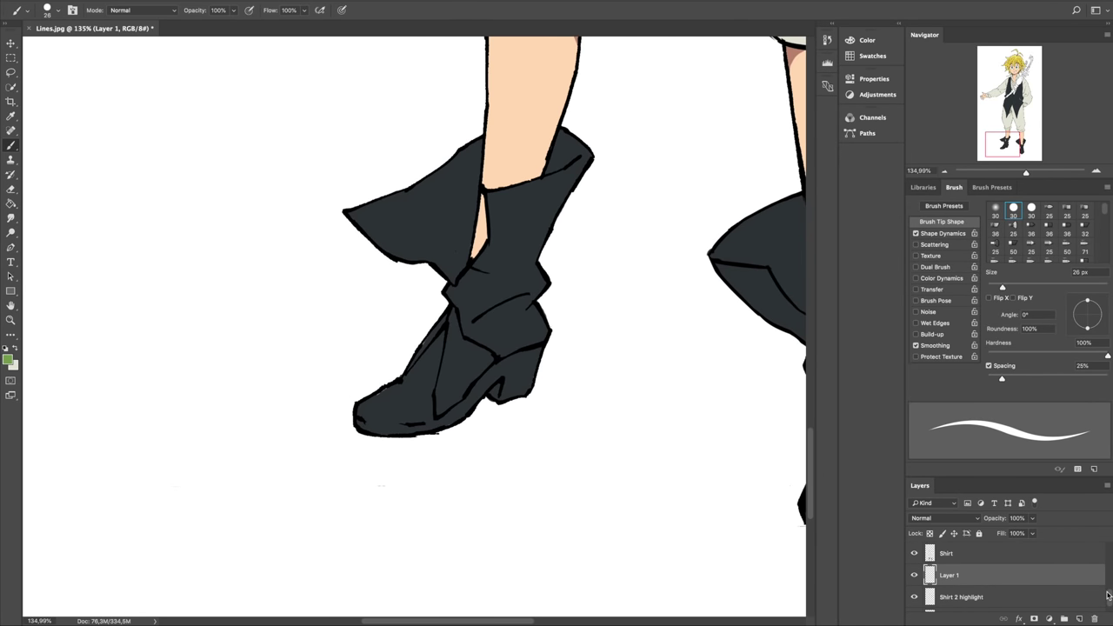
key("ctrl+z")
scroll(505, 514, "up", 3)
left_click_drag(504, 514, 374, 387)
left_click_drag(363, 453, 470, 381)
- Fill both ankle panels of the picture's right boot with the same green
mouse_move(469, 348)
left_mouse_down()
mouse_move(469, 381)
mouse_move(527, 349)
left_mouse_up()
scroll(469, 320, "up", 2)
scroll(409, 390, "right", 8)
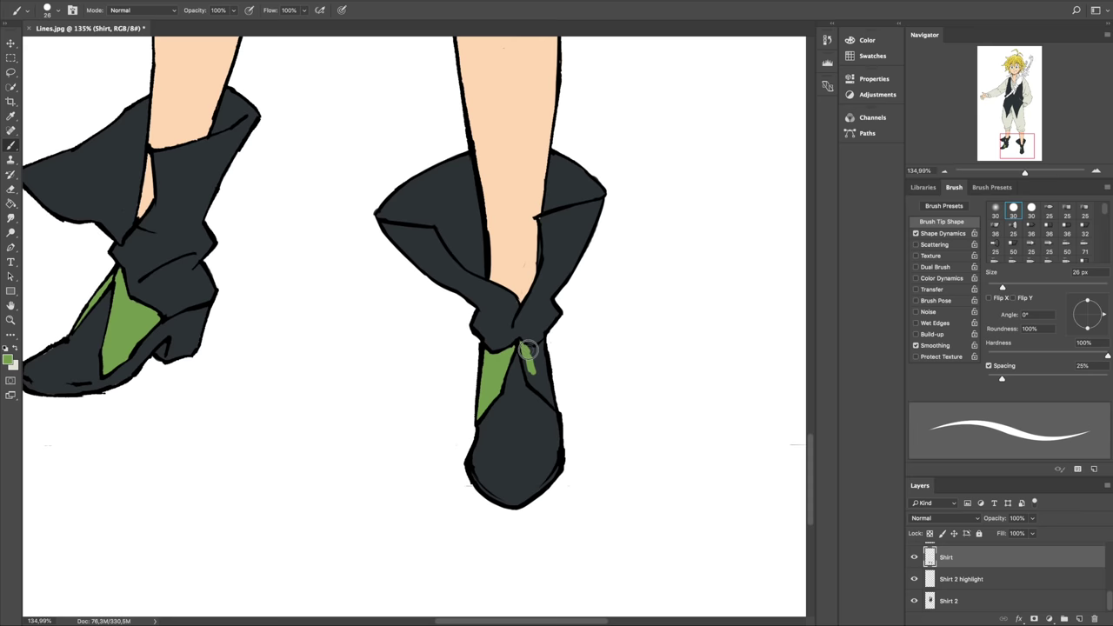
scroll(552, 403, "up", 5)
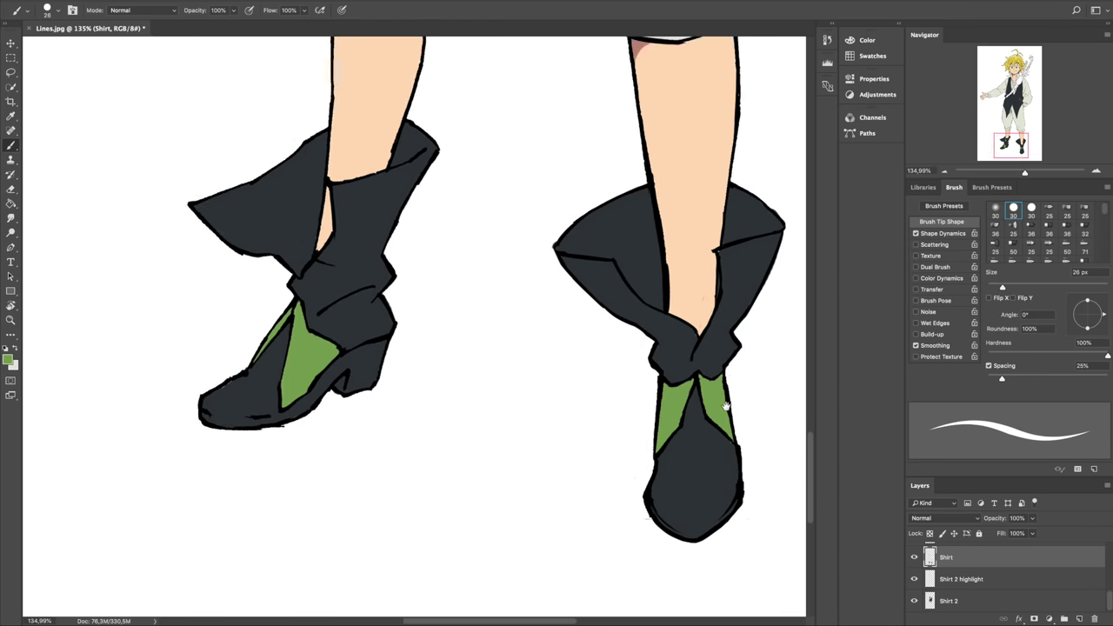
- Paint the inner lining of the picture's left boot cuff near-black on the Shirt Shade layer
scroll(1108, 600, "up", 1)
left_click(955, 554)
scroll(400, 315, "left", 10)
scroll(399, 315, "down", 1)
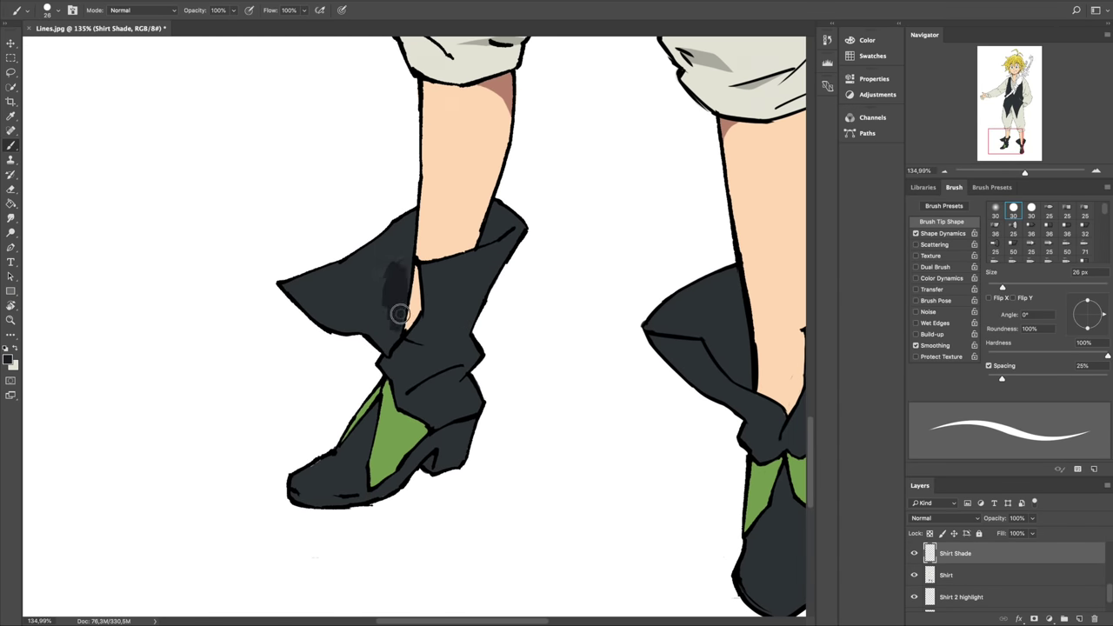
scroll(416, 243, "left", 8)
scroll(416, 244, "up", 4)
mouse_move(470, 374)
left_mouse_down()
mouse_move(442, 354)
mouse_move(507, 370)
left_mouse_up()
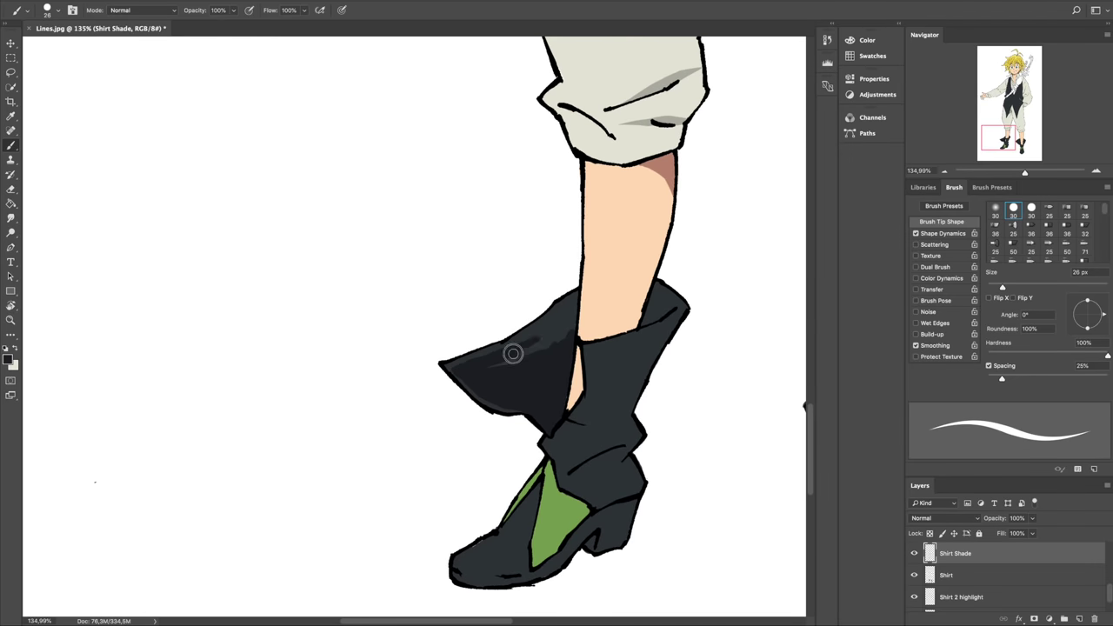
scroll(547, 340, "right", 4)
scroll(547, 340, "down", 1)
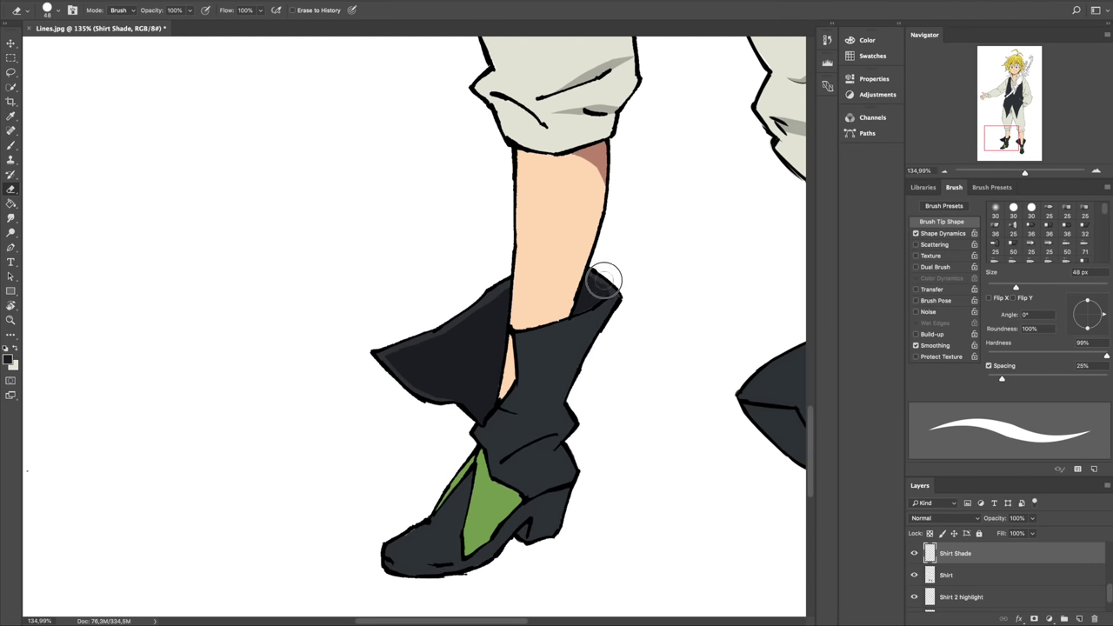
- Shade the inner cuff lining of the picture's right boot near-black on both sides of the leg
scroll(592, 302, "right", 10)
scroll(593, 301, "down", 1)
scroll(516, 368, "left", 8)
left_click_drag(586, 378, 599, 377)
scroll(449, 326, "right", 8)
scroll(448, 326, "down", 1)
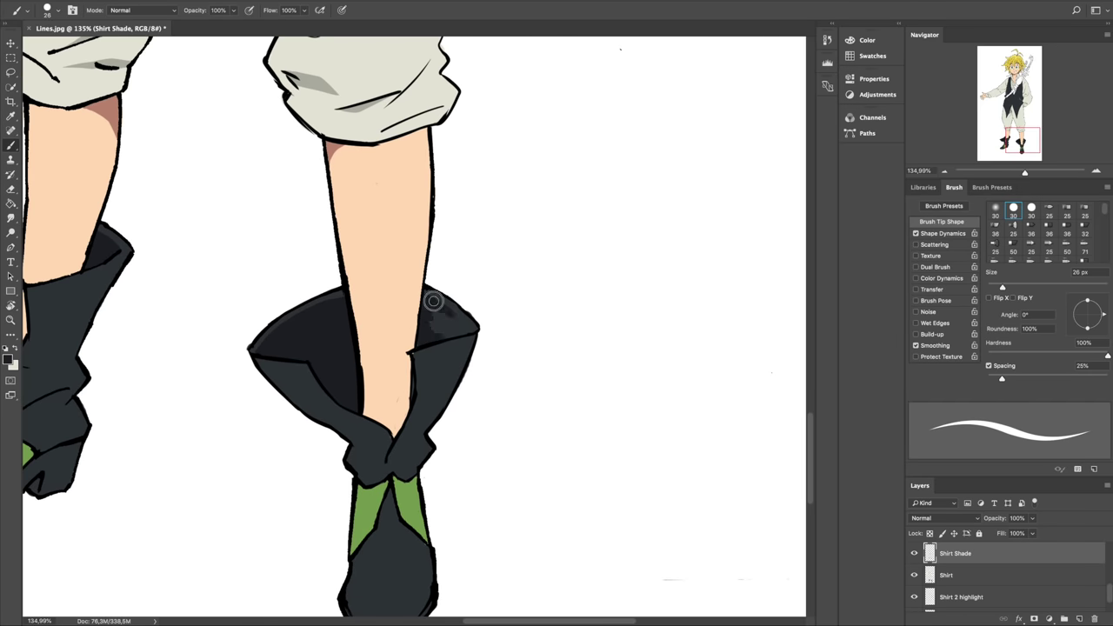
- Add grey-blue highlights along the ankle folds of the picture's left boot and trim them with the Eraser
scroll(458, 323, "left", 10)
scroll(458, 322, "down", 2)
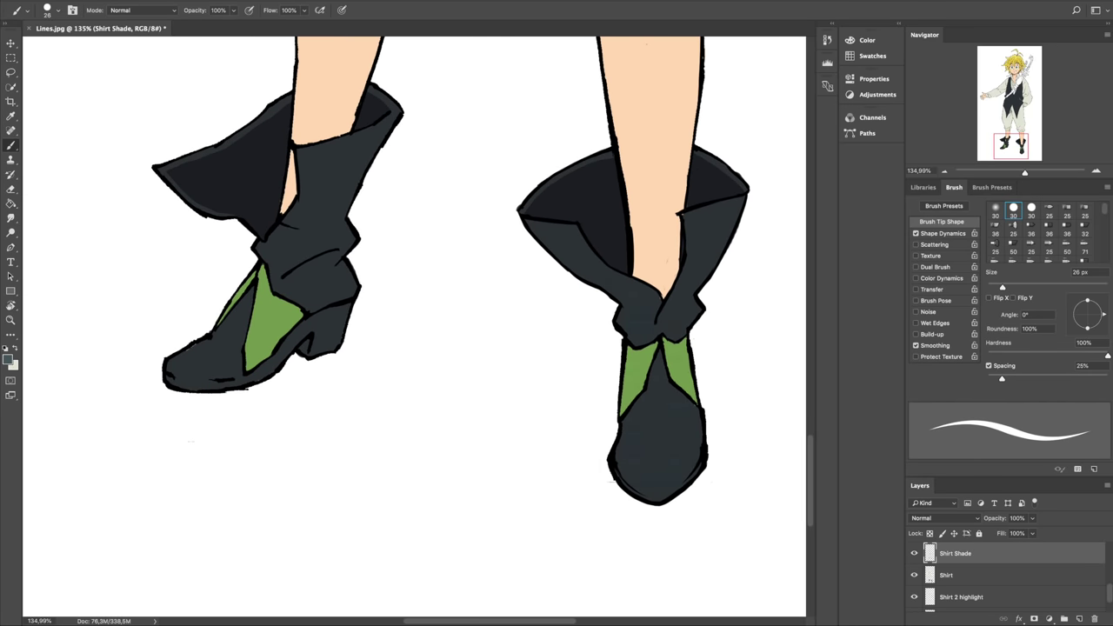
key("e")
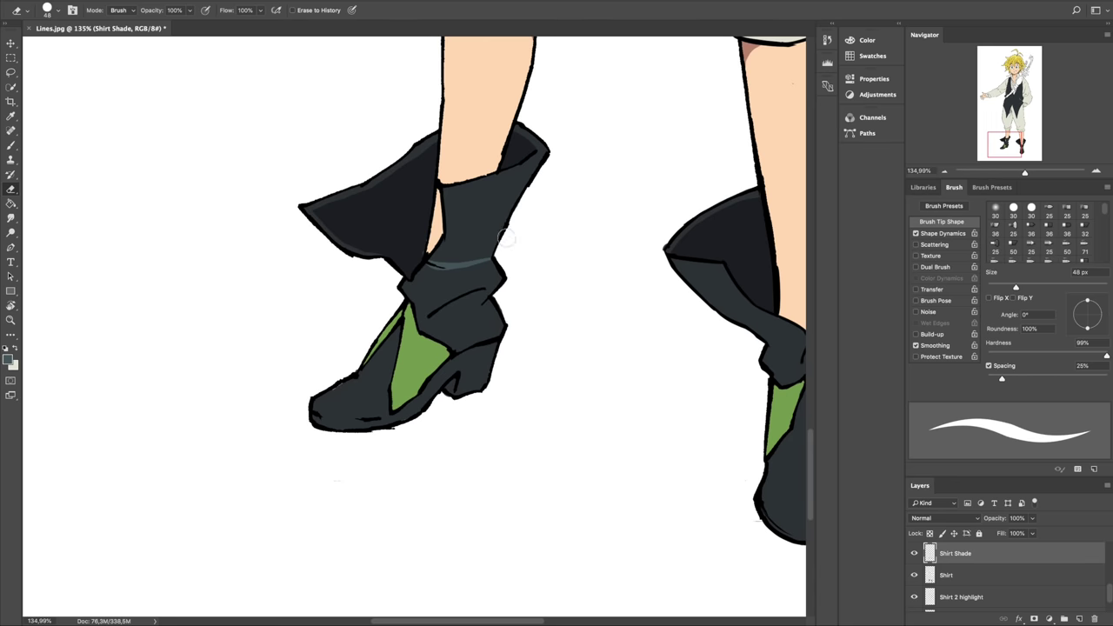
key("b")
scroll(472, 213, "down", 3)
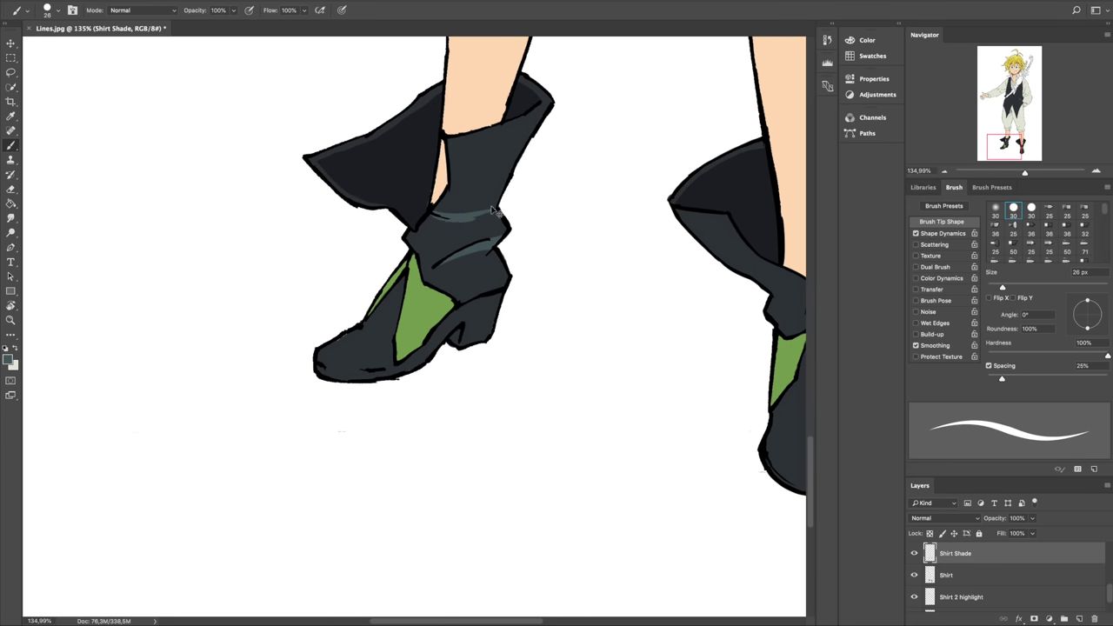
key("e")
- Paint grey-blue highlights on the ankle folds of the picture's right boot, refining their shape with the Eraser
scroll(505, 261, "right", 8)
scroll(504, 261, "down", 1)
key("b")
left_click_drag(416, 260, 441, 254)
key("e")
scroll(452, 261, "up", 1)
scroll(452, 261, "left", 1)
key("b")
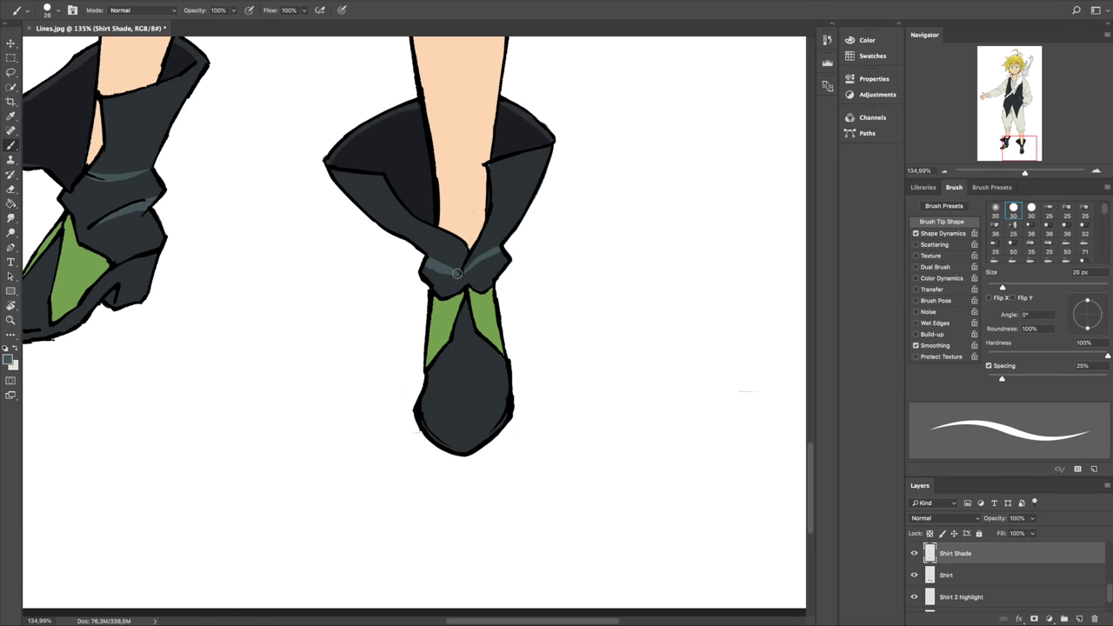
key("e")
scroll(440, 260, "up", 3)
scroll(440, 260, "left", 3)
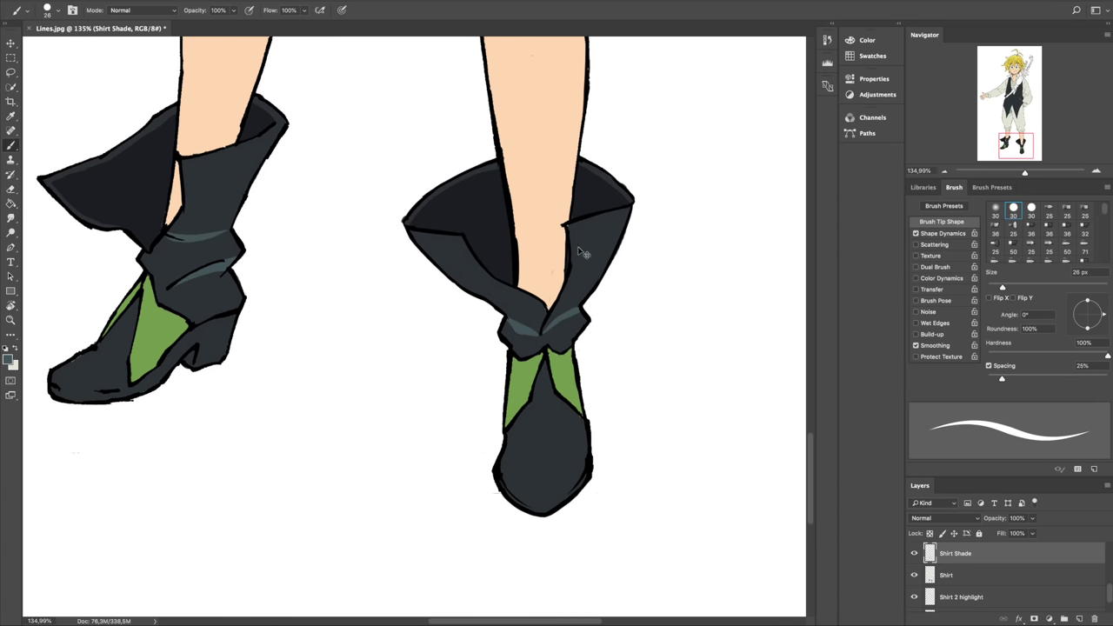
- Create a layer named tie above Shirt Shade and paint the tie's left neck strip and knot crimson
key("alt+bracketright")
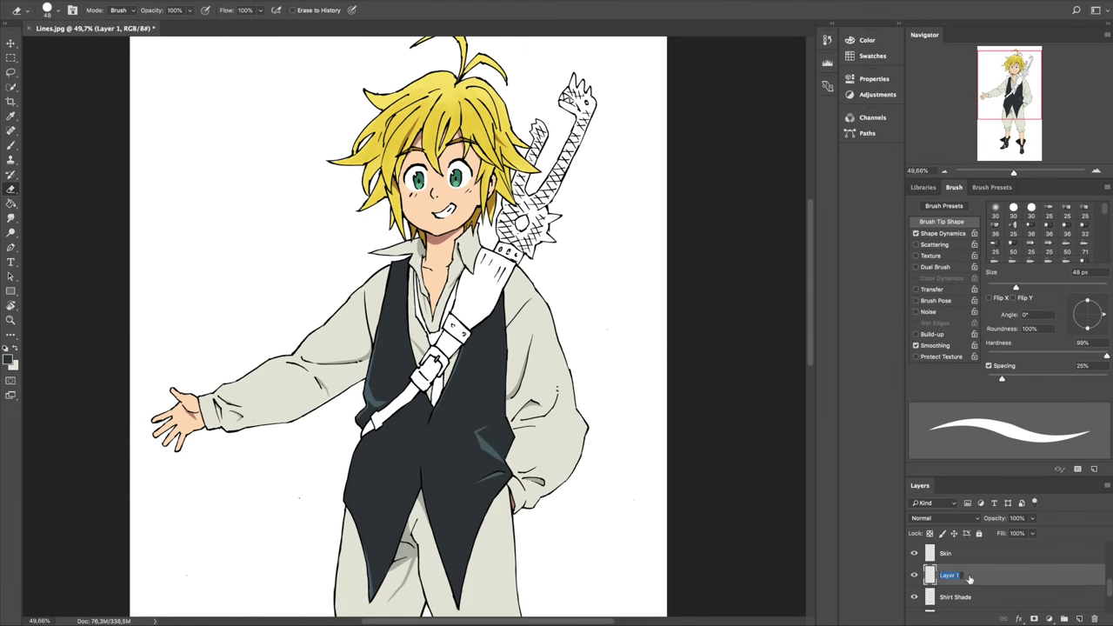
left_click(9, 360)
left_click_drag(1032, 174, 1030, 172)
left_click_drag(522, 491, 467, 418)
mouse_move(487, 461)
left_mouse_down()
mouse_move(468, 418)
mouse_move(468, 297)
left_mouse_up()
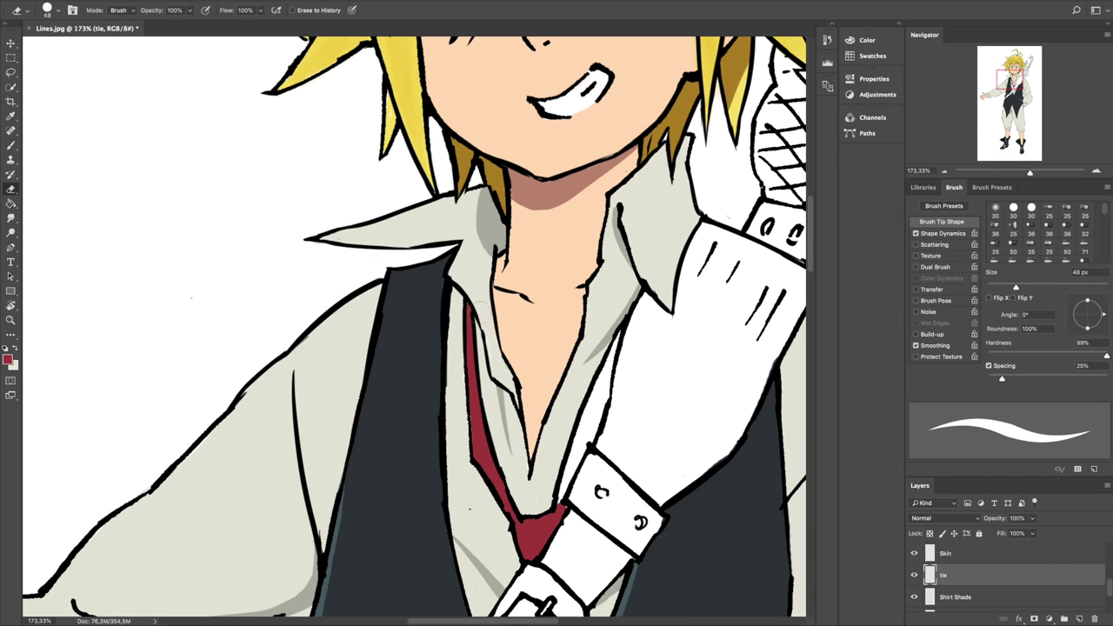
- Fill the tie's other neck strip and the section hanging below the strap buckle with crimson, cleaning the edges
scroll(467, 298, "down", 3)
scroll(468, 298, "right", 3)
scroll(461, 279, "down", 5)
mouse_move(435, 365)
left_mouse_down()
mouse_move(443, 336)
mouse_move(462, 290)
left_mouse_up()
scroll(485, 315, "up", 2)
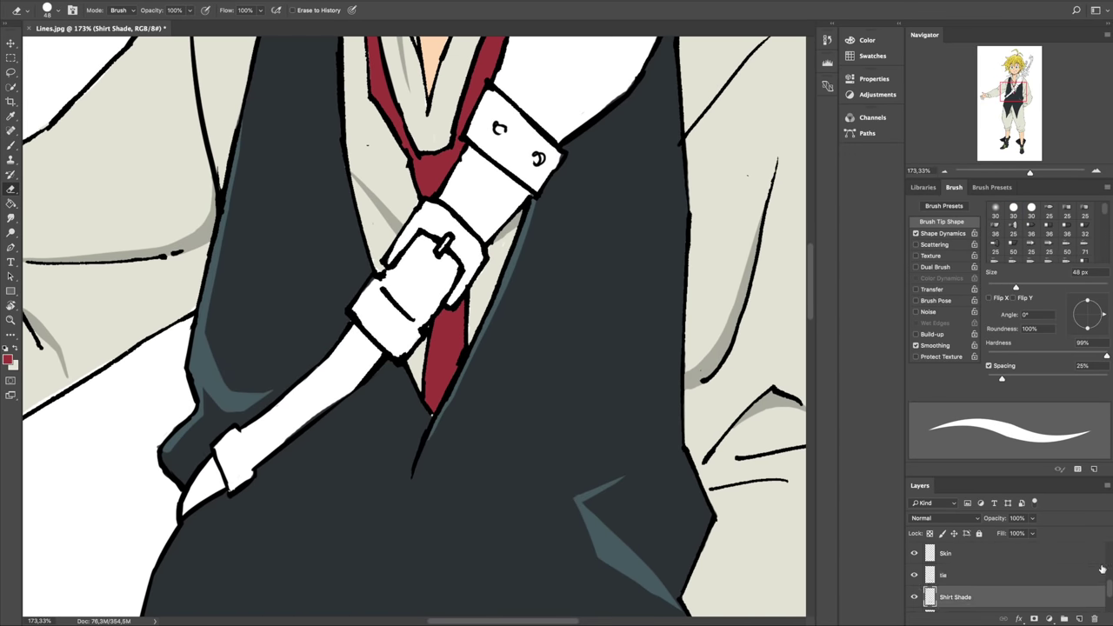
- Create a layer named Strap above the tie layer and fill the lower part of the chest strap with dark brown
scroll(443, 383, "up", 5)
key("alt+]")
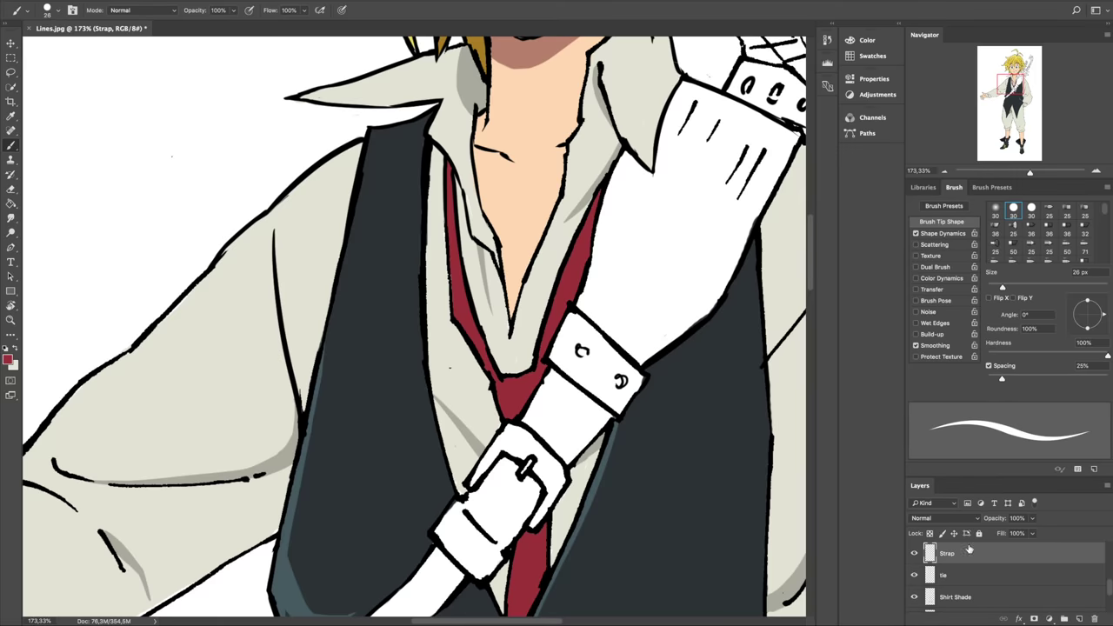
scroll(444, 383, "down", 4)
left_click(7, 359)
left_click(875, 294)
scroll(521, 348, "left", 3)
mouse_move(445, 405)
left_mouse_down()
mouse_move(382, 454)
mouse_move(443, 390)
mouse_move(431, 440)
mouse_move(443, 401)
mouse_move(540, 347)
mouse_move(505, 396)
left_mouse_up()
mouse_move(474, 389)
left_mouse_down()
mouse_move(522, 329)
mouse_move(565, 366)
left_mouse_up()
left_click_drag(557, 322, 507, 384)
left_click_drag(522, 365, 548, 309)
mouse_move(549, 335)
left_mouse_down()
mouse_move(510, 369)
mouse_move(553, 335)
left_mouse_up()
- Fill the rest of the strap, its wide shoulder section and the collar below the sword with dark brown, cleaning the edges
mouse_move(474, 365)
left_mouse_down()
mouse_move(526, 300)
mouse_move(474, 426)
left_mouse_up()
key("e")
mouse_move(557, 352)
left_mouse_down()
mouse_move(645, 291)
mouse_move(634, 293)
mouse_move(649, 193)
mouse_move(671, 189)
mouse_move(660, 242)
mouse_move(593, 108)
mouse_move(585, 148)
mouse_move(537, 189)
mouse_move(531, 182)
mouse_move(514, 295)
mouse_move(497, 265)
left_mouse_up()
key("b")
mouse_move(497, 265)
left_mouse_down()
mouse_move(539, 259)
mouse_move(477, 395)
left_mouse_up()
left_click_drag(574, 174, 617, 216)
scroll(617, 216, "right", 2)
mouse_move(496, 114)
left_mouse_down()
mouse_move(530, 147)
mouse_move(521, 149)
left_mouse_up()
scroll(522, 149, "down", 4)
- Create a layer named strap highlight and paint lighter brown (946e46) along the upper edge of the strap's narrow lower end
type("strap highlight")
key("Return")
left_click(9, 358)
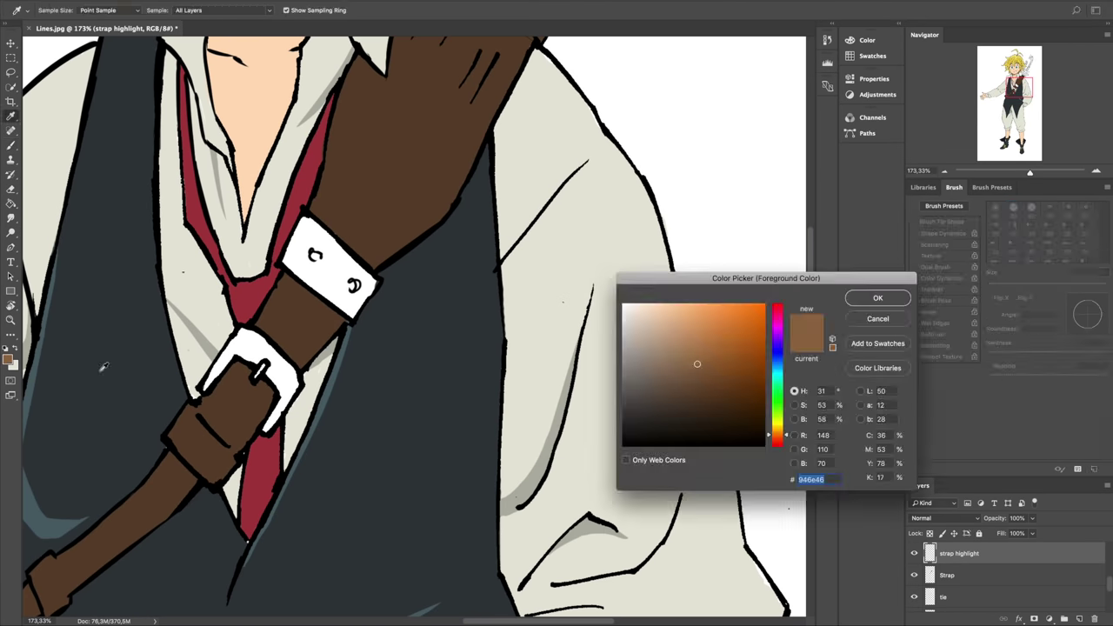
left_click(859, 301)
key("b")
scroll(565, 290, "down", 3)
scroll(566, 289, "left", 5)
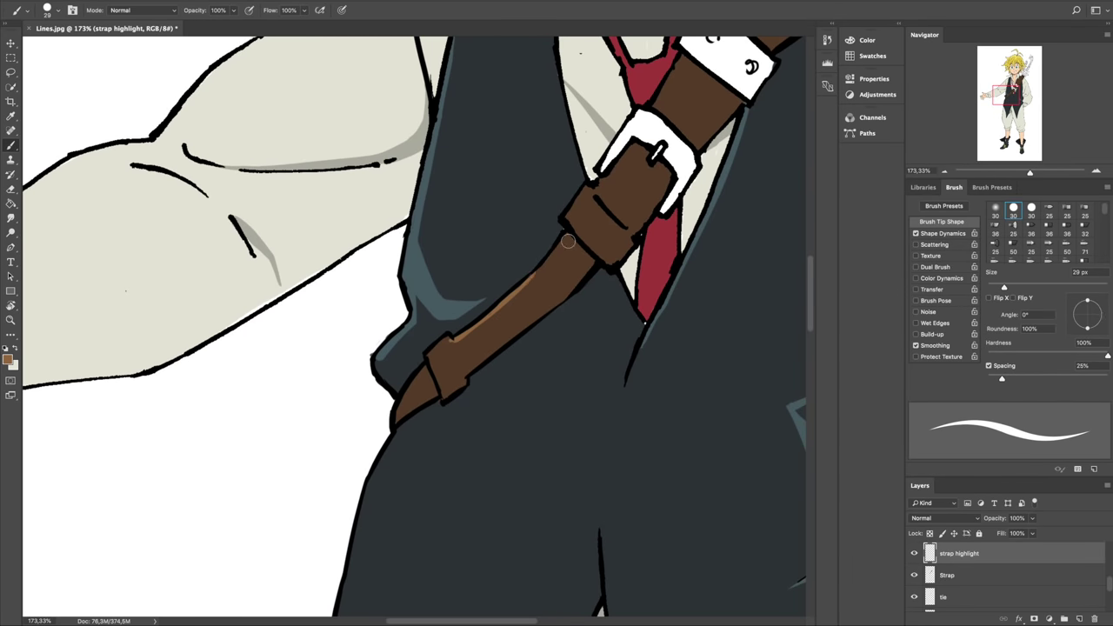
scroll(526, 282, "down", 2)
scroll(525, 283, "left", 2)
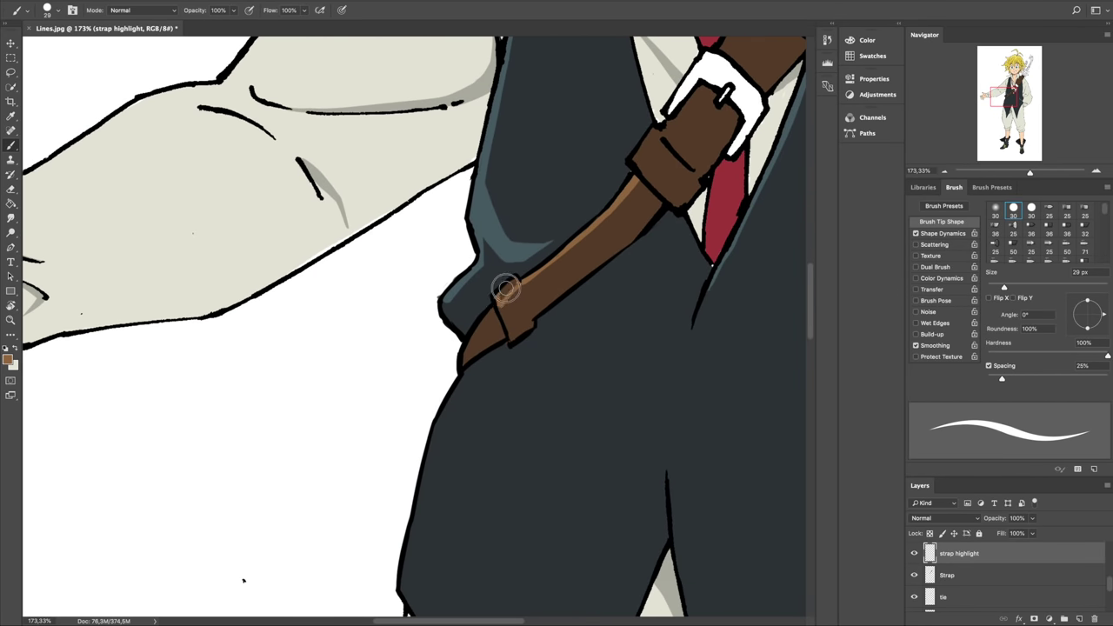
- Highlight the strap's loops and the sections around the buckle in lighter brown, trimming the strokes with the Eraser
key("e")
left_click_drag(617, 259, 443, 493)
key("b")
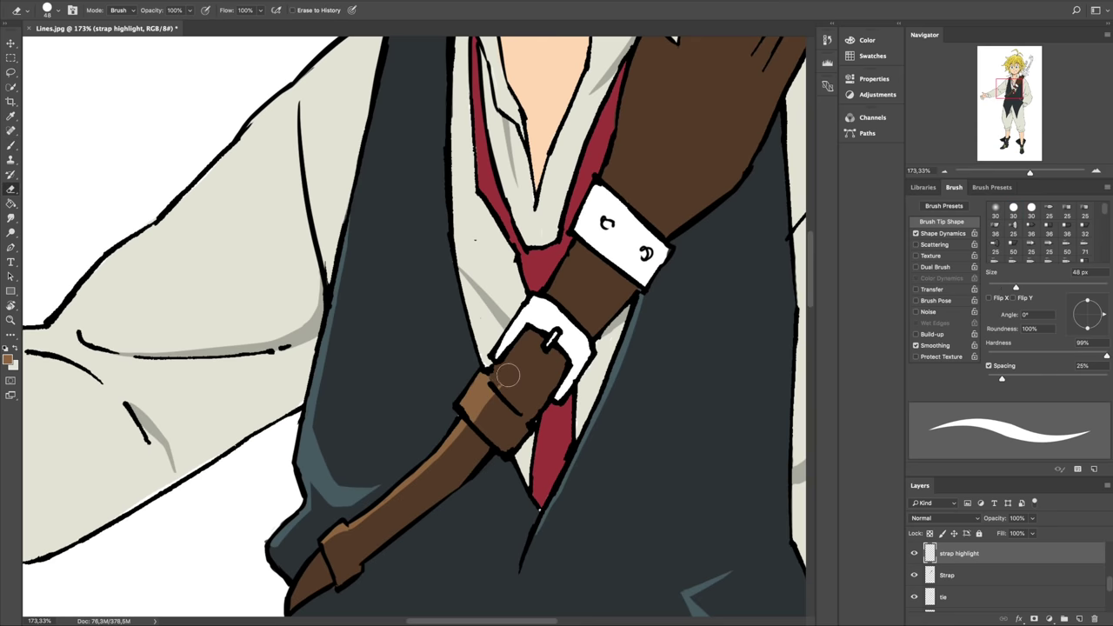
scroll(525, 338, "up", 2)
scroll(525, 337, "right", 1)
key("e")
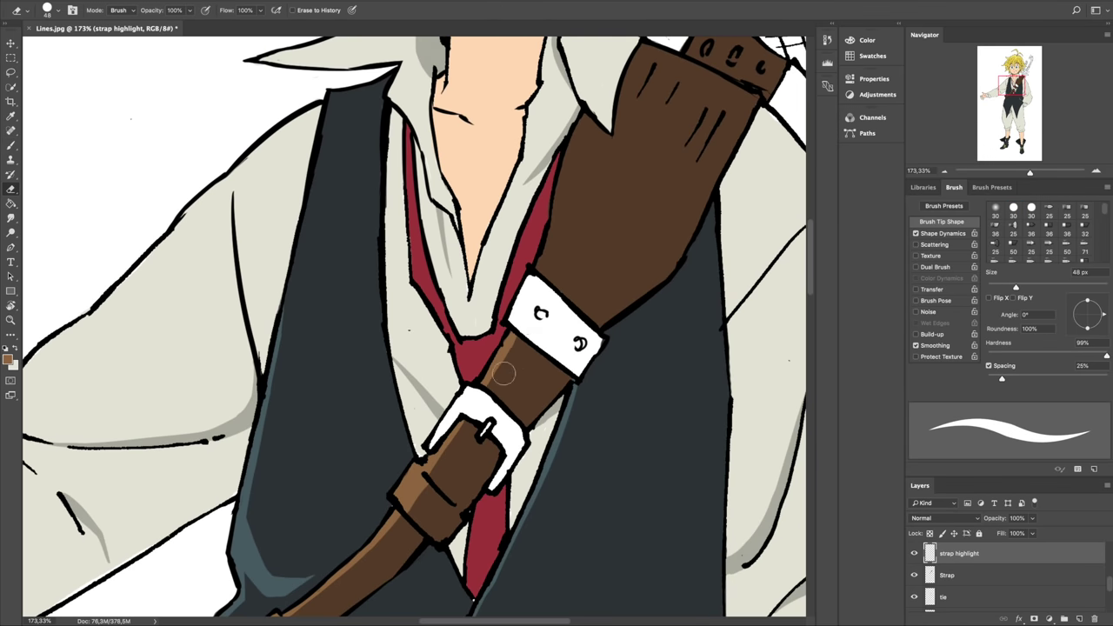
- Paint a lighter brown highlight along the collar-side edge of the strap's wide shoulder section
scroll(522, 409, "up", 3)
scroll(522, 408, "right", 2)
key("alt+bracketleft")
scroll(442, 341, "up", 2)
scroll(443, 341, "left", 2)
key("alt+bracketright")
key("b")
scroll(442, 392, "right", 2)
left_click_drag(435, 447, 484, 324)
scroll(484, 392, "up", 1)
scroll(484, 393, "right", 2)
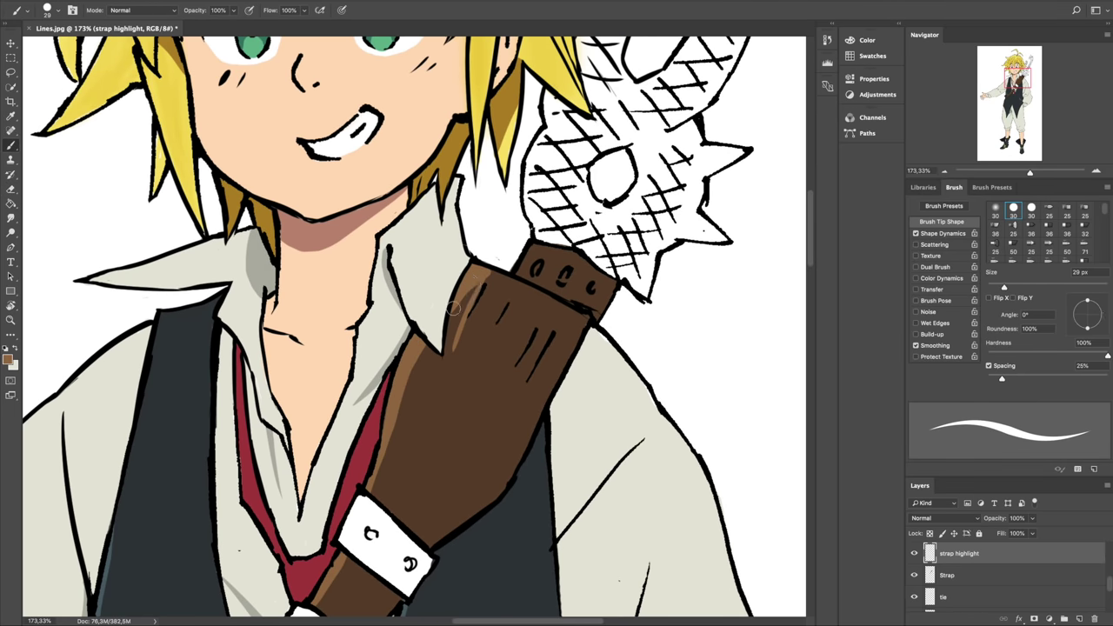
- Add lighter brown highlights around the fold lines at the upper end and outer edge of the shoulder section
mouse_move(456, 350)
left_mouse_down()
mouse_move(484, 282)
mouse_move(464, 337)
mouse_move(492, 285)
mouse_move(450, 318)
mouse_move(548, 296)
left_mouse_up()
scroll(447, 315, "down", 1)
scroll(447, 316, "right", 2)
scroll(546, 233, "down", 3)
left_click_drag(546, 233, 540, 257)
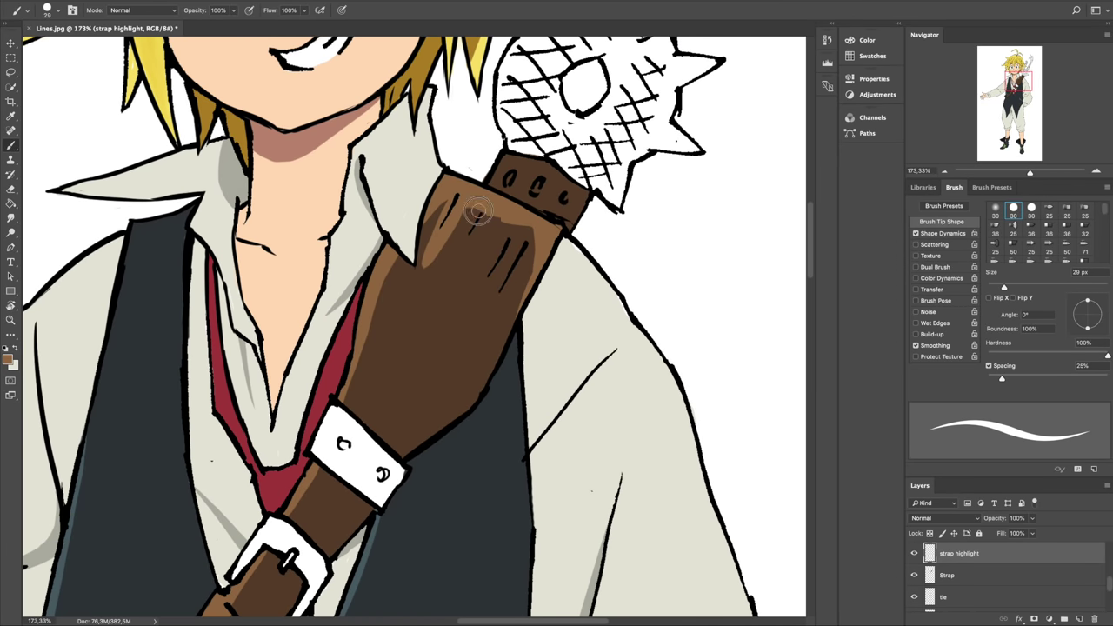
mouse_move(481, 212)
left_mouse_down()
mouse_move(459, 241)
mouse_move(475, 206)
left_mouse_up()
scroll(527, 235, "up", 3)
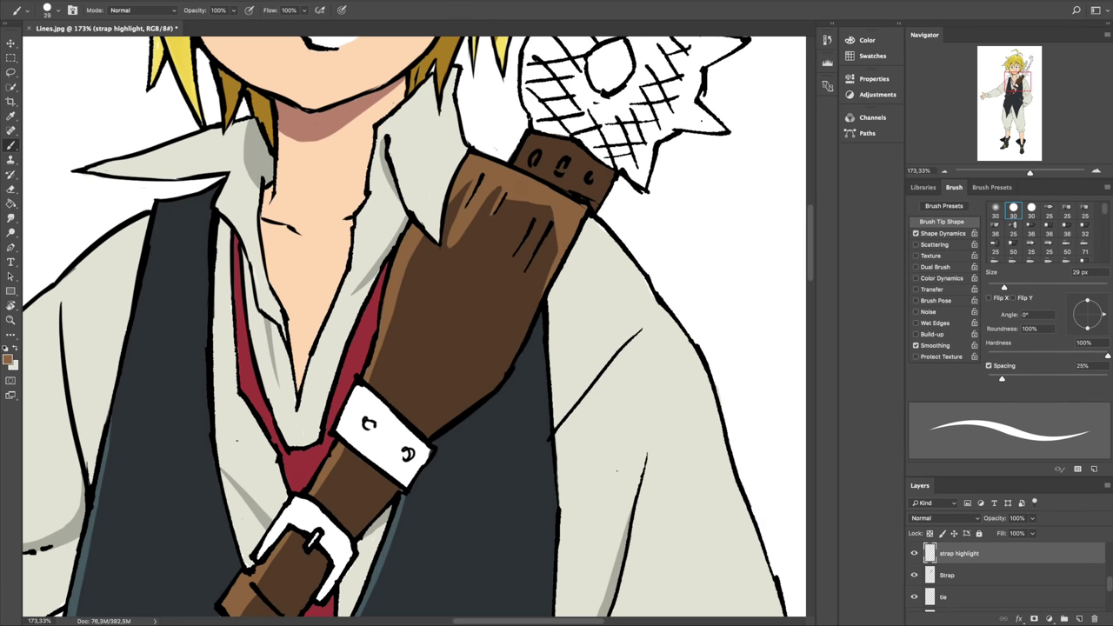
- Add a new layer above strap highlight and paint gold on the collar below the sword and a spot beneath it
key("ctrl+shift+alt+n")
left_click(526, 251)
scroll(505, 253, "down", 2)
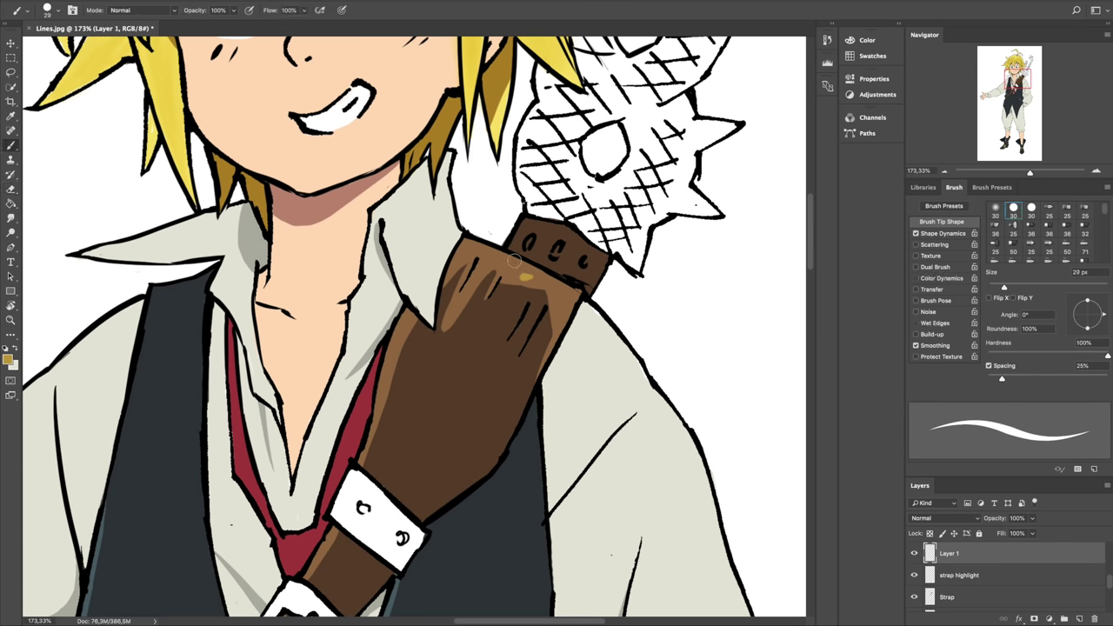
scroll(500, 248, "up", 3)
mouse_move(527, 252)
left_mouse_down()
mouse_move(564, 237)
mouse_move(559, 264)
mouse_move(595, 255)
mouse_move(581, 267)
mouse_move(576, 218)
mouse_move(567, 259)
mouse_move(601, 271)
mouse_move(559, 268)
mouse_move(543, 234)
left_mouse_up()
- Fill the strap's metal band and the buckle with dark gold
scroll(576, 268, "down", 5)
key("alt+bracketleft")
scroll(502, 336, "down", 1)
mouse_move(492, 296)
left_mouse_down()
mouse_move(525, 317)
mouse_move(518, 361)
left_mouse_up()
scroll(522, 348, "up", 1)
scroll(521, 348, "left", 3)
left_click_drag(548, 305, 618, 365)
left_click(956, 596)
double_click(930, 597)
key("Escape")
key("alt+bracketright")
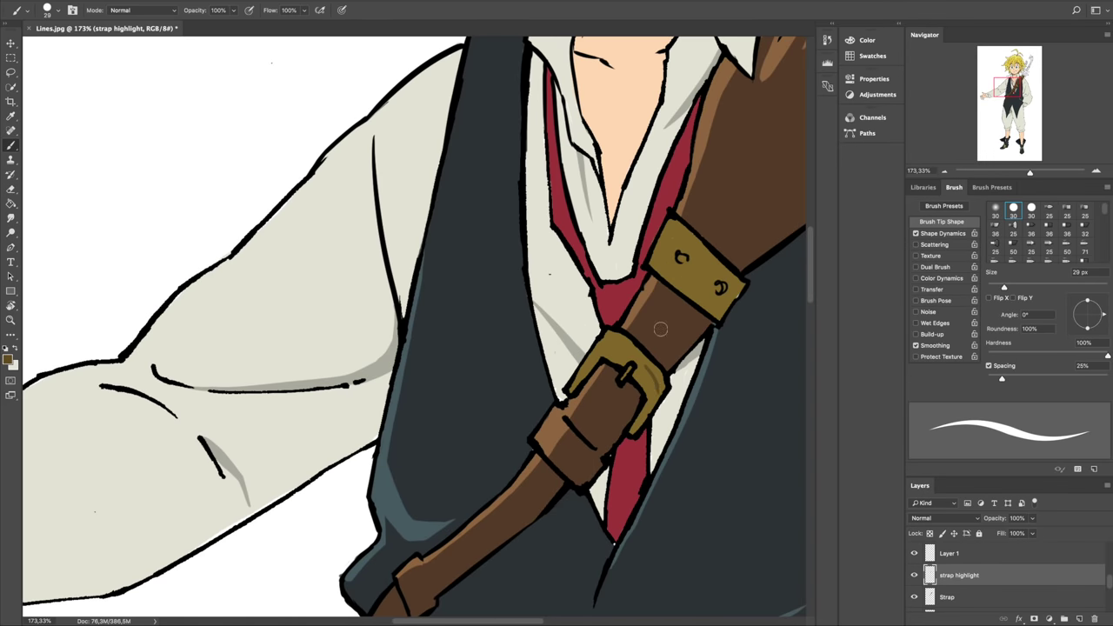
- Shade the buckle and the lower part of the metal band with darker gold-brown on Layer 1, refining with the Eraser
left_click(1013, 560)
key("e")
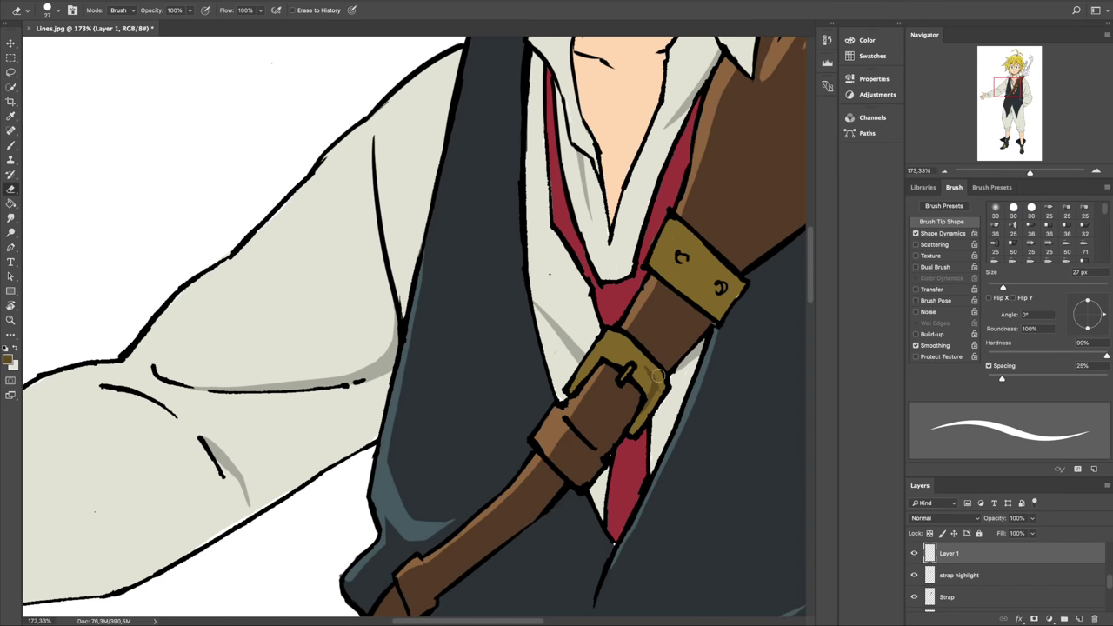
scroll(644, 392, "up", 2)
scroll(644, 391, "right", 2)
key("b")
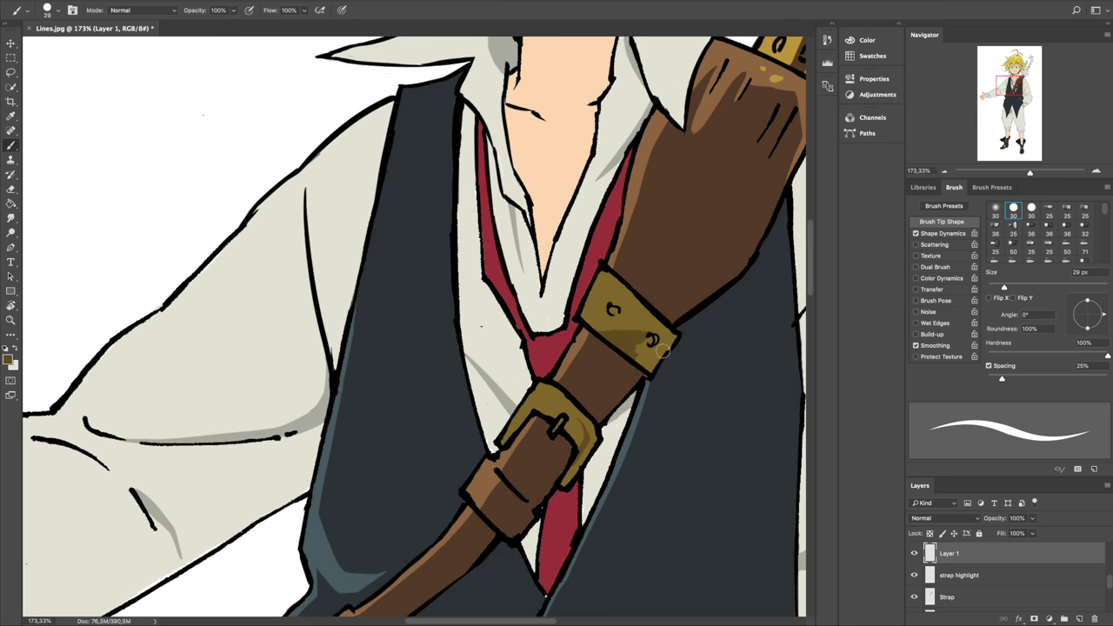
scroll(657, 352, "up", 1)
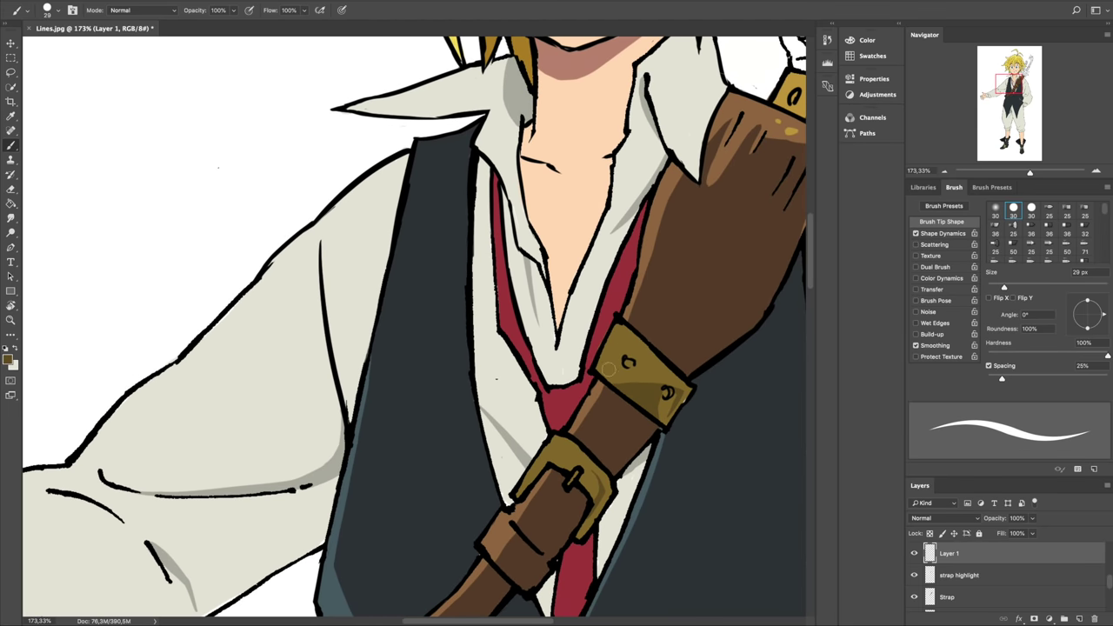
- Paint pale yellow highlights along the upper edges of the buckle and the metal band
scroll(678, 357, "down", 3)
scroll(678, 357, "left", 2)
left_click_drag(641, 308, 622, 336)
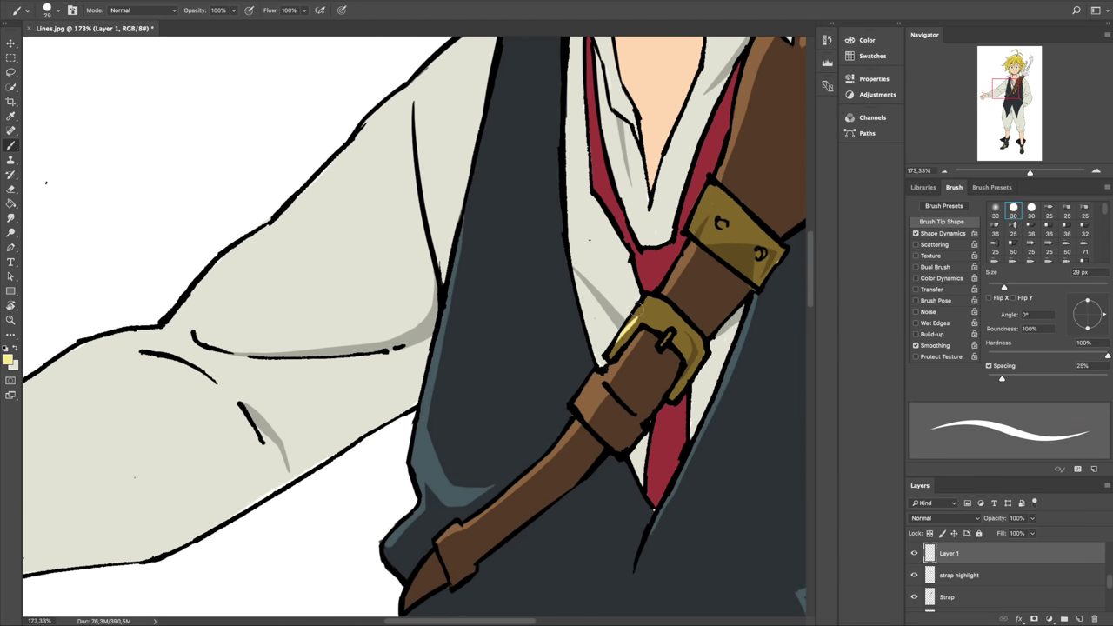
scroll(589, 239, "up", 3)
scroll(589, 240, "right", 2)
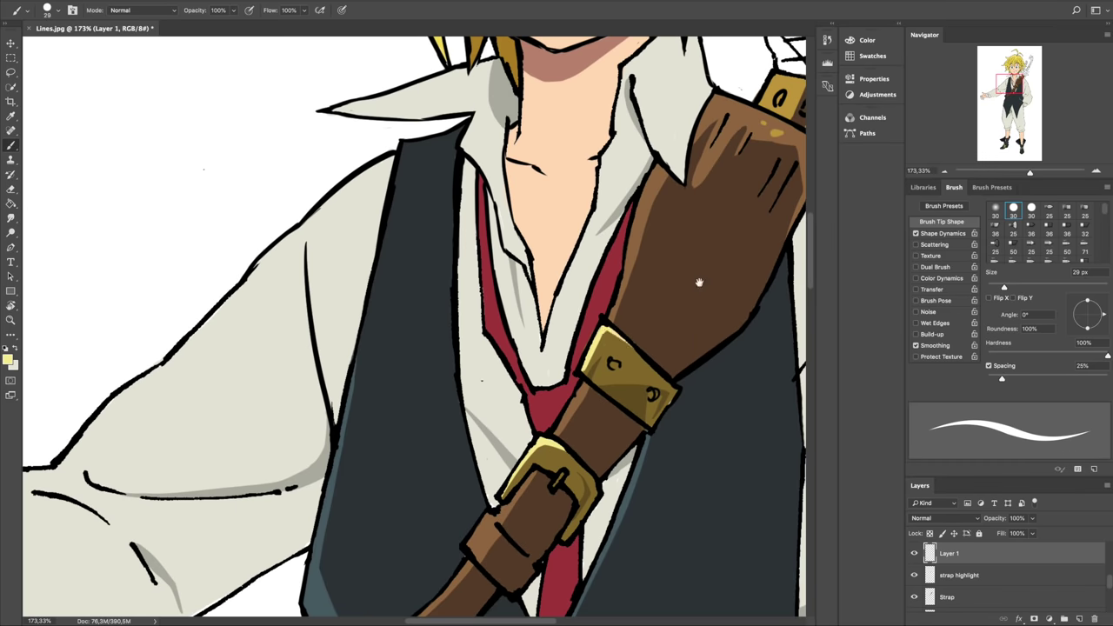
- Create a layer named Sword above Layer 1 and start filling the sword's round guard with dark green
scroll(699, 282, "down", 5)
scroll(739, 287, "up", 3)
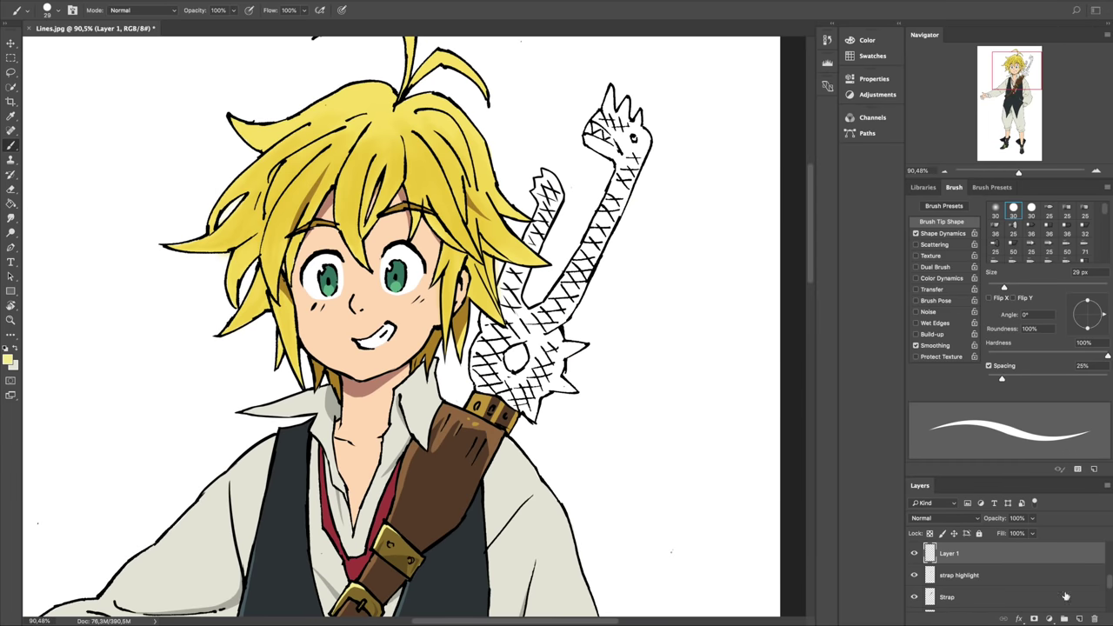
left_click_drag(553, 324, 527, 365)
mouse_move(563, 287)
left_mouse_down()
mouse_move(559, 348)
mouse_move(506, 377)
mouse_move(581, 336)
mouse_move(558, 403)
mouse_move(550, 262)
left_mouse_up()
scroll(581, 342, "left", 1)
scroll(581, 344, "left", 2)
left_click(9, 358)
key("Return")
mouse_move(537, 328)
left_mouse_down()
mouse_move(519, 383)
mouse_move(557, 408)
mouse_move(613, 393)
mouse_move(600, 383)
mouse_move(609, 348)
mouse_move(626, 343)
left_mouse_up()
scroll(579, 365, "up", 5)
- Fill the sword's two prongs, the dragon head and the remaining guard areas with dark green, leaving the hole white
left_click_drag(557, 374, 563, 309)
scroll(574, 313, "down", 2)
left_click_drag(500, 426, 552, 291)
scroll(521, 331, "up", 2)
scroll(501, 350, "up", 1)
mouse_move(495, 339)
left_mouse_down()
mouse_move(517, 304)
mouse_move(470, 331)
mouse_move(496, 304)
left_mouse_up()
scroll(509, 342, "down", 2)
scroll(492, 374, "down", 1)
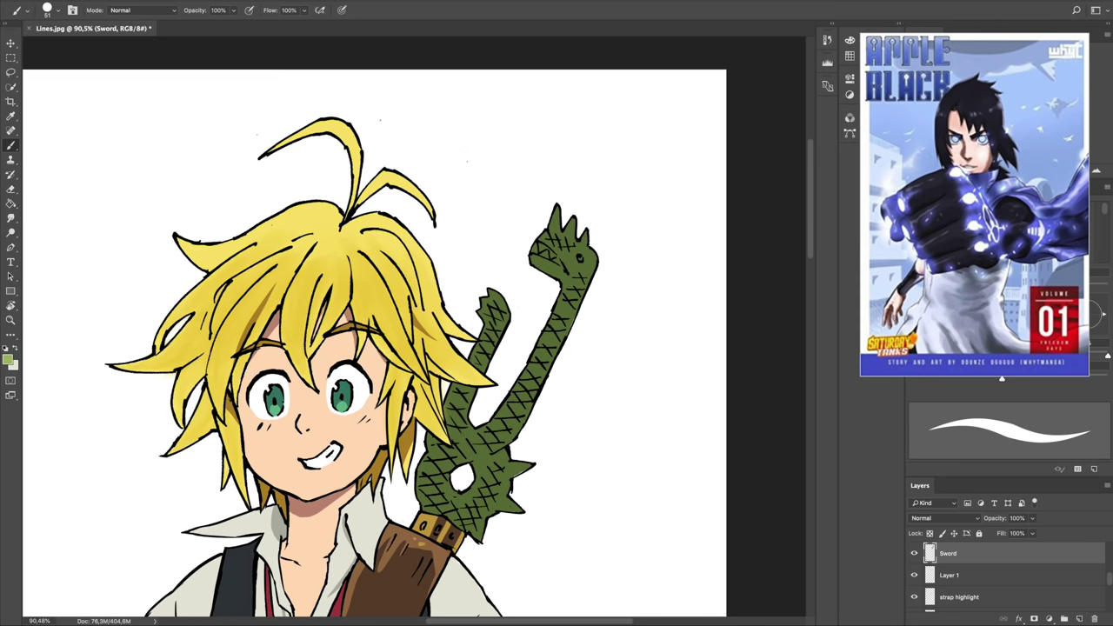
- Create a layer named Sword highlight and paint light green highlights around the guard's hole and at the long prong's base
scroll(679, 289, "up", 1)
scroll(679, 289, "up", 3)
mouse_move(557, 405)
left_mouse_down()
mouse_move(574, 431)
mouse_move(587, 417)
mouse_move(557, 430)
left_mouse_up()
key("e")
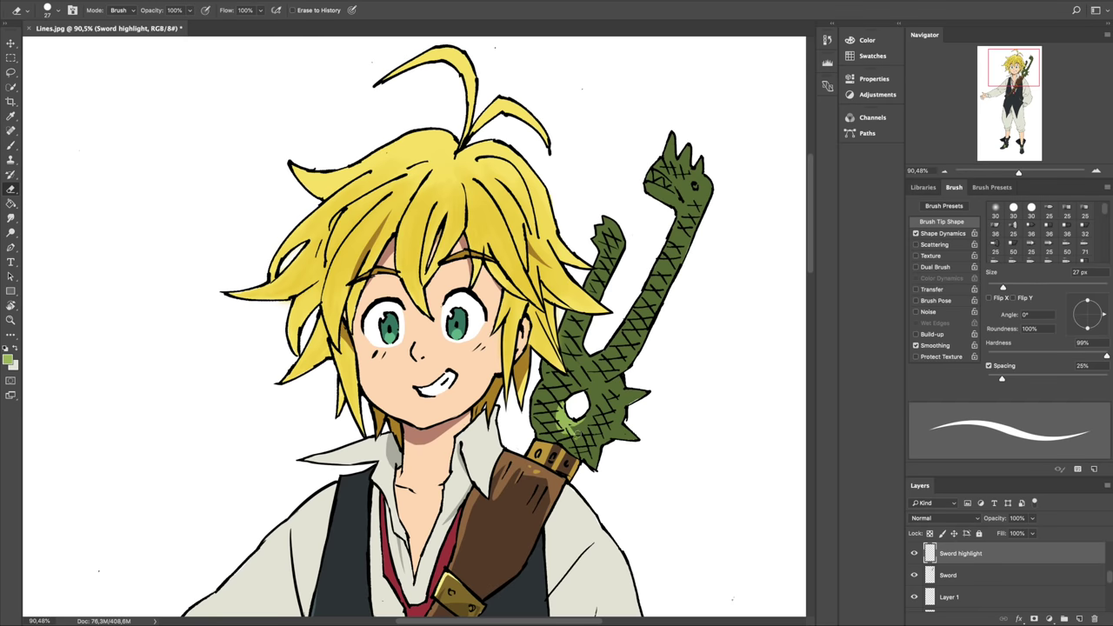
scroll(414, 326, "right", 1)
key("b")
scroll(609, 425, "up", 2)
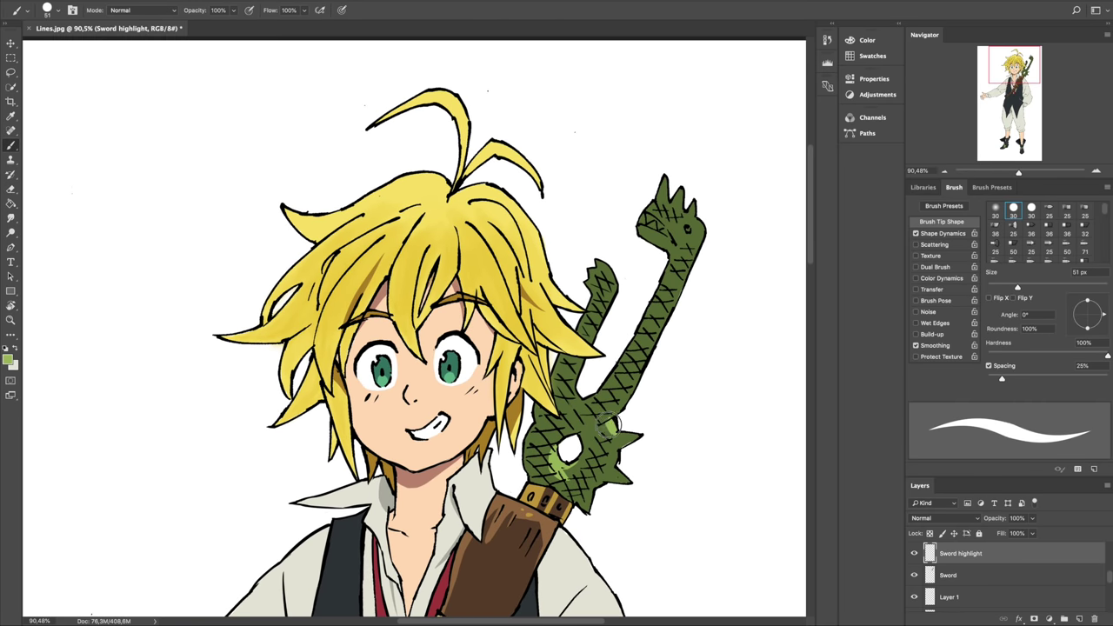
- Paint a light green highlight along the outer edge of the sword's long prong, refining it with the Eraser
scroll(609, 396, "up", 2)
scroll(608, 396, "right", 2)
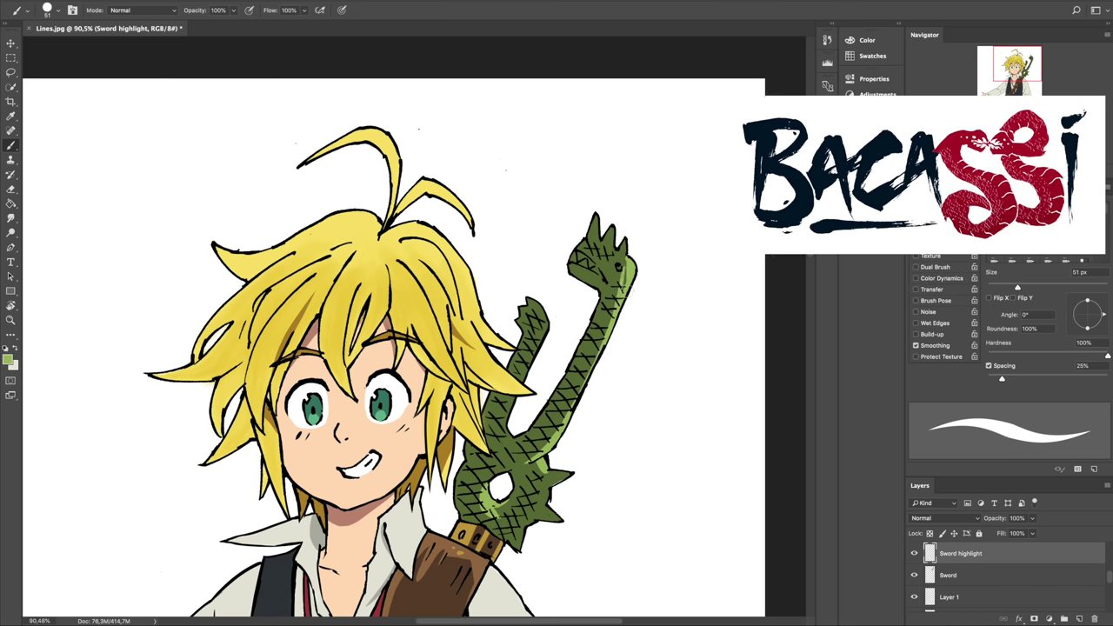
scroll(628, 280, "left", 2)
scroll(609, 365, "up", 1)
key("e")
key("b")
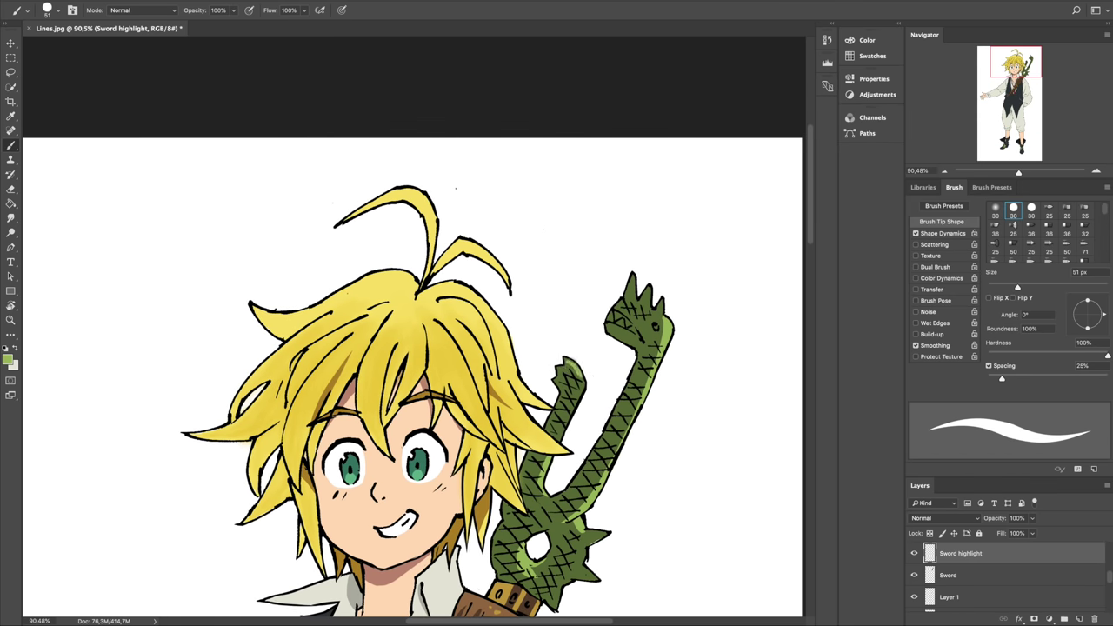
- Highlight the short prong's tip and the dragon head's spikes in light green, cleaning the edges with the Eraser
scroll(574, 374, "up", 3)
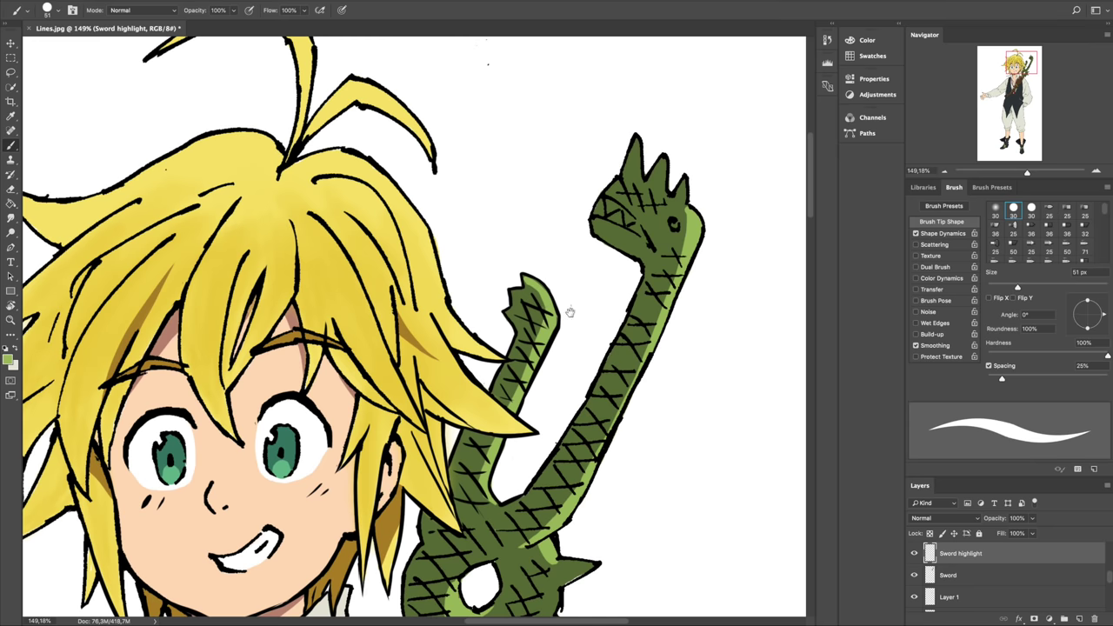
scroll(569, 311, "up", 4)
scroll(570, 311, "right", 3)
key("e")
scroll(584, 377, "down", 5)
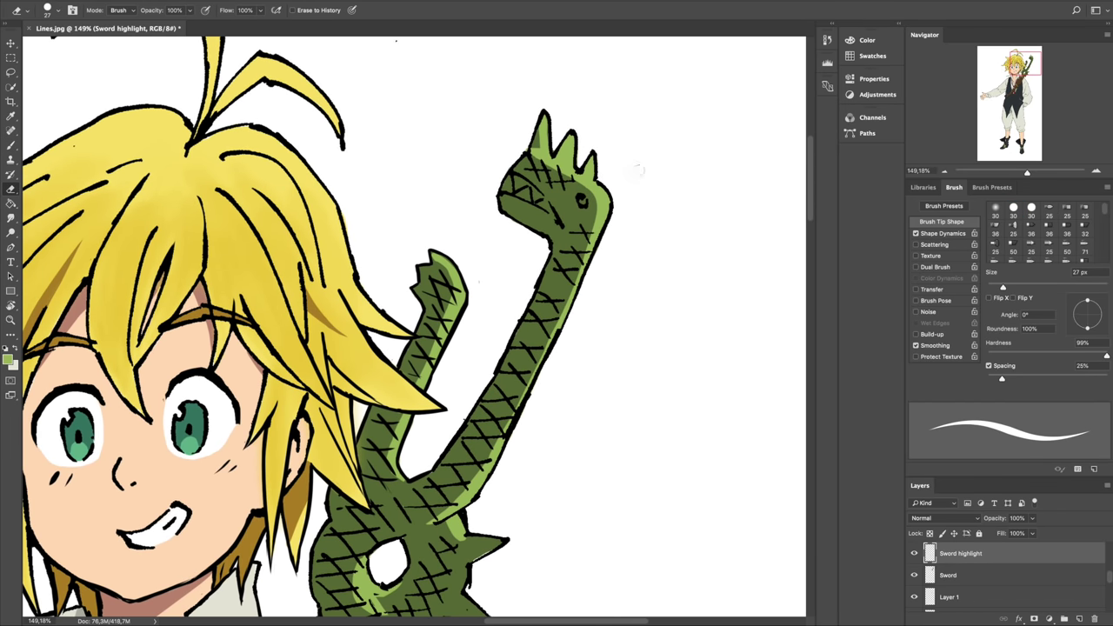
- Strengthen the light green highlights along the outer sides of both prongs
scroll(627, 196, "down", 3)
scroll(626, 195, "left", 2)
key("b")
left_click_drag(638, 262, 598, 319)
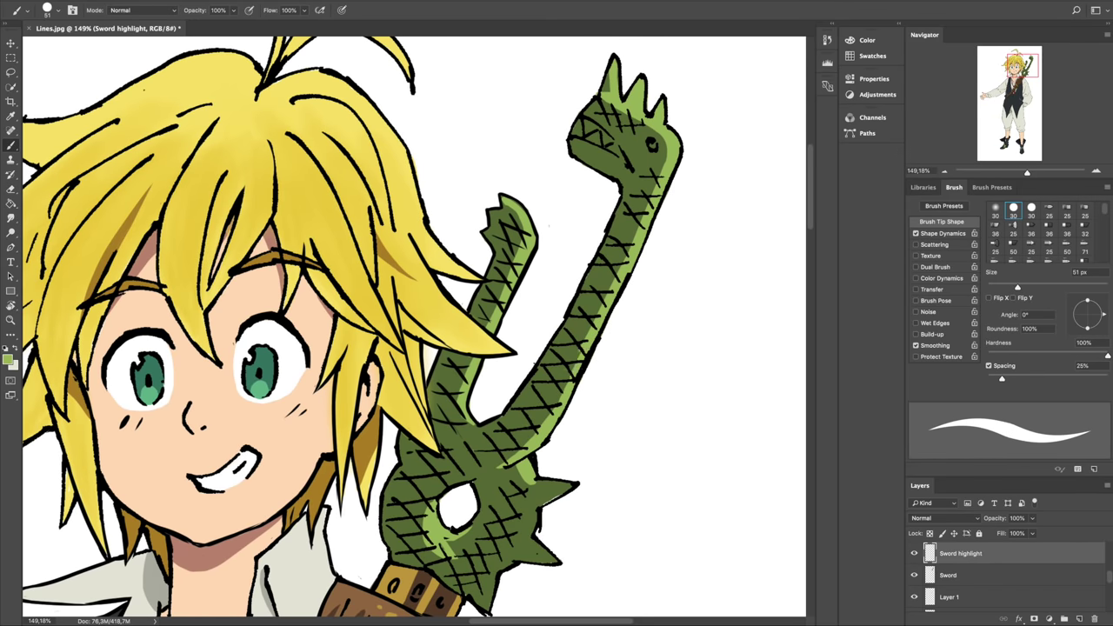
- Paint light green highlights on the guard's outer spikes and lower tip, trimming them with the Eraser
scroll(745, 305, "up", 3)
scroll(566, 403, "down", 5)
mouse_move(566, 402)
left_mouse_down()
mouse_move(517, 434)
mouse_move(548, 409)
mouse_move(557, 439)
left_mouse_up()
scroll(548, 409, "down", 2)
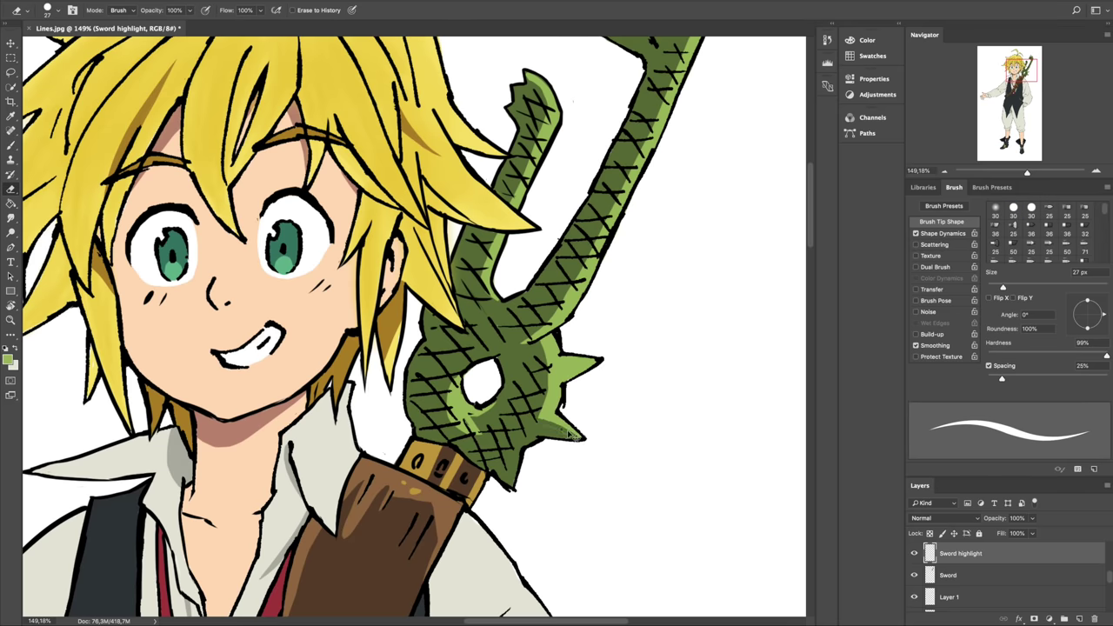
scroll(556, 440, "down", 2)
scroll(557, 439, "left", 1)
mouse_move(566, 385)
left_mouse_down()
mouse_move(543, 391)
mouse_move(540, 430)
left_mouse_up()
key("e")
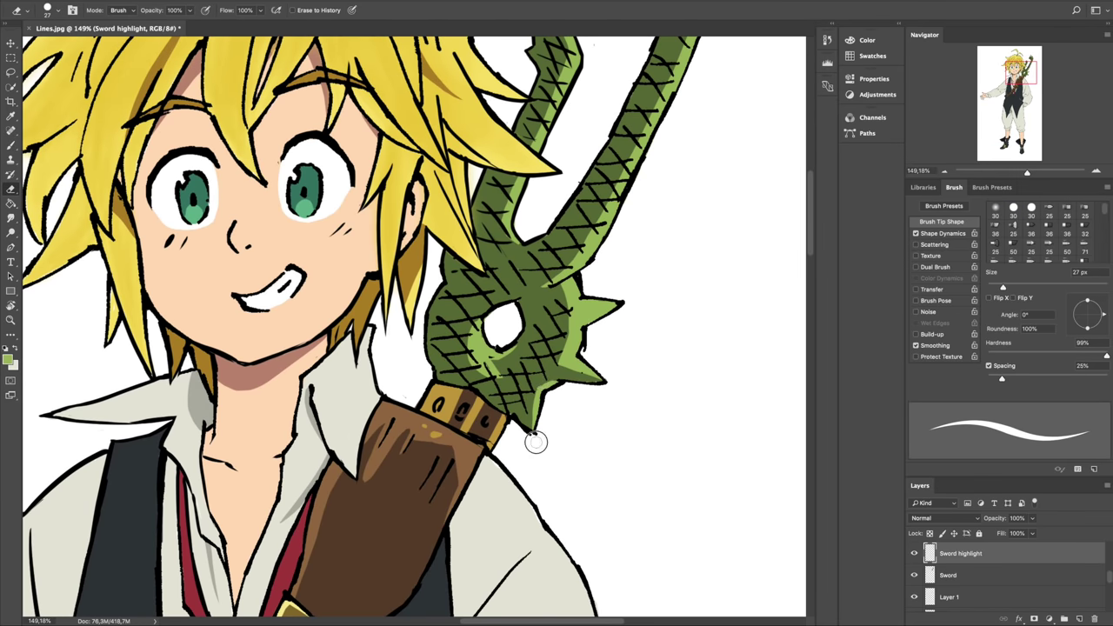